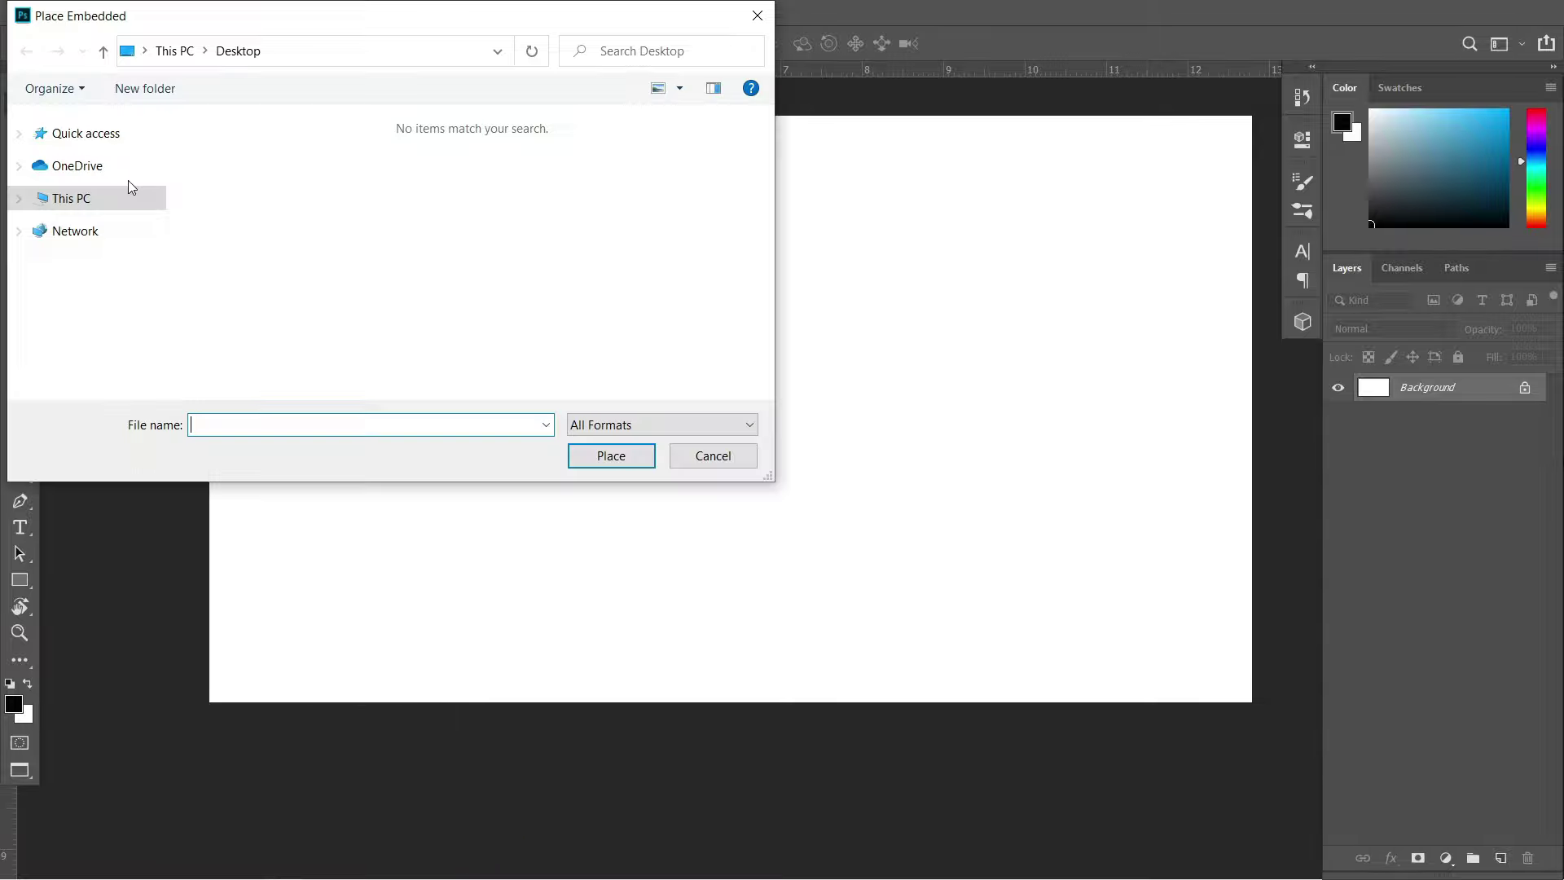
Scroll down through the layer stack above the water group.
scroll(603, 216, "down", 5)
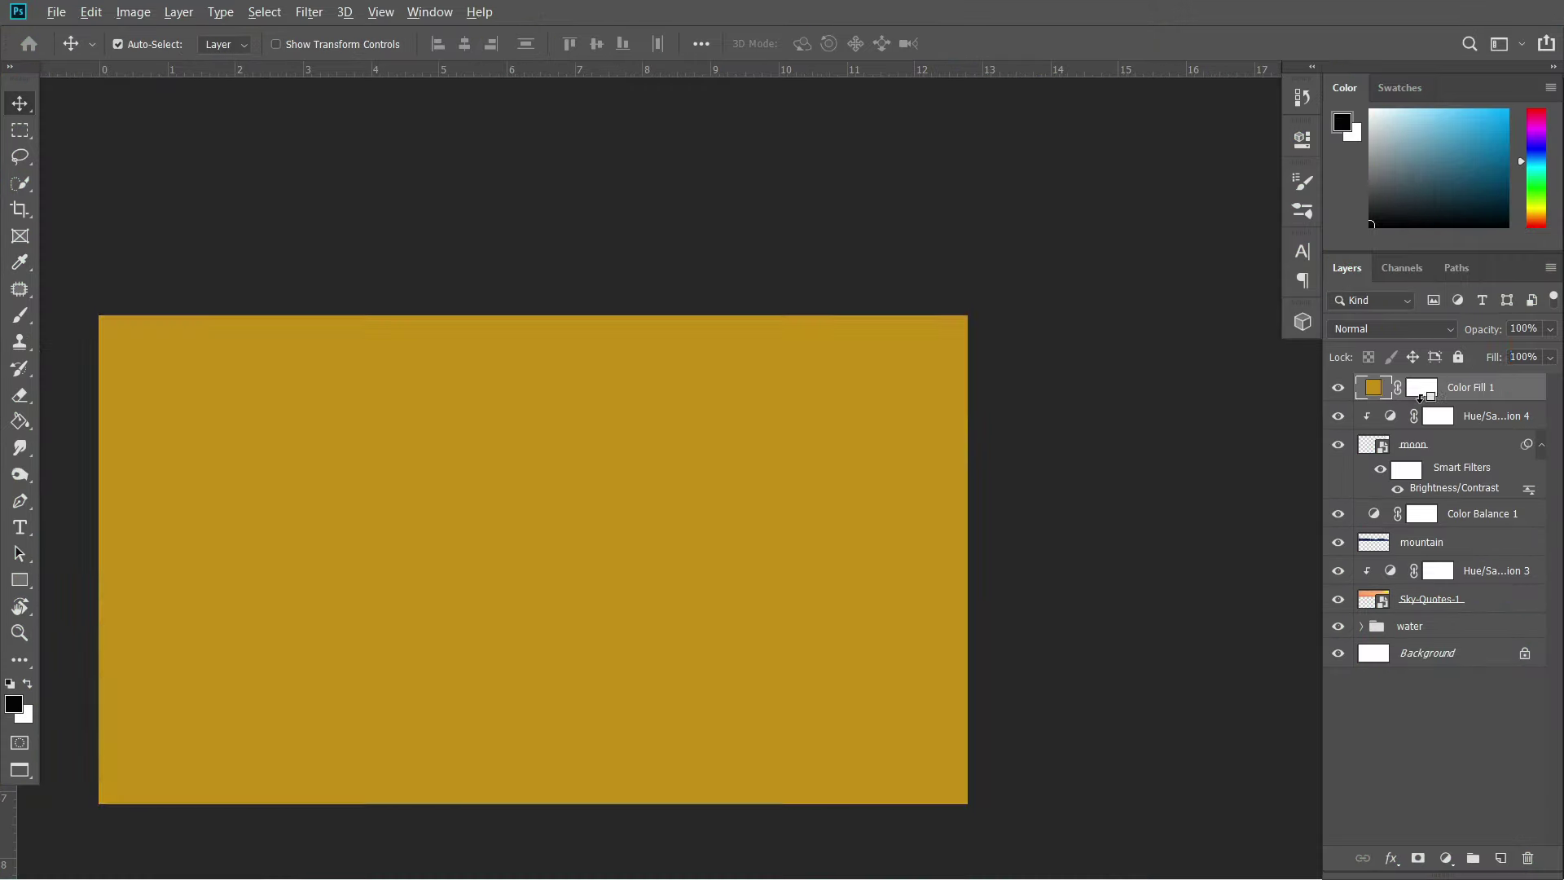
Use the Ctrl+Alt+I shortcut while setting up the gold Color Fill layer.
key("ctrl+alt+i")
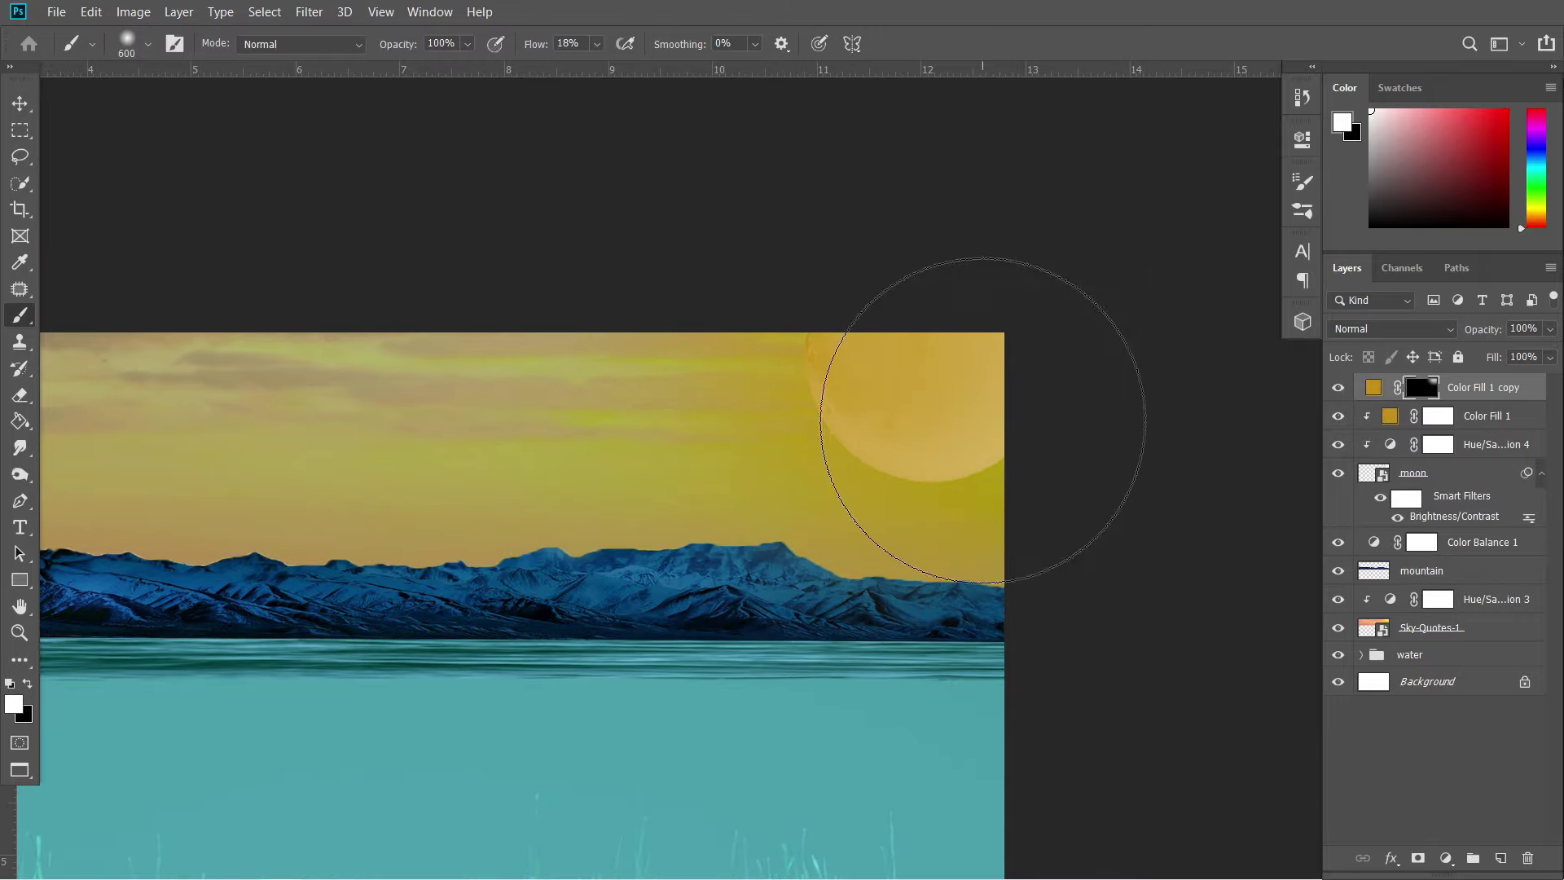
Paint a soft golden glow into the sky above the mountains on the Color Fill 1 copy mask.
left_click_drag(1483, 387, 1492, 424)
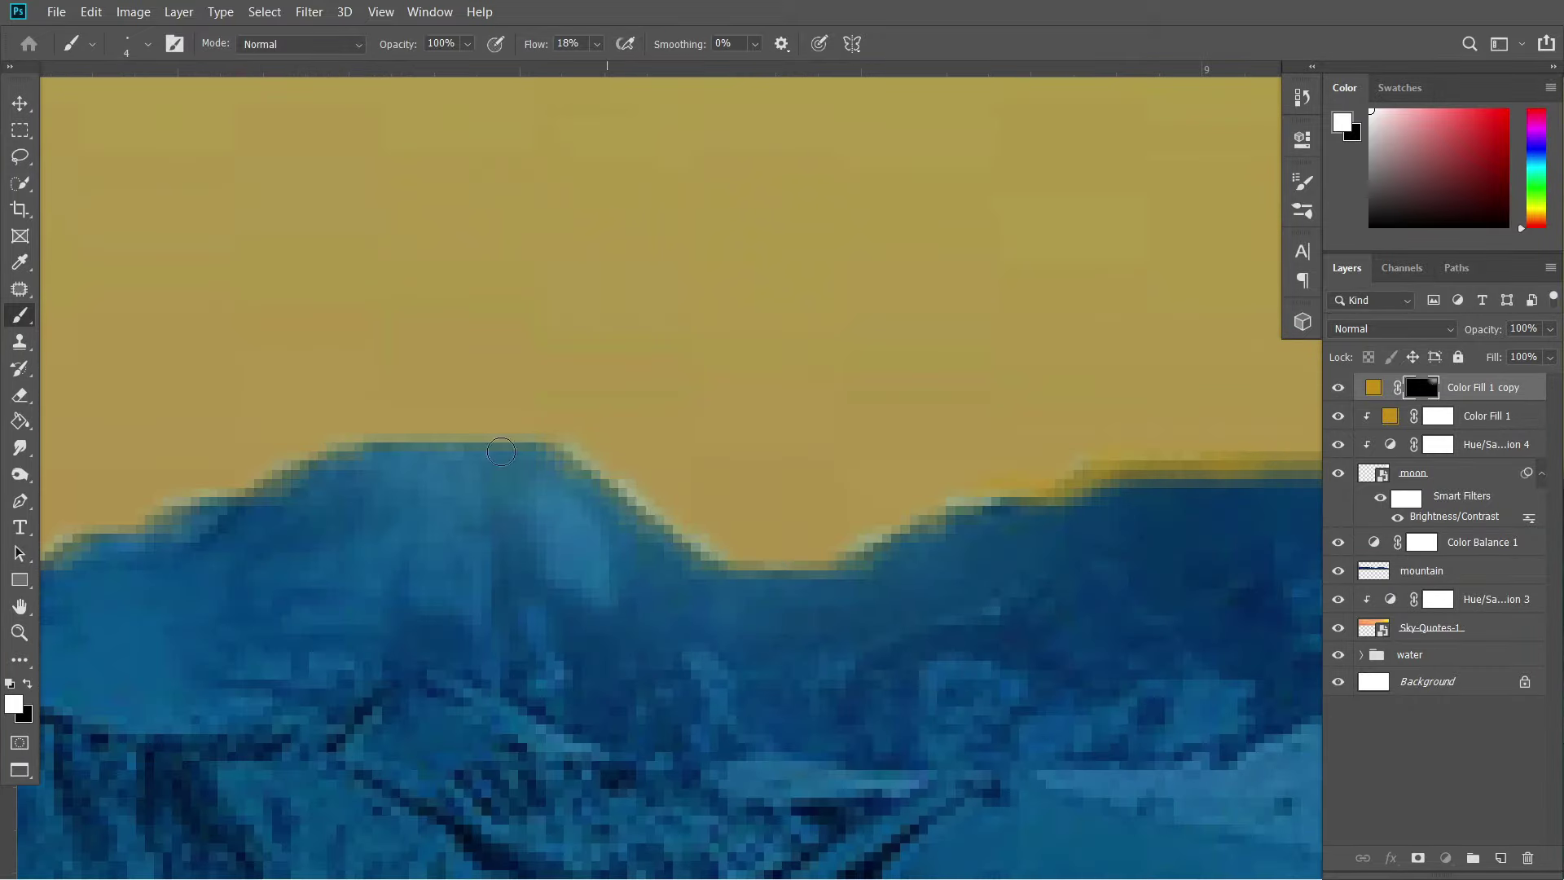
scroll(547, 449, "down", 3)
scroll(733, 456, "down", 2)
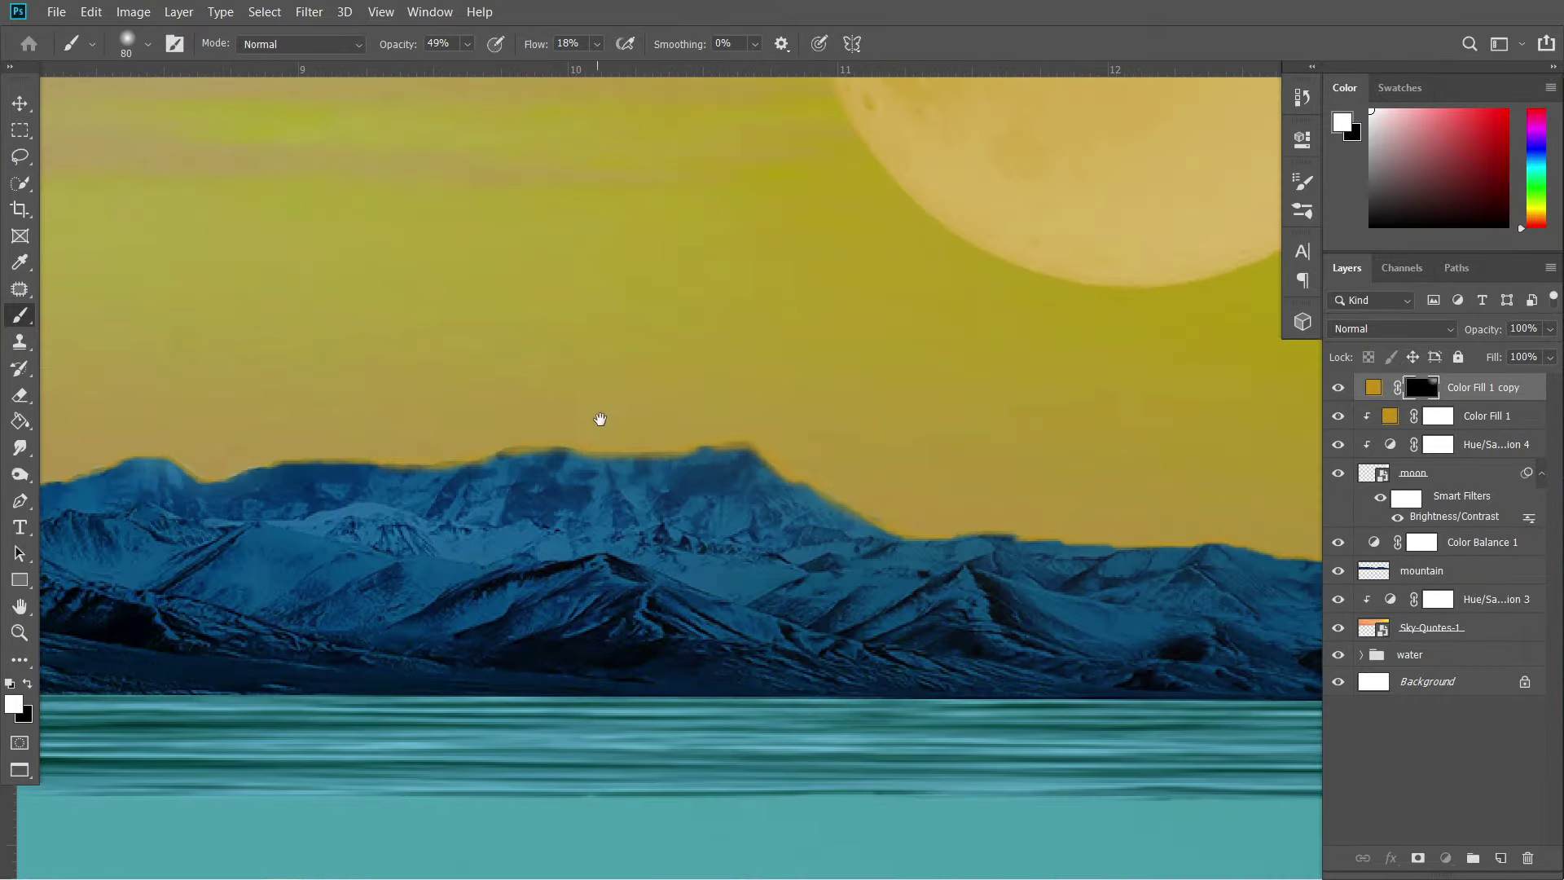
scroll(600, 418, "down", 3)
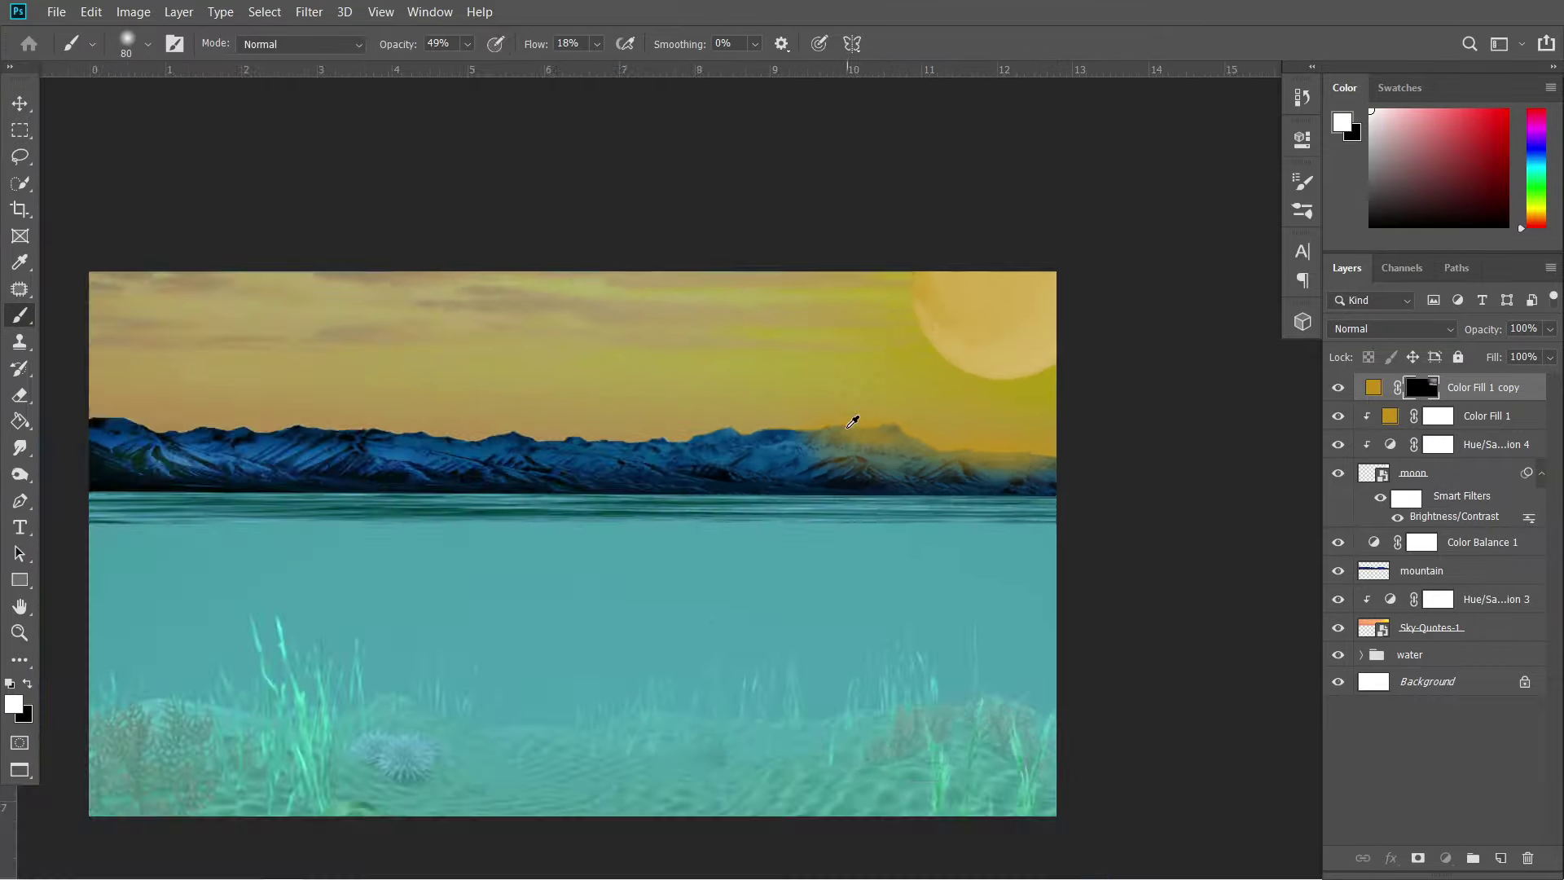
scroll(851, 421, "up", 2)
scroll(523, 489, "up", 2)
right_click(925, 458)
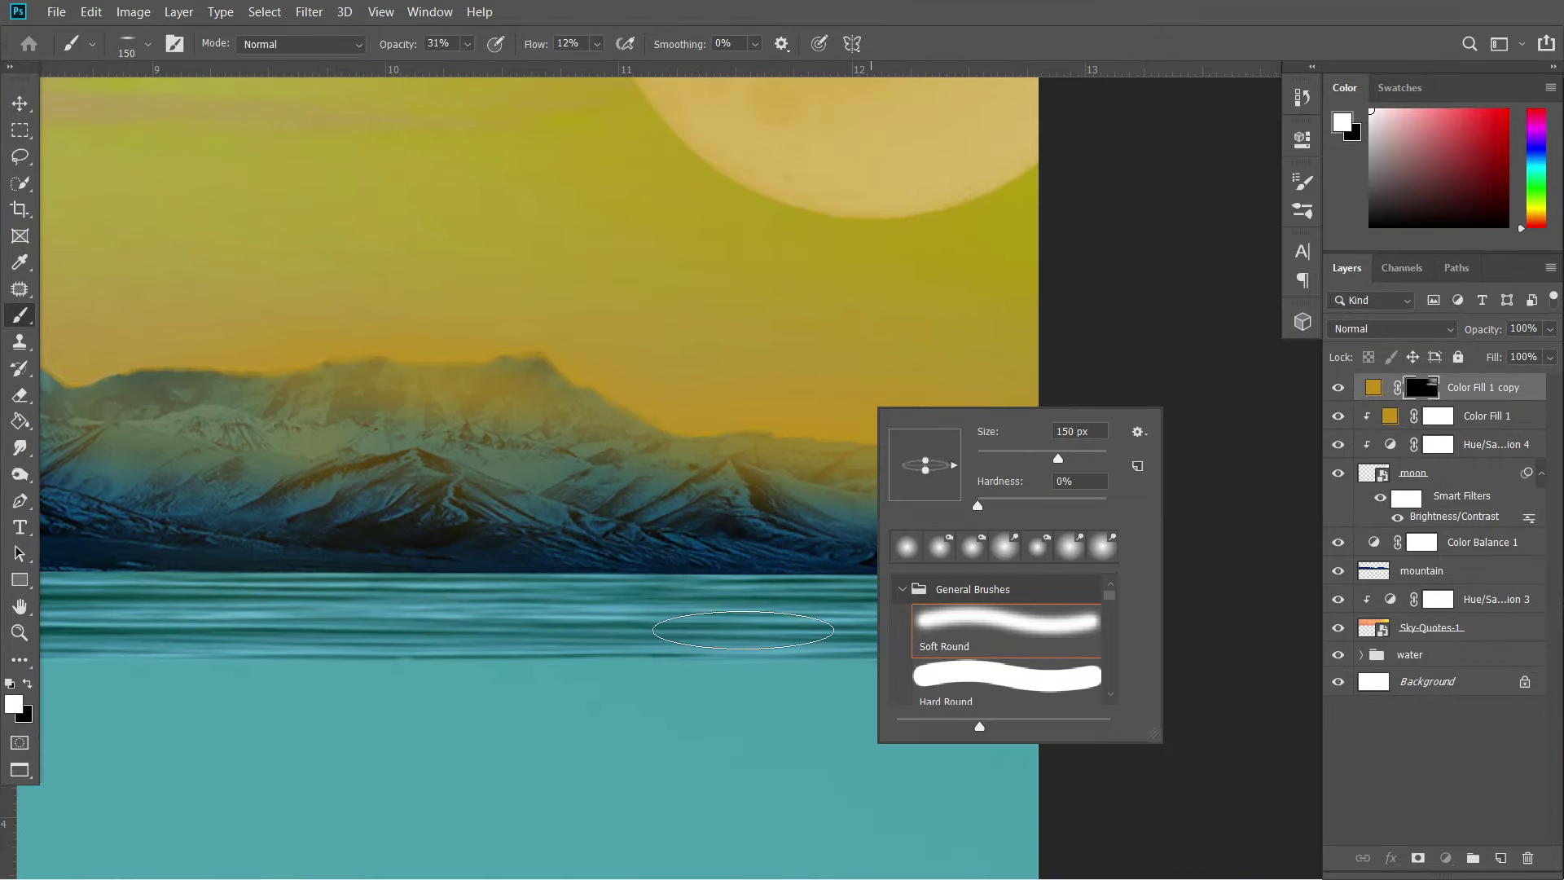
key("Escape")
scroll(1005, 586, "down", 2)
scroll(1153, 576, "down", 1)
left_click_drag(1503, 330, 1493, 334)
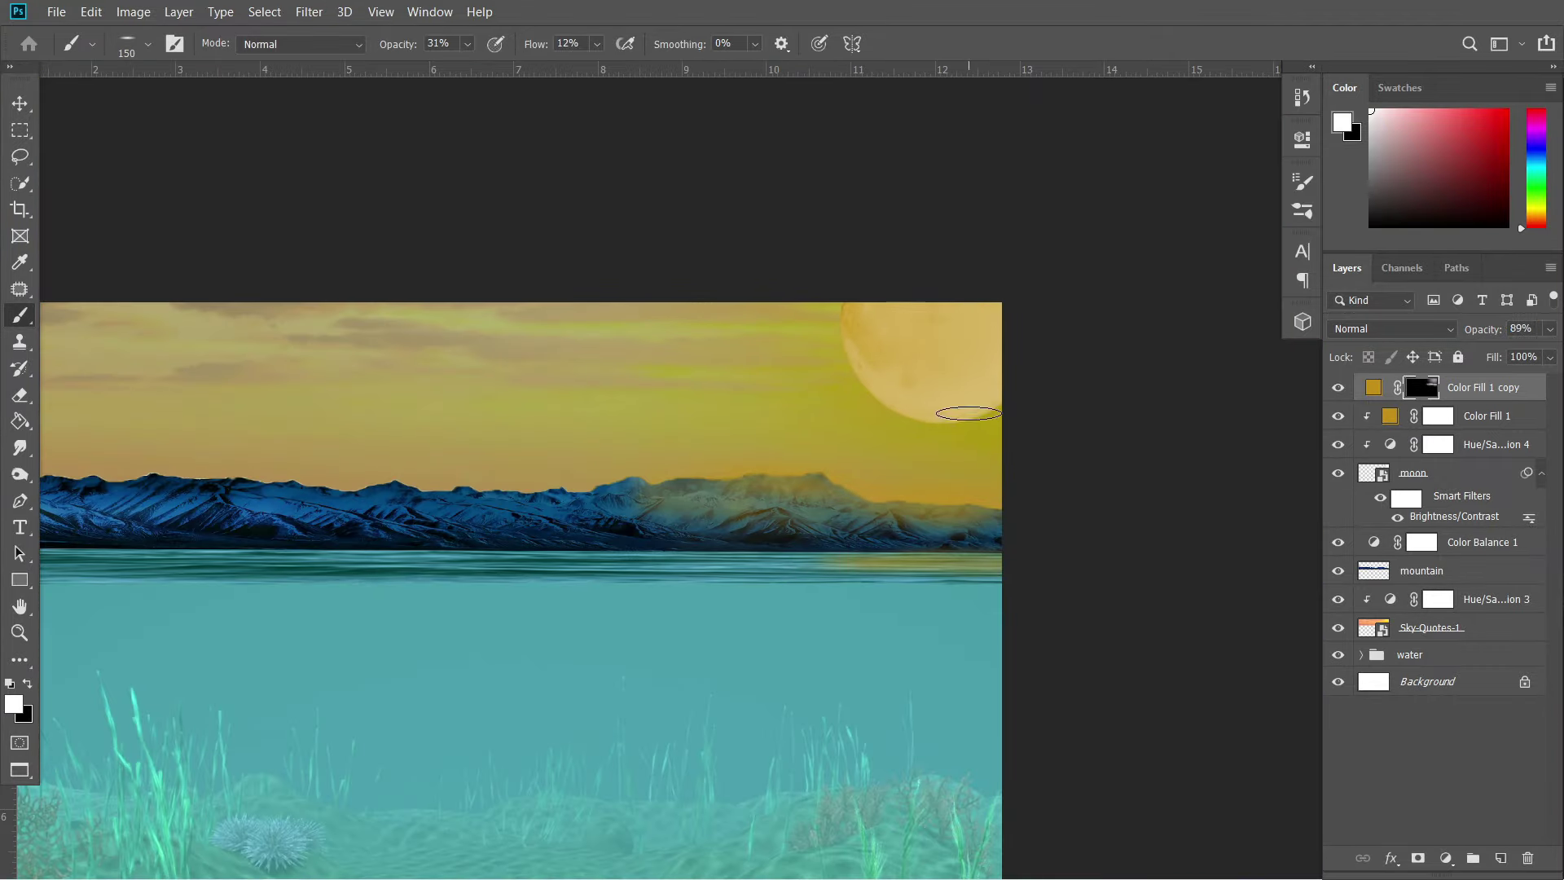
Swap the painting colours and lower the glow layer's opacity.
key("ctrl+minus")
key("x")
key("ctrl+plus")
key("ctrl+plus")
key("v")
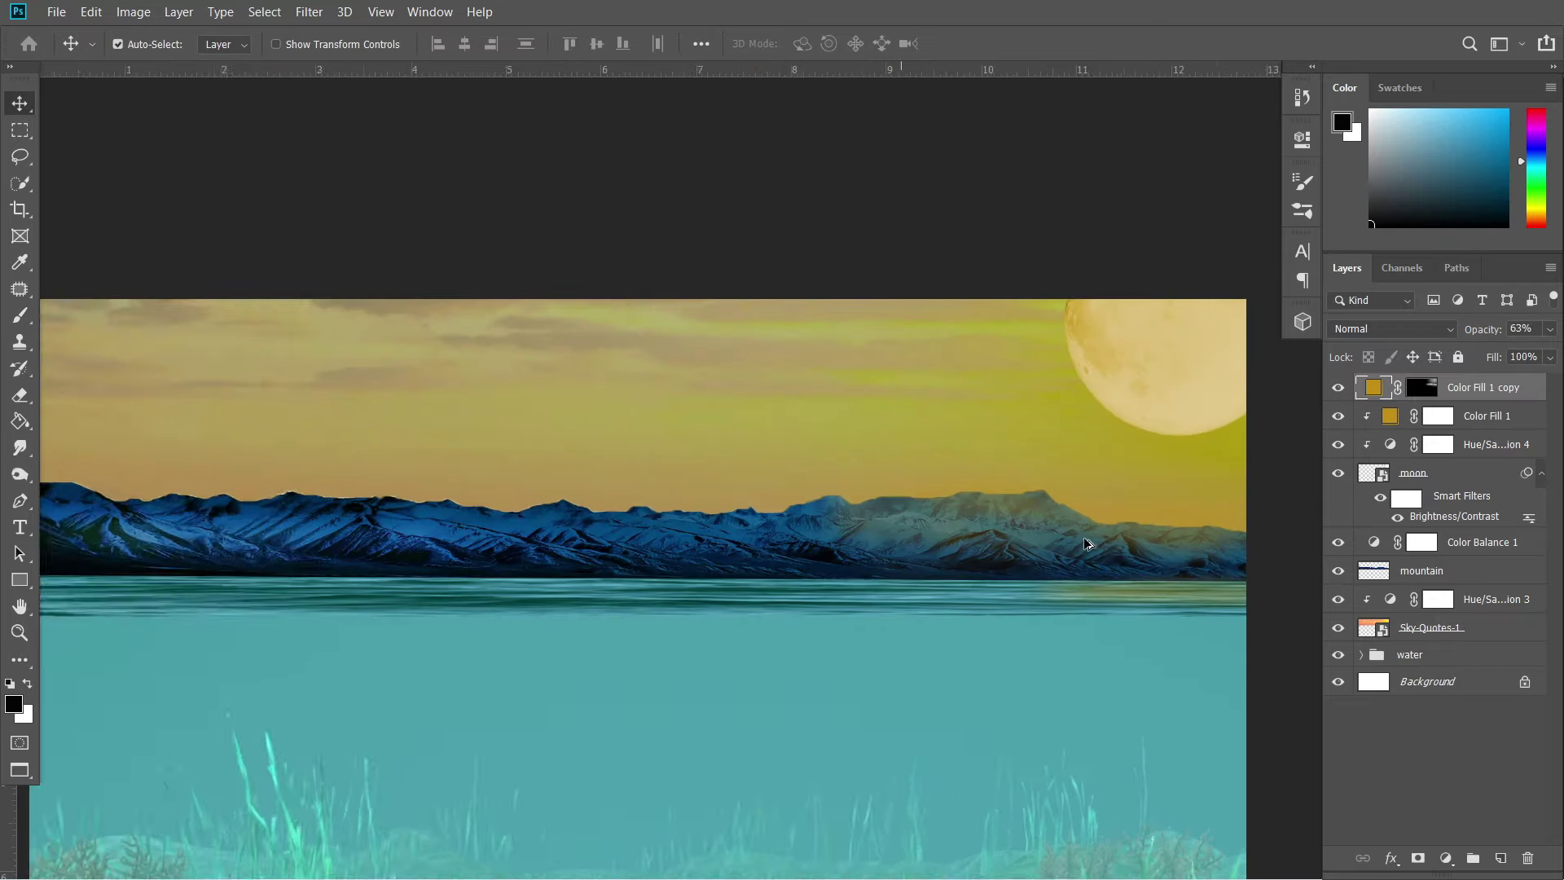
left_click_drag(1482, 330, 1491, 329)
key("ctrl+minus")
key("ctrl+plus")
Darken the bottom of the water by brushing on the underwater background layer.
left_click(269, 300)
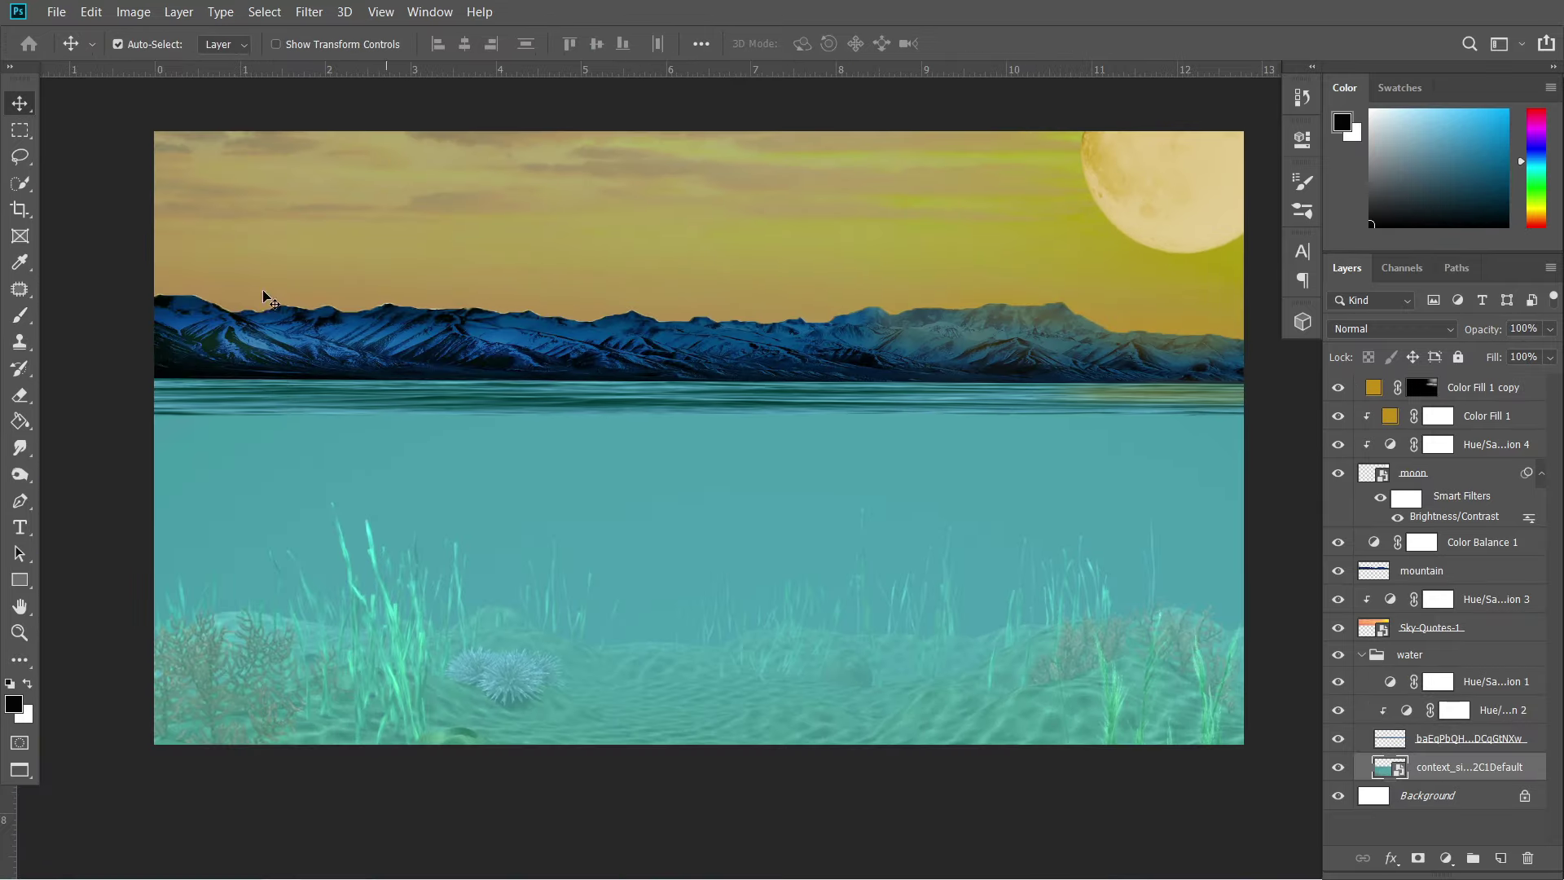
key("b")
right_click(774, 445)
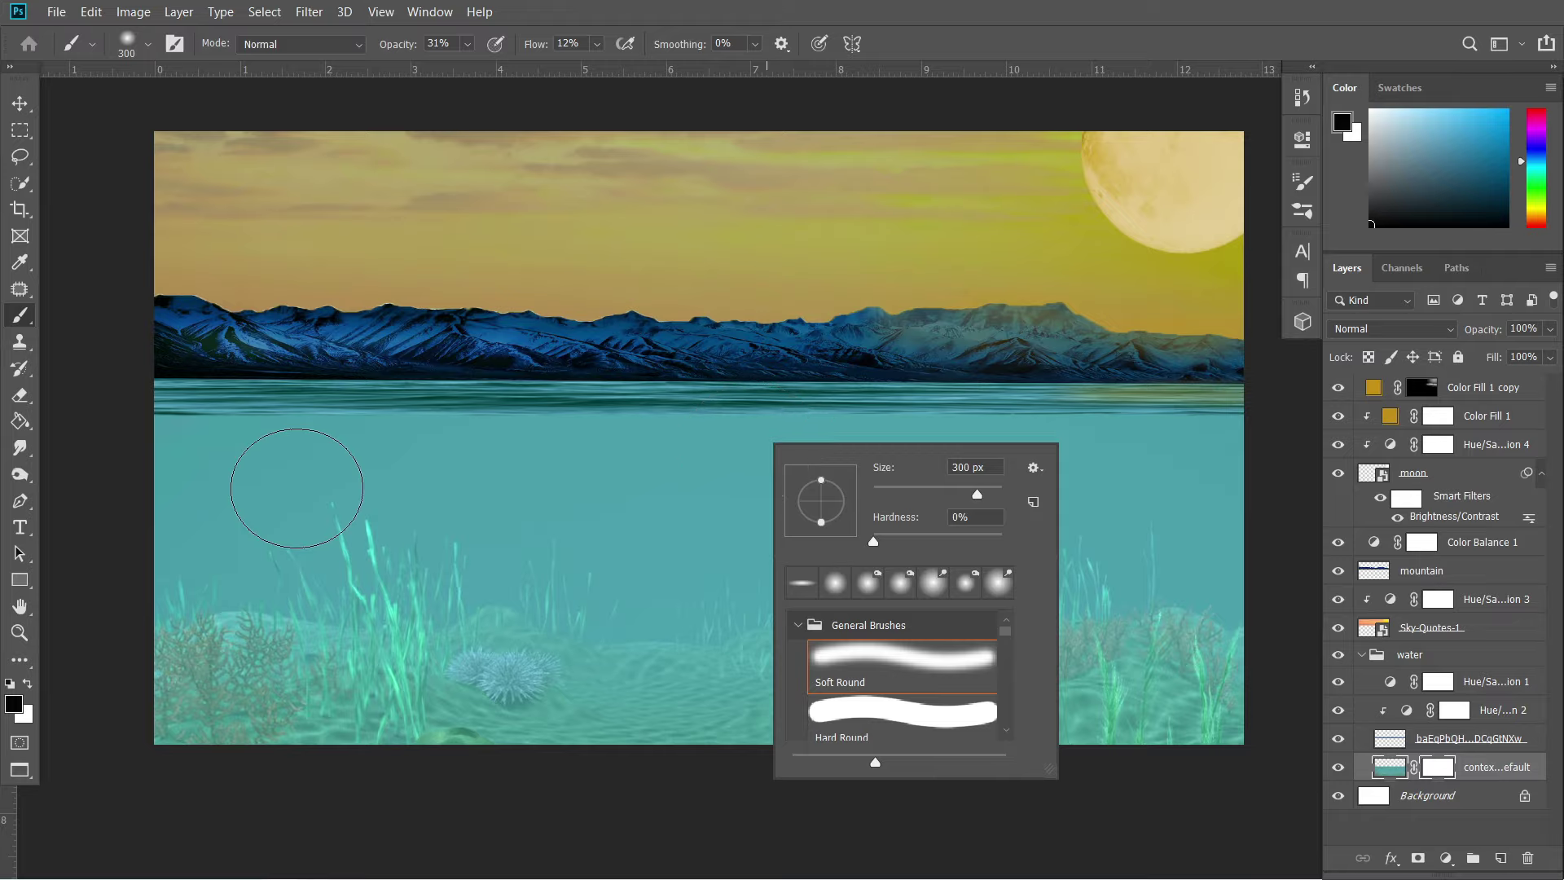
mouse_move(297, 488)
left_mouse_down()
mouse_move(1257, 594)
mouse_move(1047, 760)
mouse_move(750, 686)
left_mouse_up()
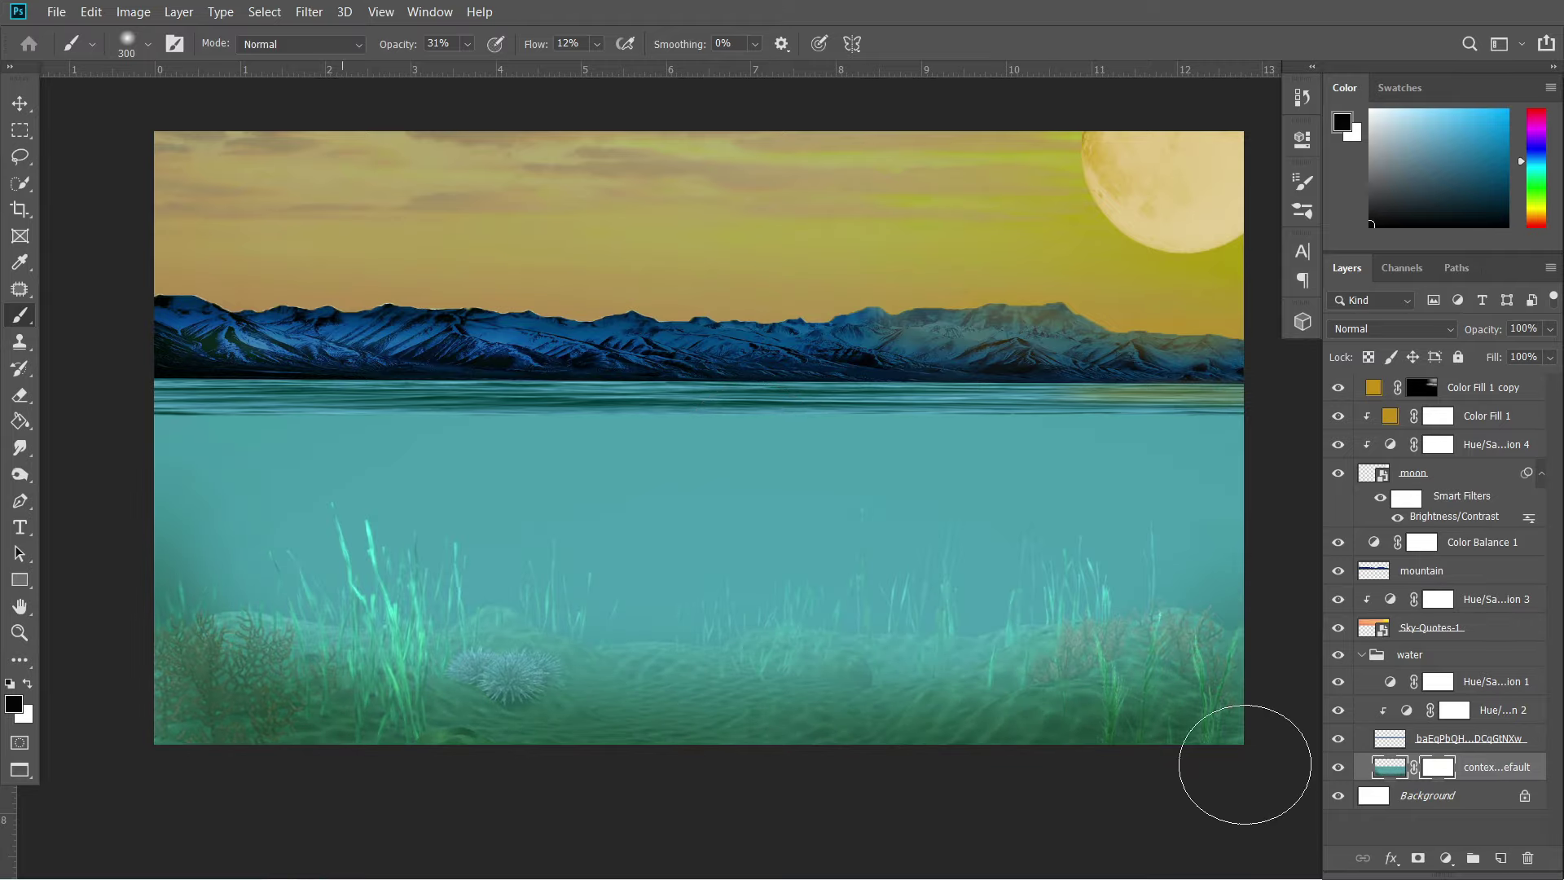
key("ctrl+minus")
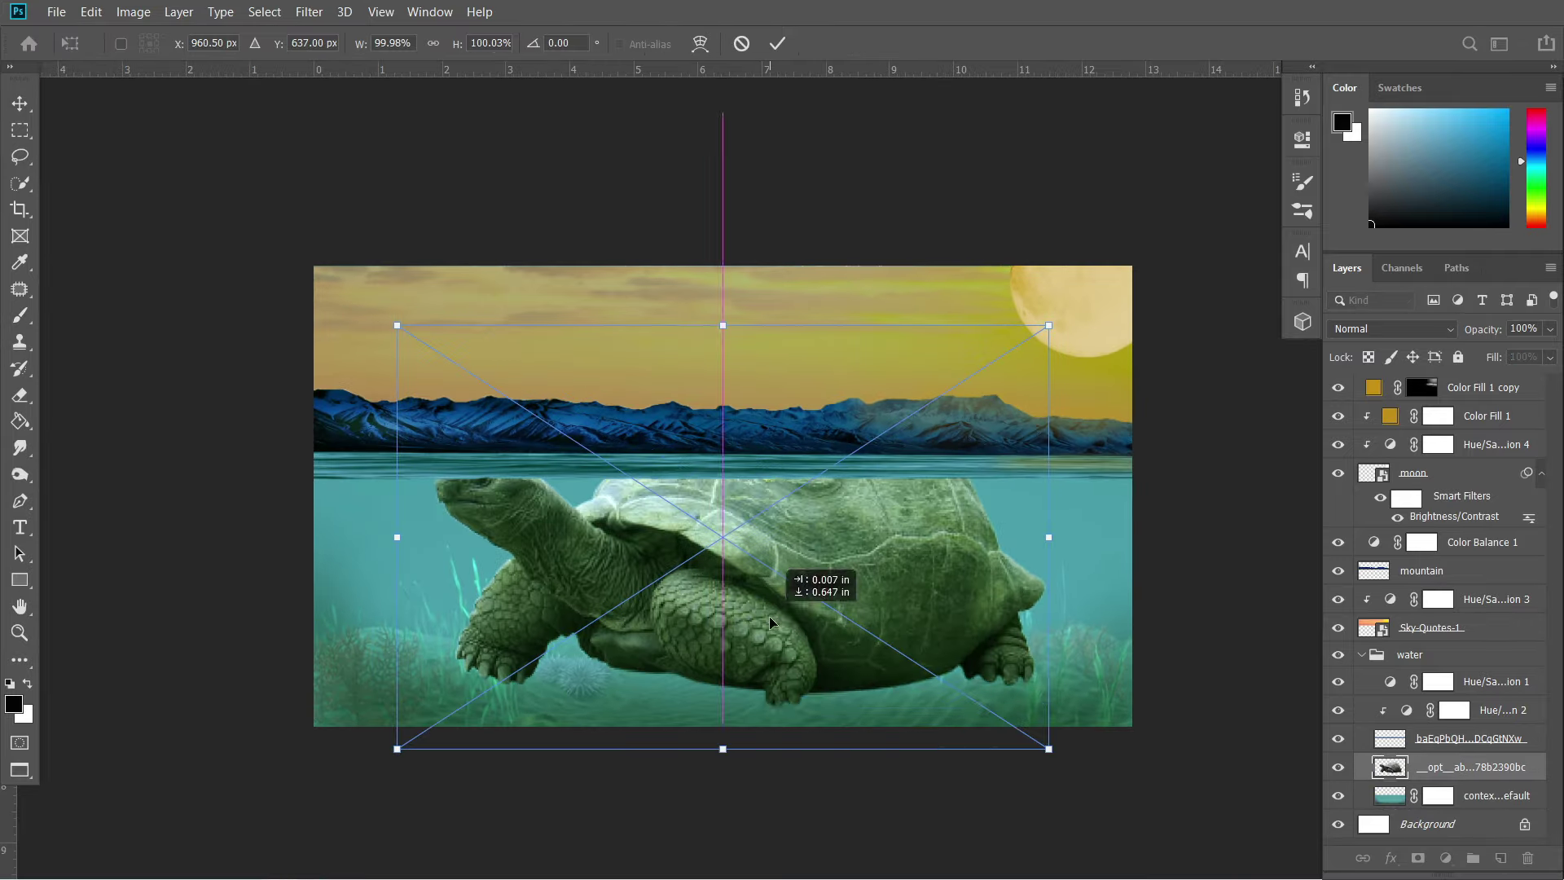
Flip the tortoise horizontally, commit it, and blend its layer in Overlay mode.
right_click(859, 521)
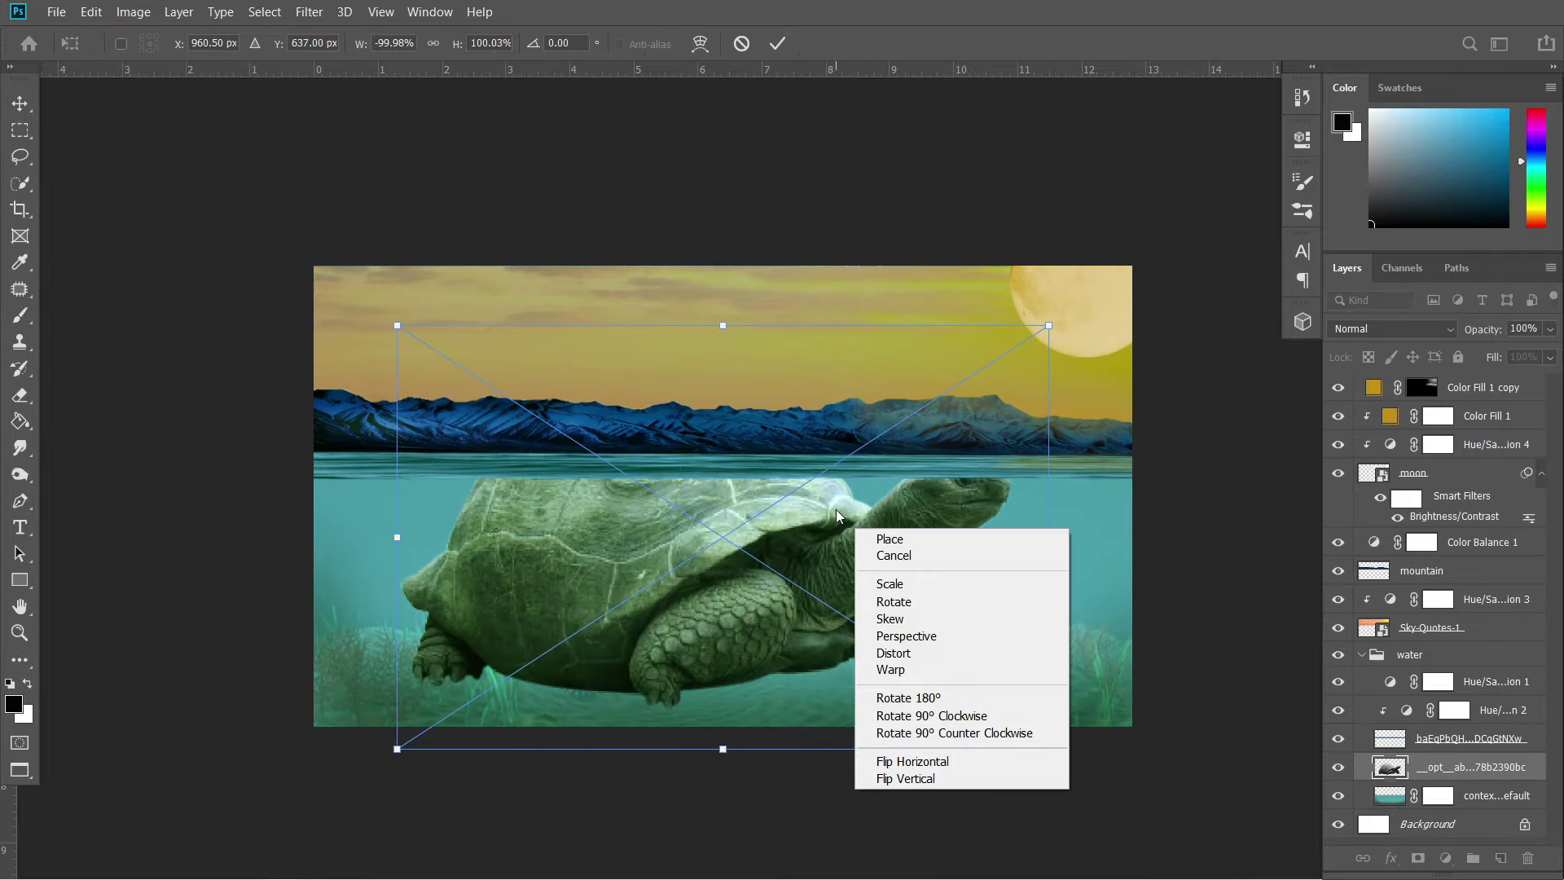
left_click(915, 761)
key("Return")
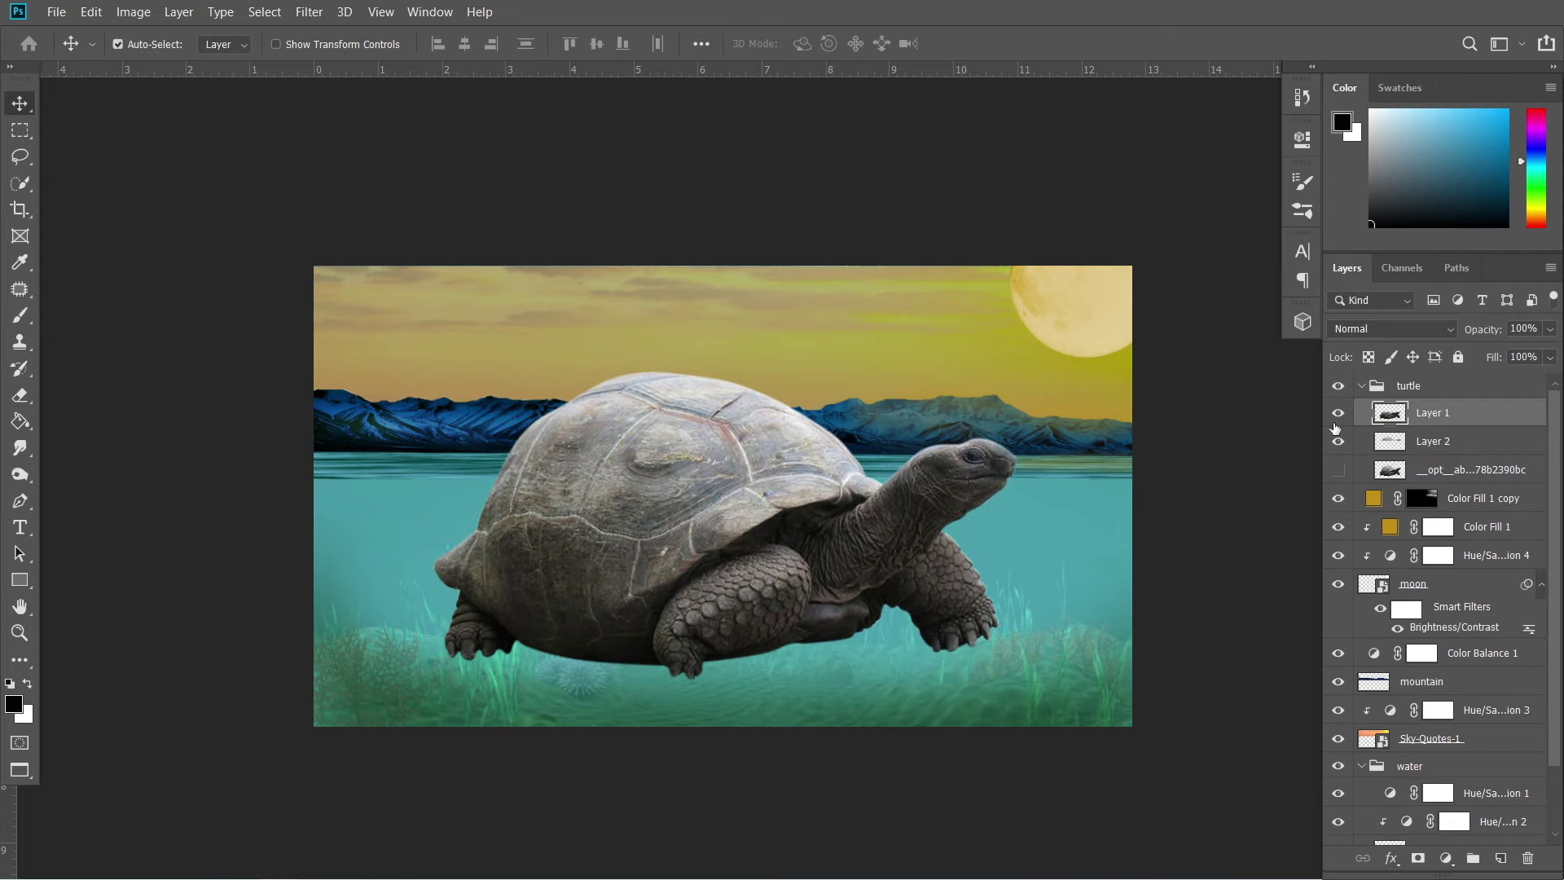
left_click(1391, 328)
left_click(1391, 578)
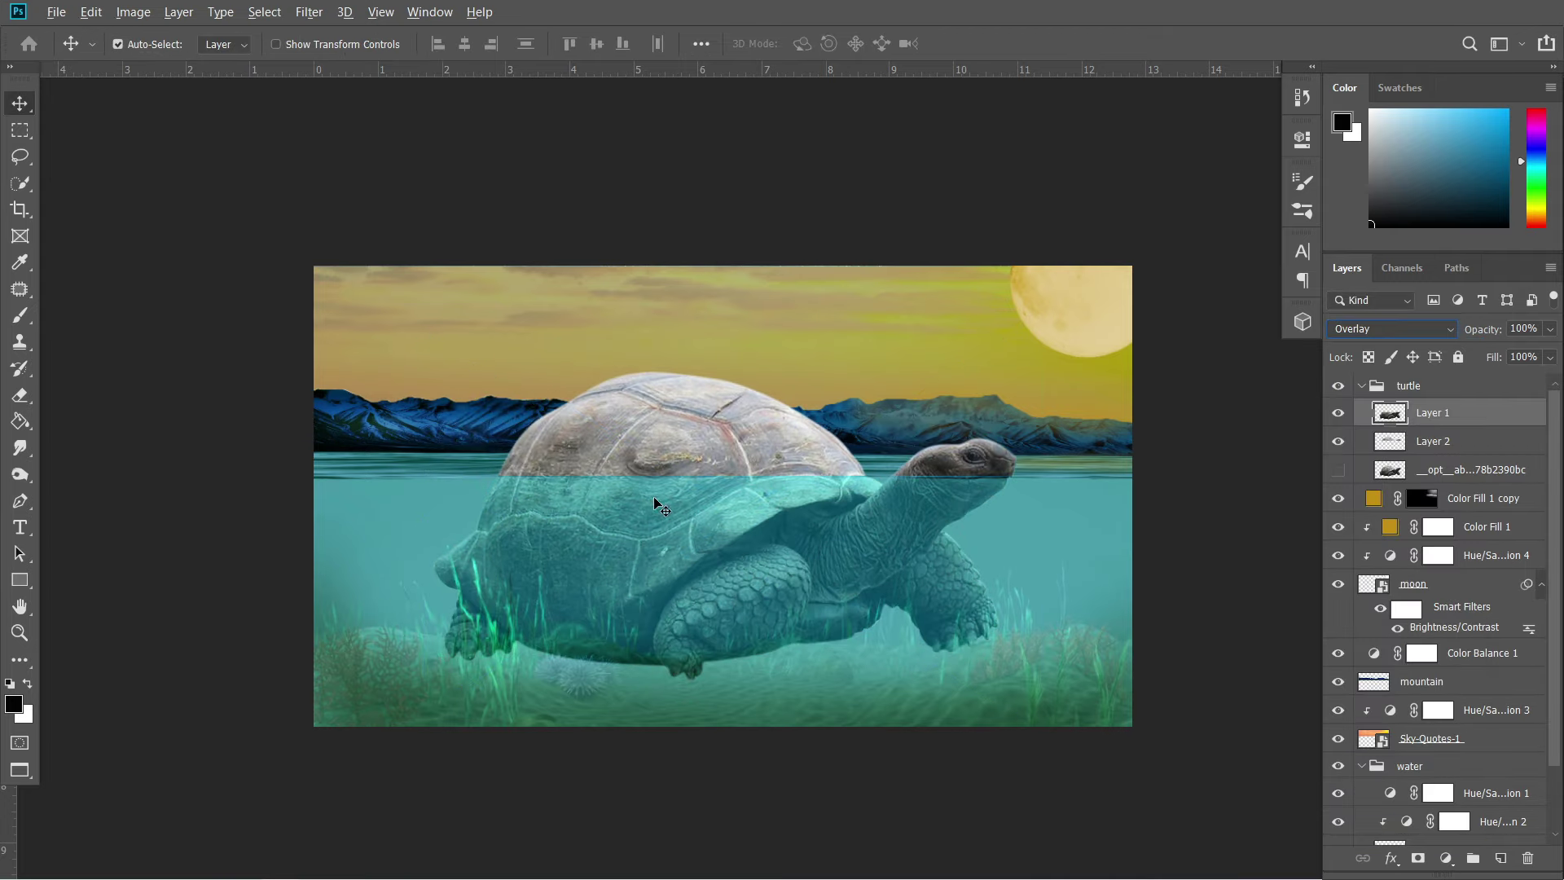
key("ctrl+z")
key("ctrl+z")
key("ctrl+z")
key("ctrl+shift+z")
key("ctrl+shift+z")
key("ctrl+shift+z")
Select tortoise Layer 2 and zoom in and out to inspect the waterline.
key("alt+bracketleft")
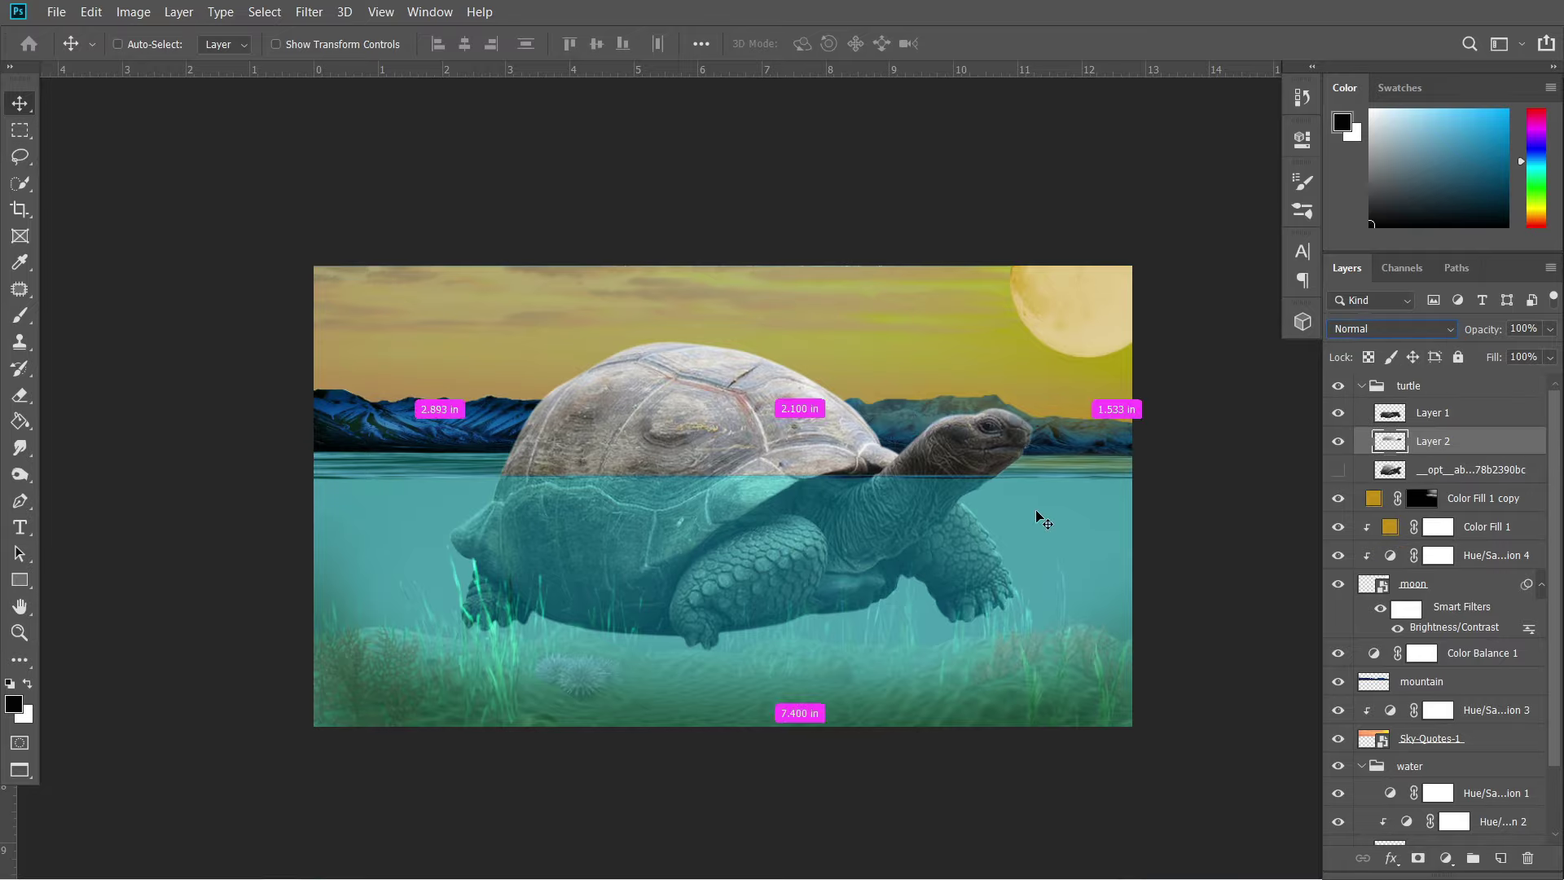
key("ctrl+t")
key("Escape")
key("ctrl+plus")
key("ctrl+plus")
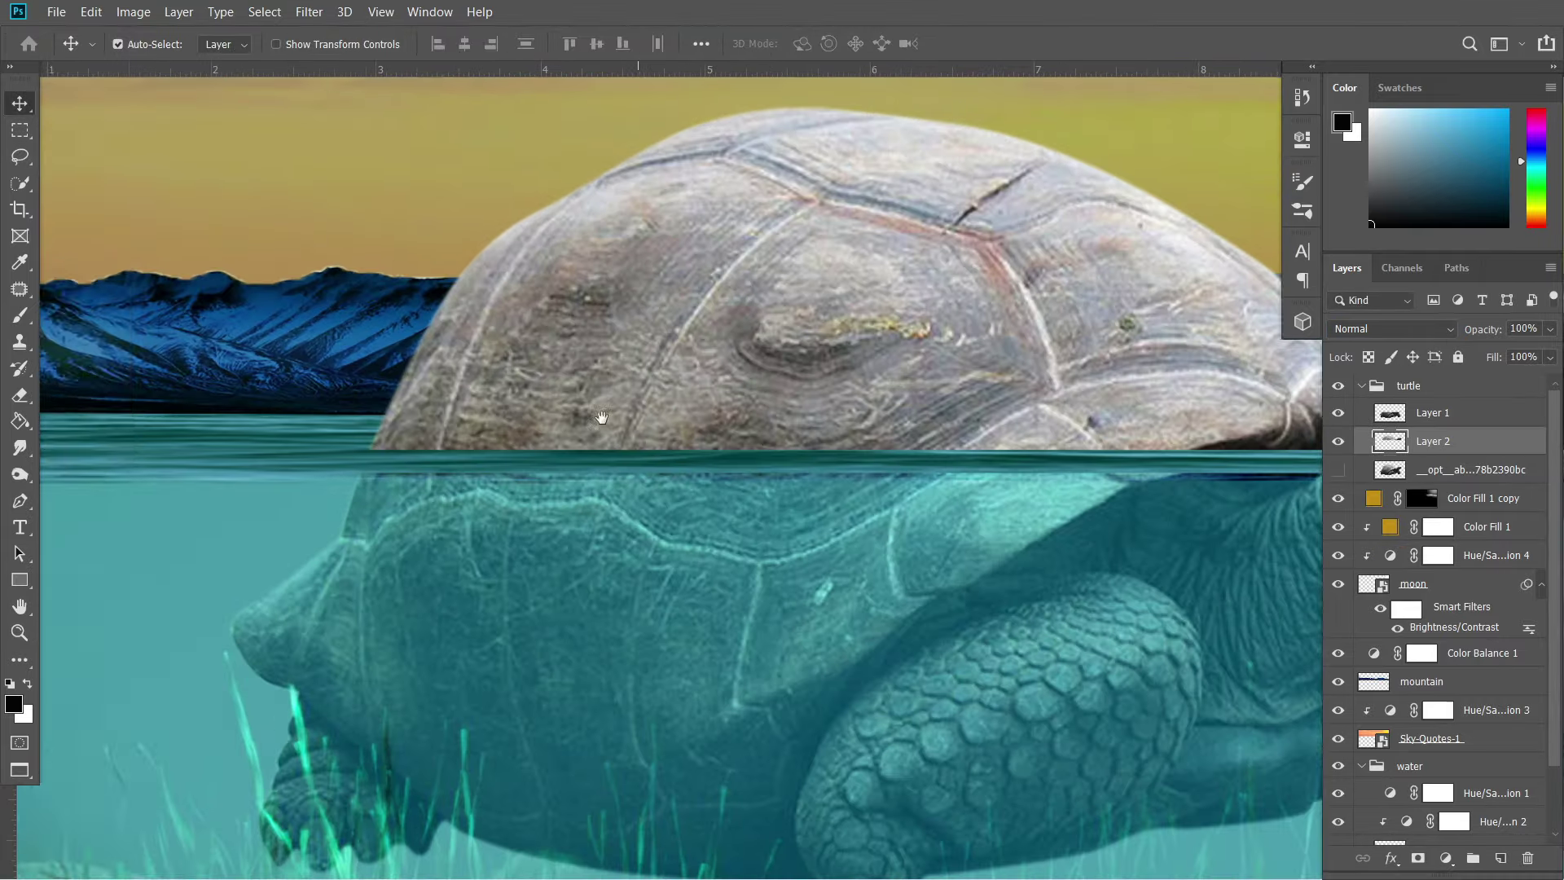
key("ctrl+minus")
key("ctrl+minus")
key("ctrl+plus")
key("ctrl+minus")
Paint a soft black shadow beneath the tortoise on a new empty layer.
key("ctrl+shift+alt+n")
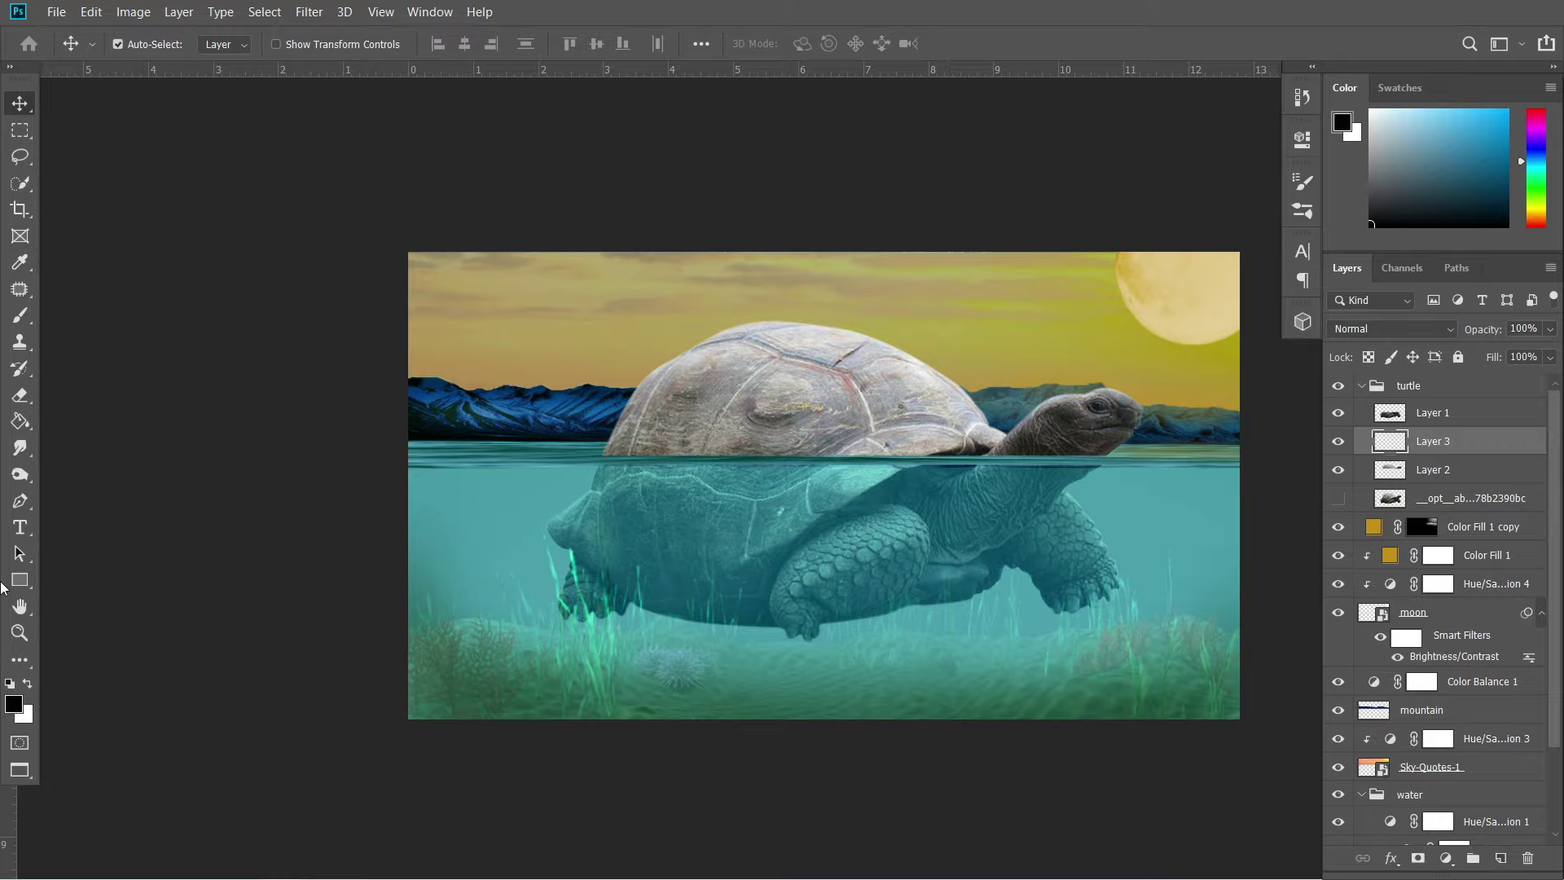
key("b")
right_click(524, 391)
key("Return")
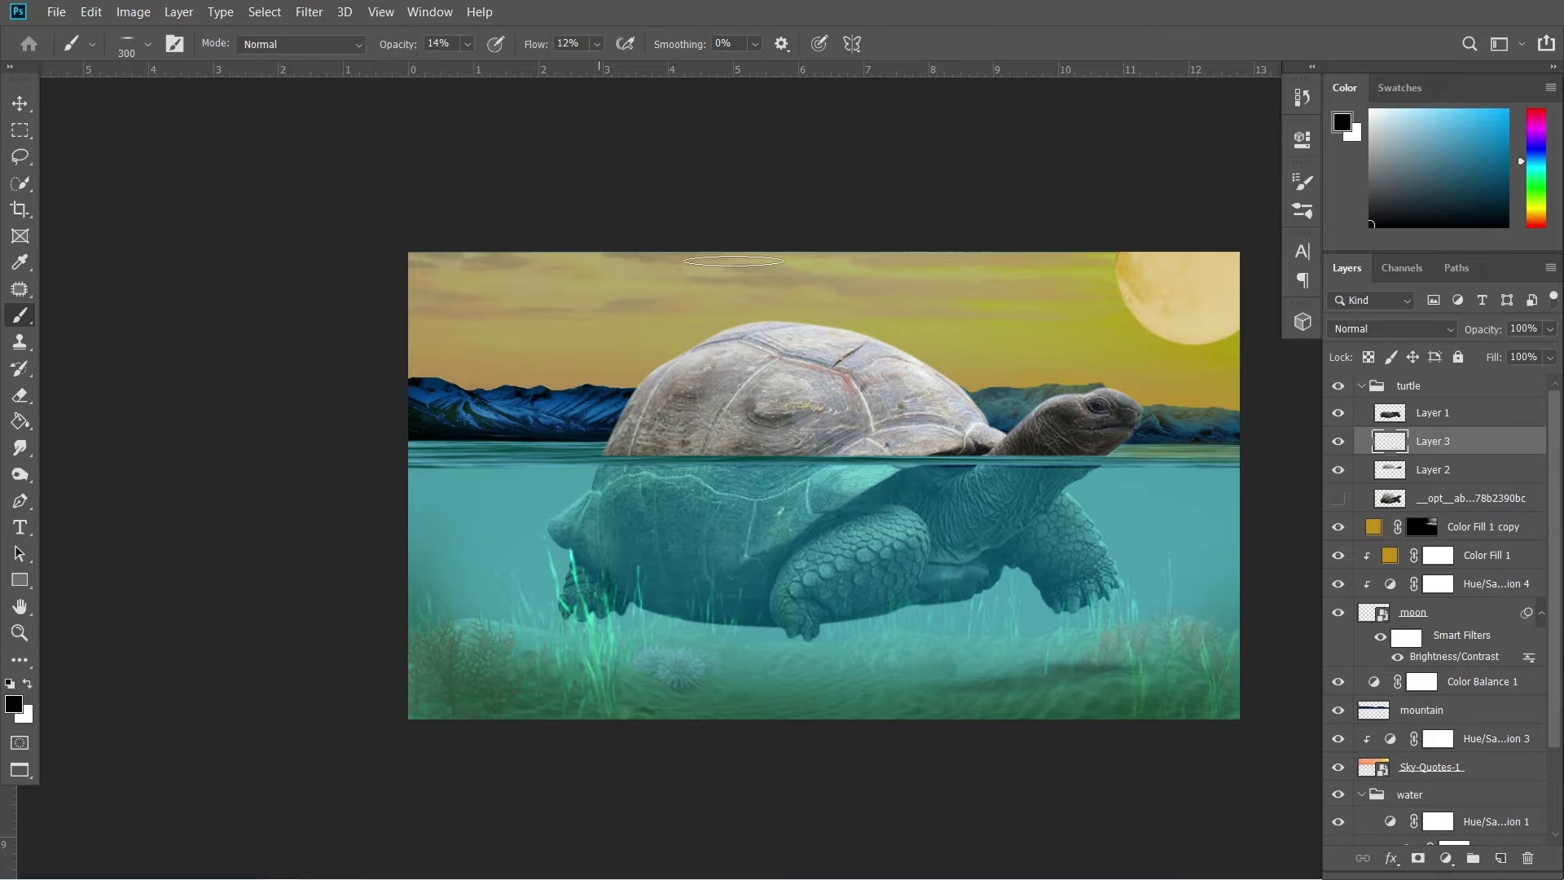
mouse_move(1108, 661)
left_mouse_down()
mouse_move(529, 676)
mouse_move(1141, 676)
left_mouse_up()
Select tortoise Layer 2, load the shell outline as a selection, then deselect.
key("v")
key("ctrl+plus")
left_click(1402, 470)
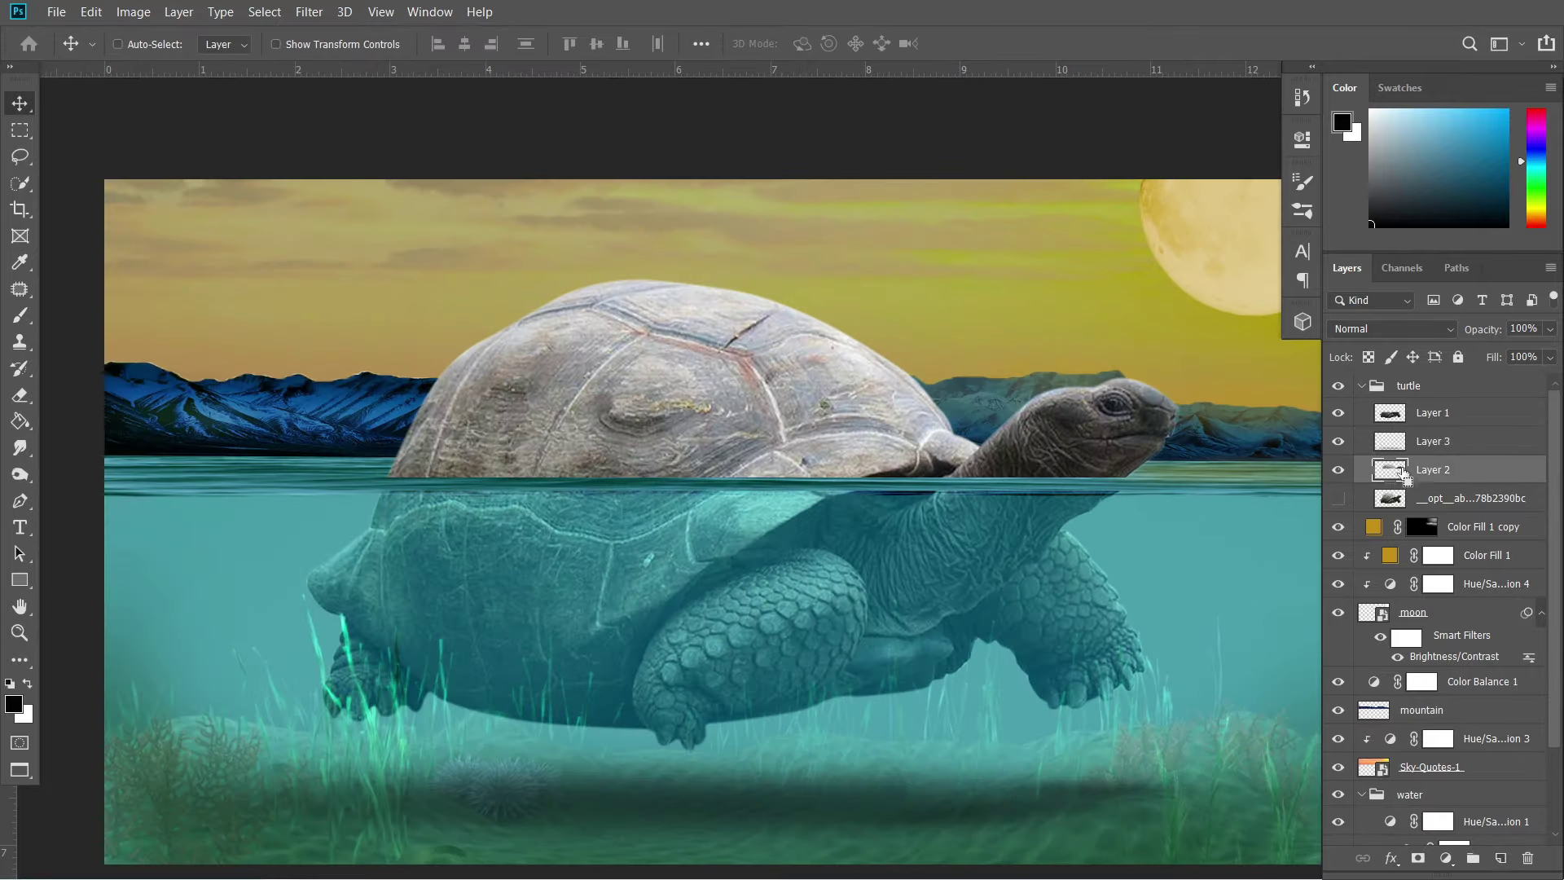
key("p")
scroll(711, 498, "up", 2)
key("ctrl+d")
Select the golden fill copy's mask and set a white brush to 15 px and 100 opacity.
key("v")
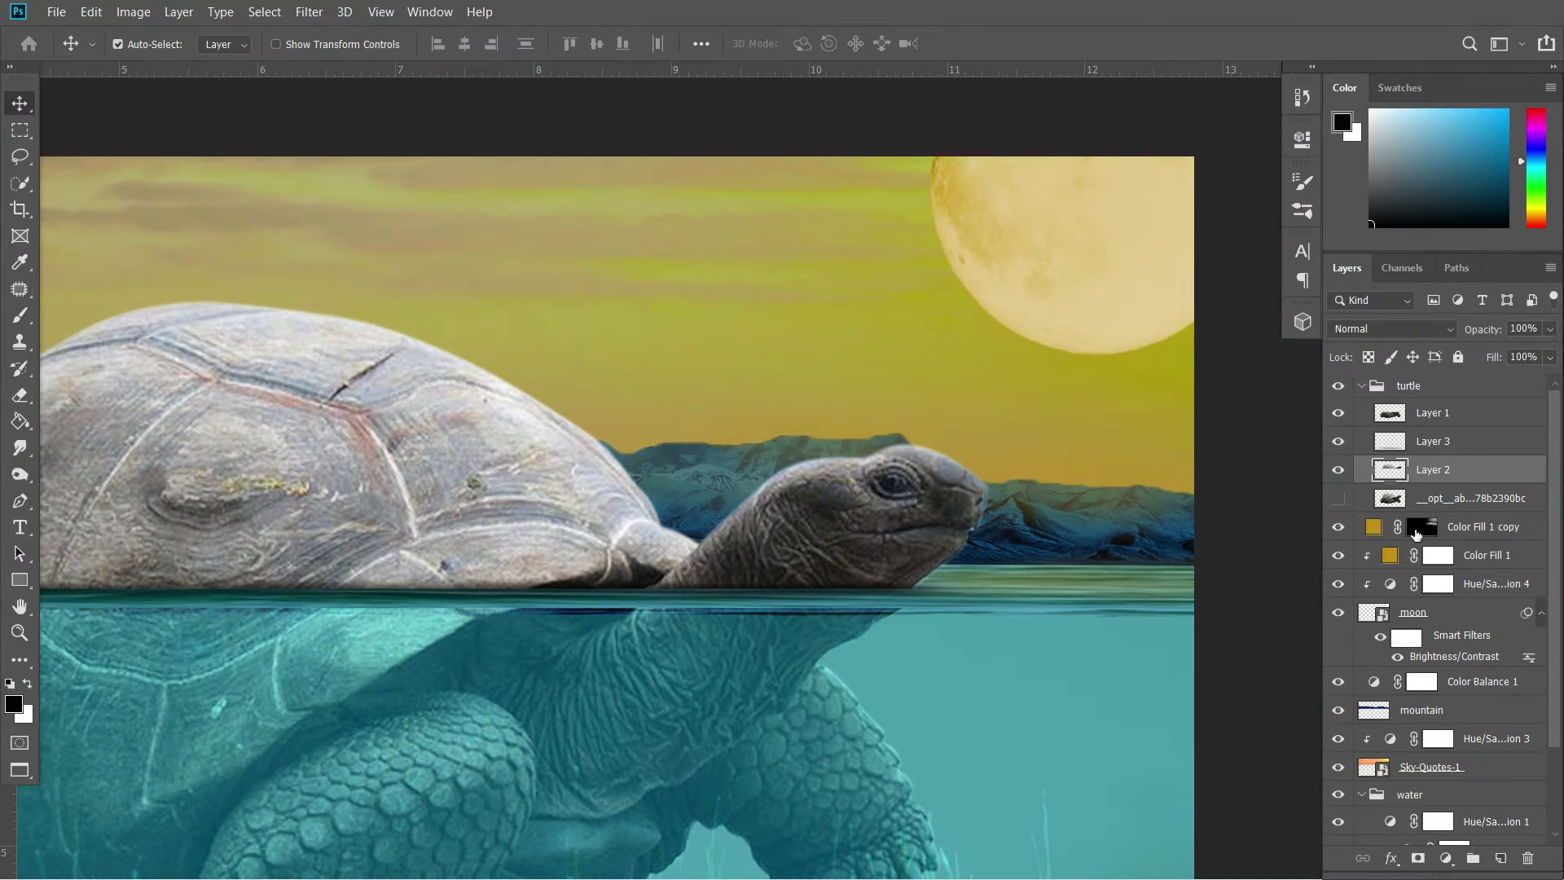
left_click(1415, 531)
key("x")
key("b")
scroll(944, 446, "up", 3)
right_click(882, 402)
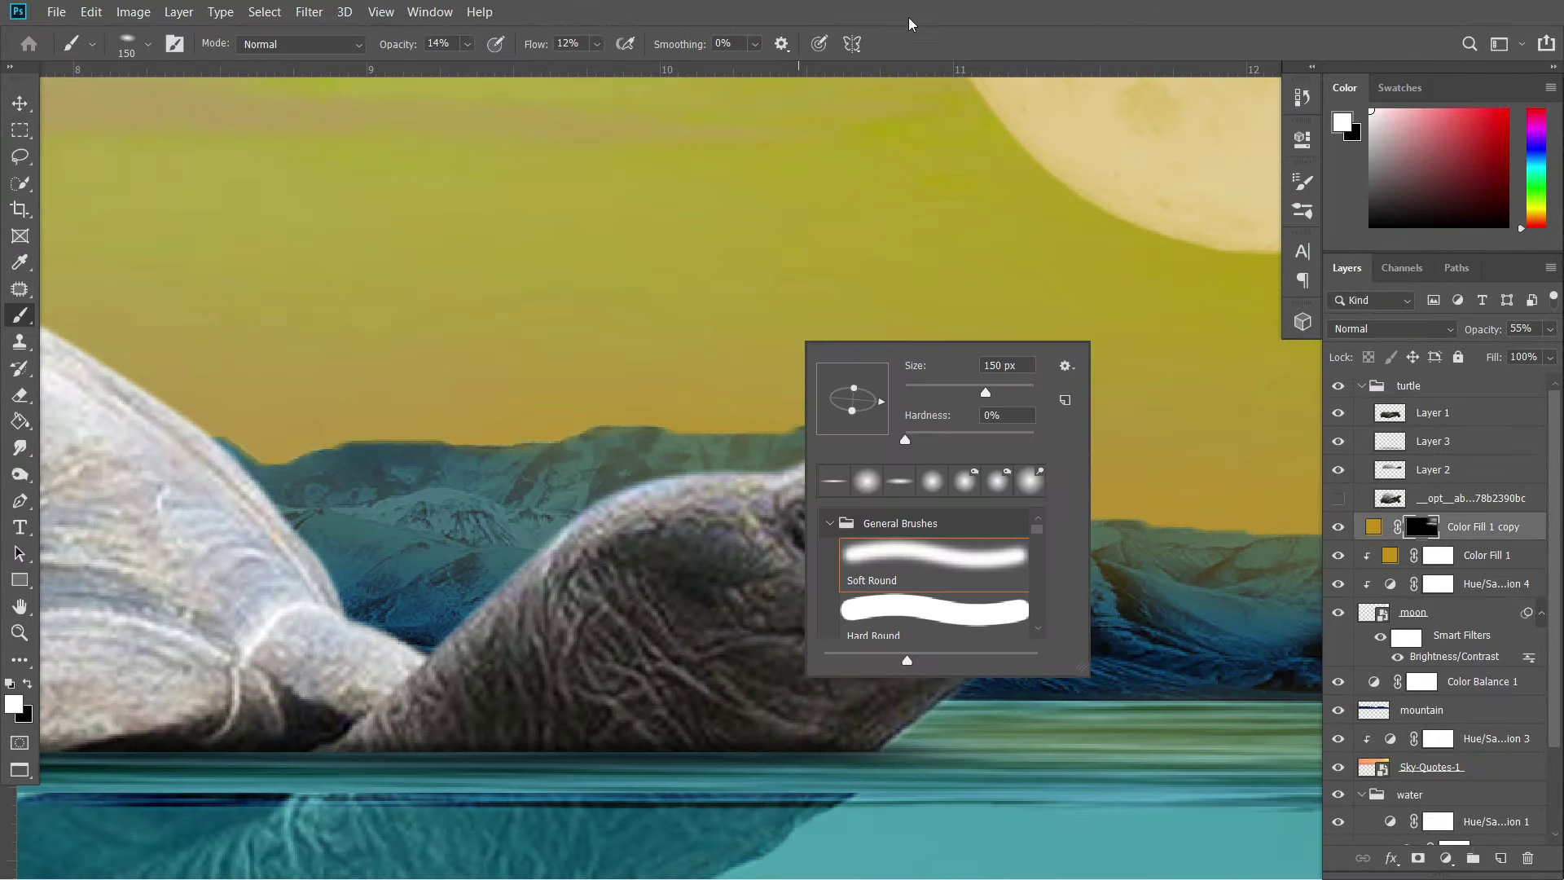
type("15")
key("Return")
scroll(1078, 566, "up", 5)
type("100")
key("Return")
scroll(775, 339, "down", 3)
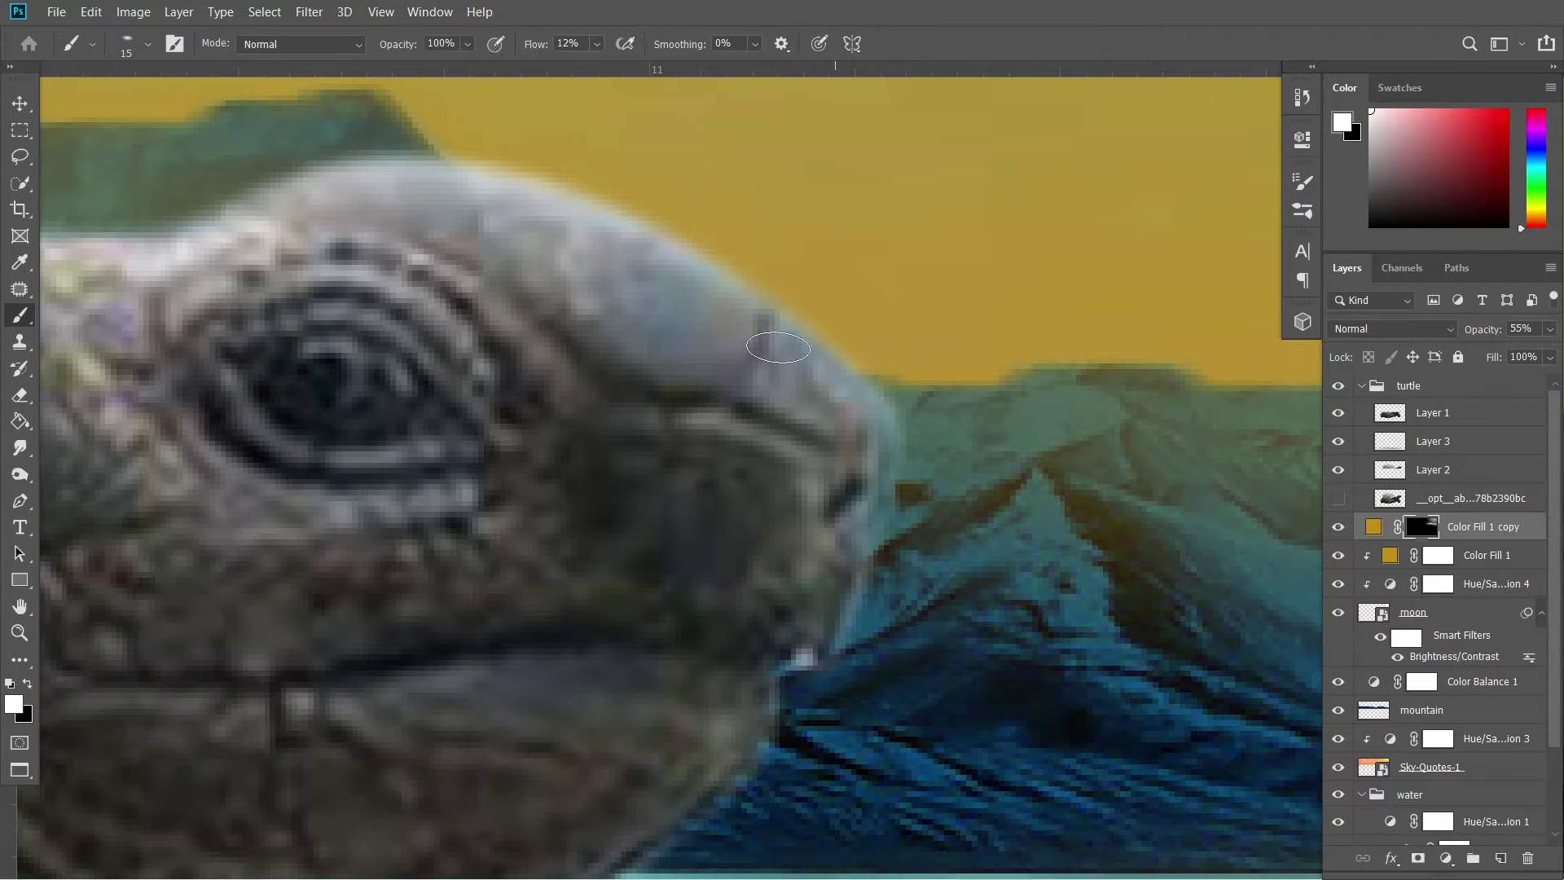
scroll(849, 409, "up", 1)
scroll(863, 415, "up", 1)
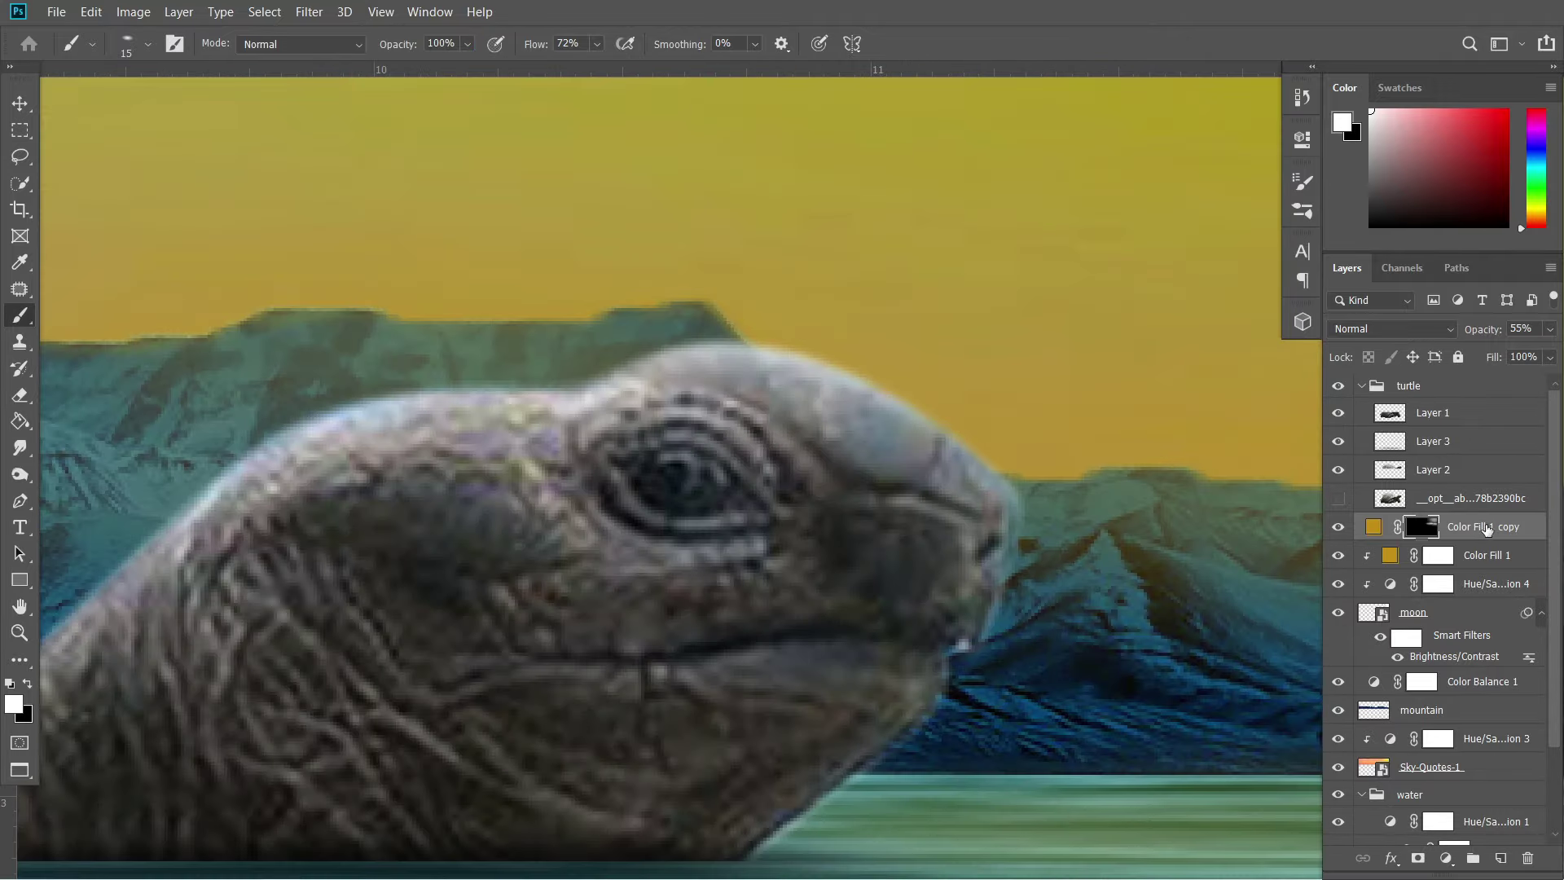
Duplicate the golden fill layer above Layer 2 and reset the brush tip to round.
left_click_drag(1474, 468, 1474, 470)
key("x")
scroll(845, 471, "down", 3)
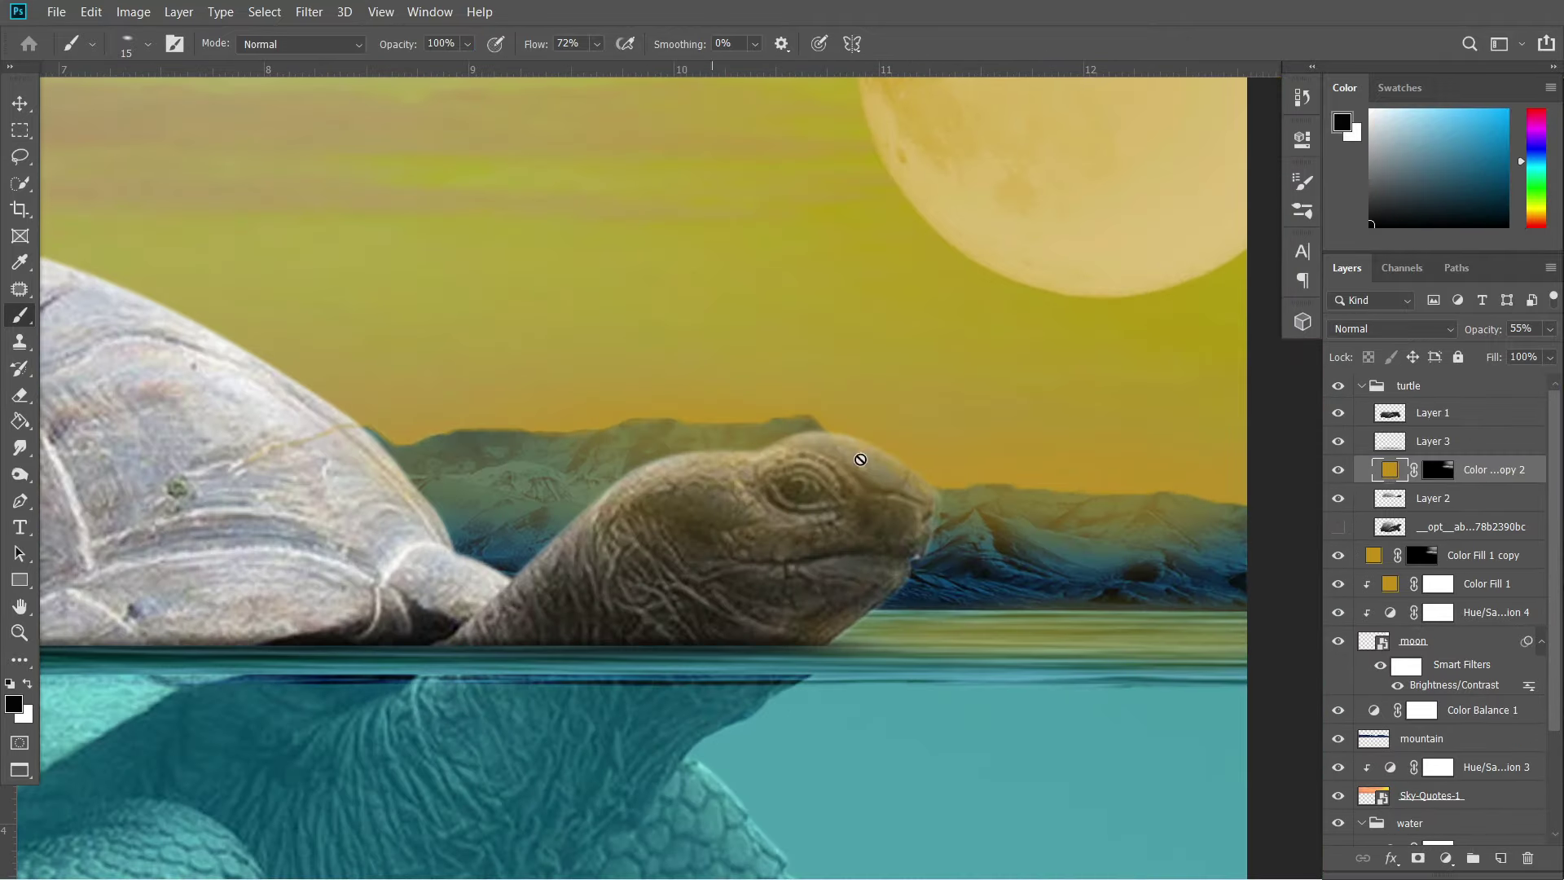
scroll(880, 510, "down", 3)
key("x")
scroll(896, 570, "up", 5)
scroll(907, 632, "up", 2)
right_click(844, 425)
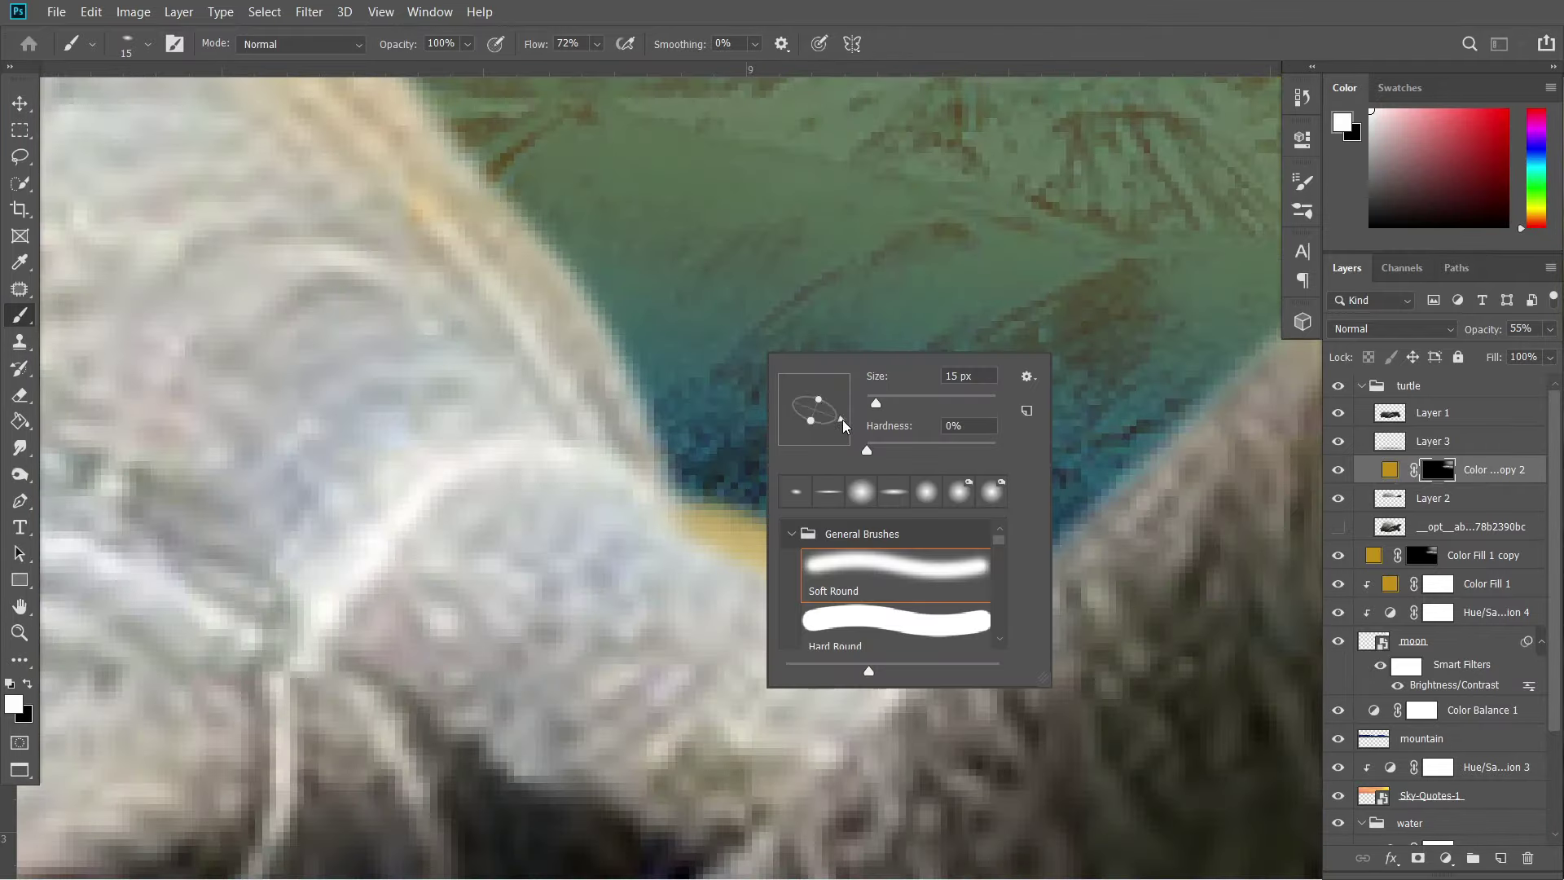
scroll(808, 424, "up", 3)
scroll(808, 424, "up", 3)
left_click(609, 394)
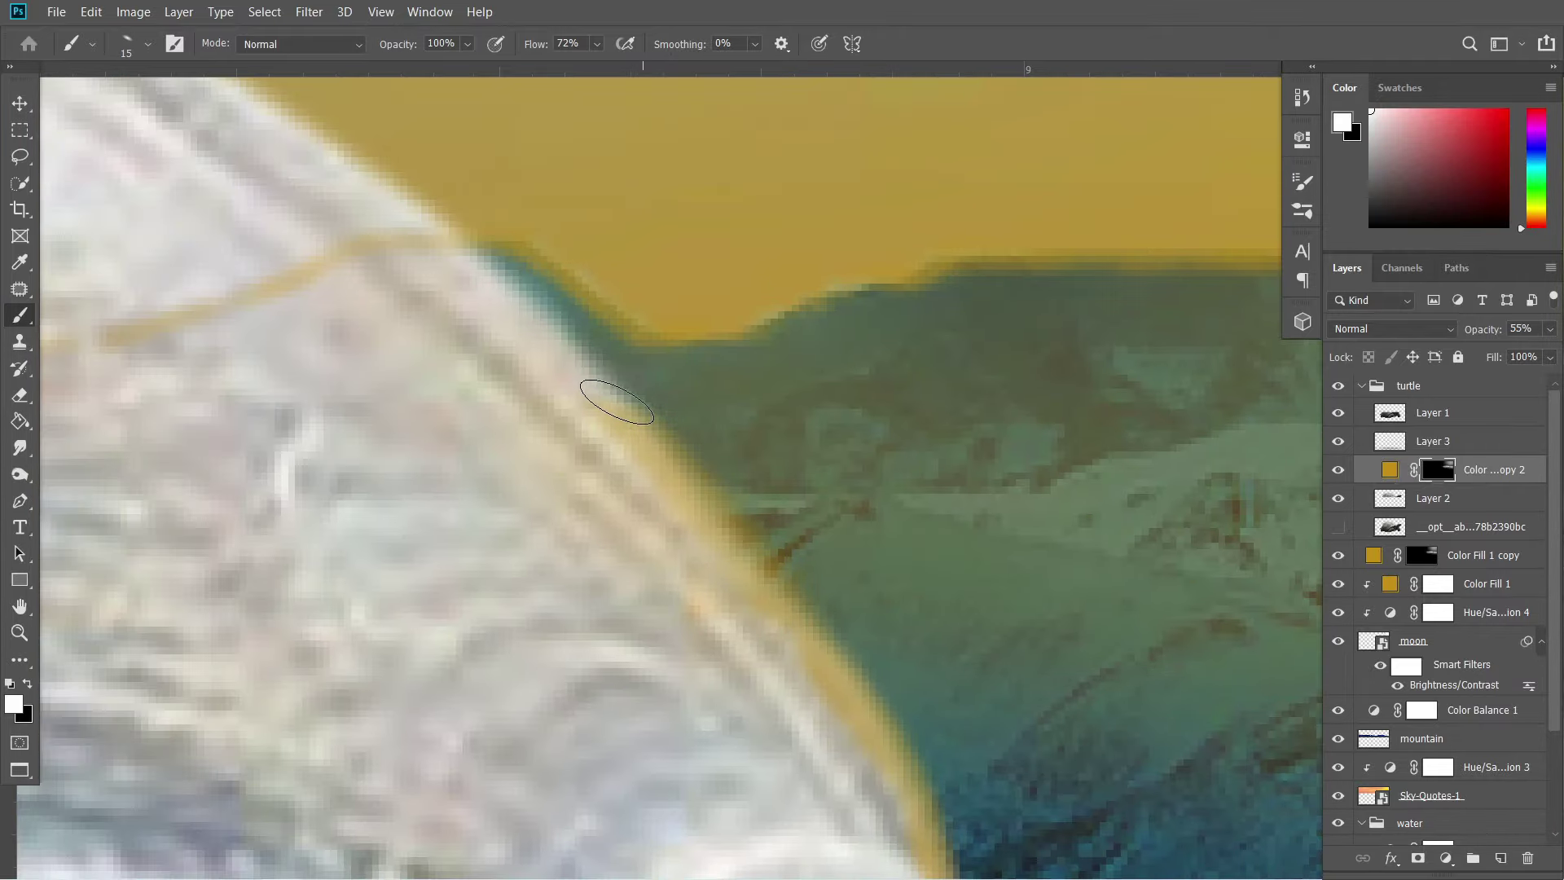
scroll(610, 394, "down", 3)
scroll(717, 326, "up", 3)
right_click(573, 281)
double_click(623, 413)
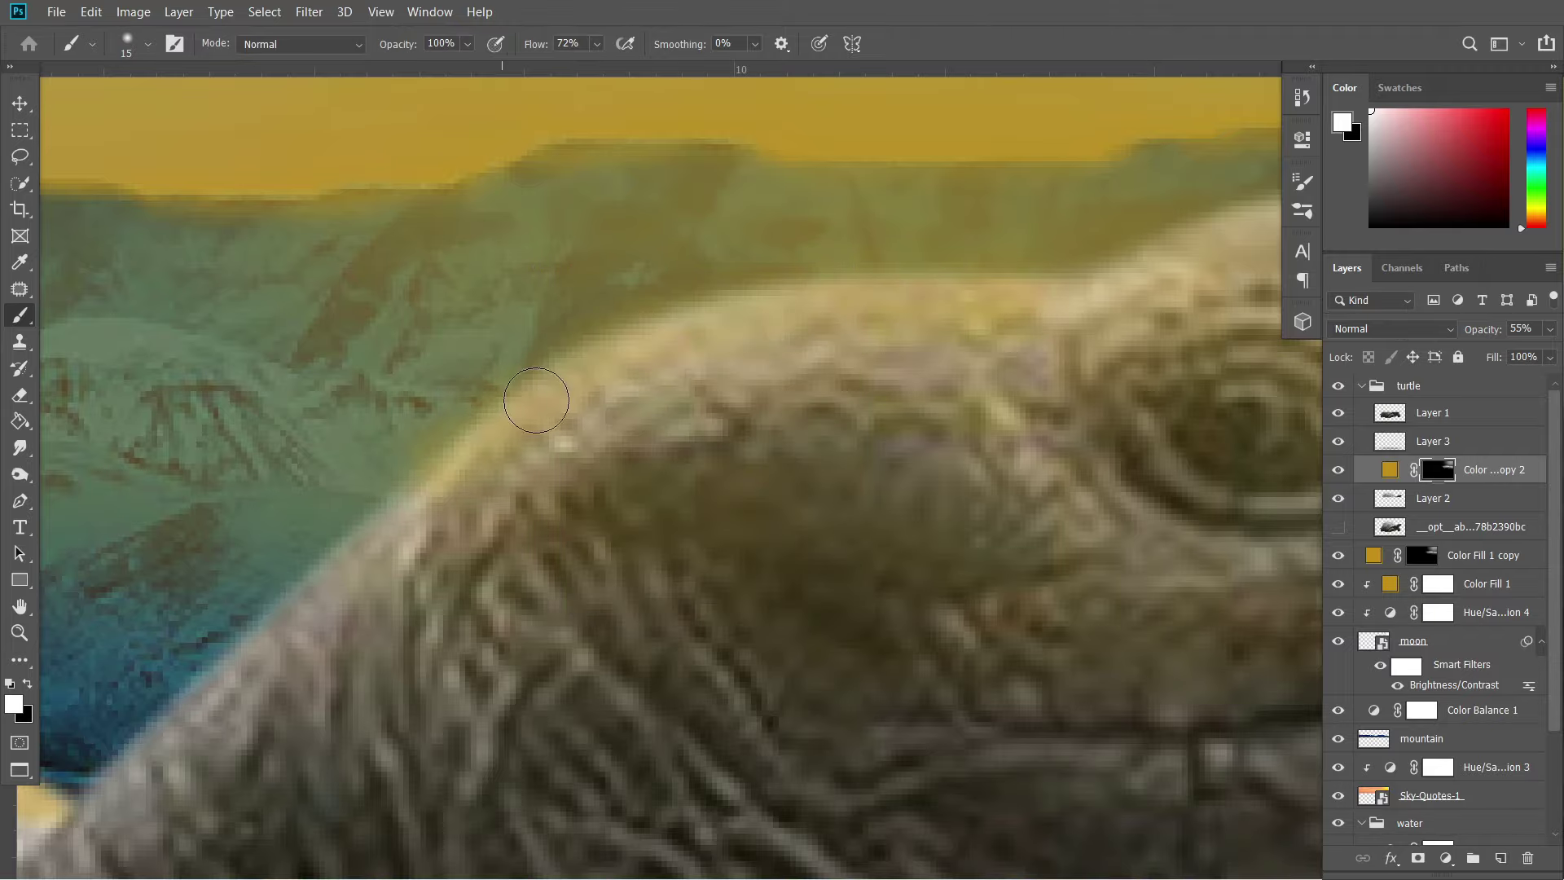
scroll(752, 330, "up", 2)
scroll(752, 330, "down", 3)
scroll(765, 407, "down", 2)
scroll(782, 478, "up", 4)
Paint the golden tint onto the tortoise's shell and head, shrinking the brush for detail.
key("x")
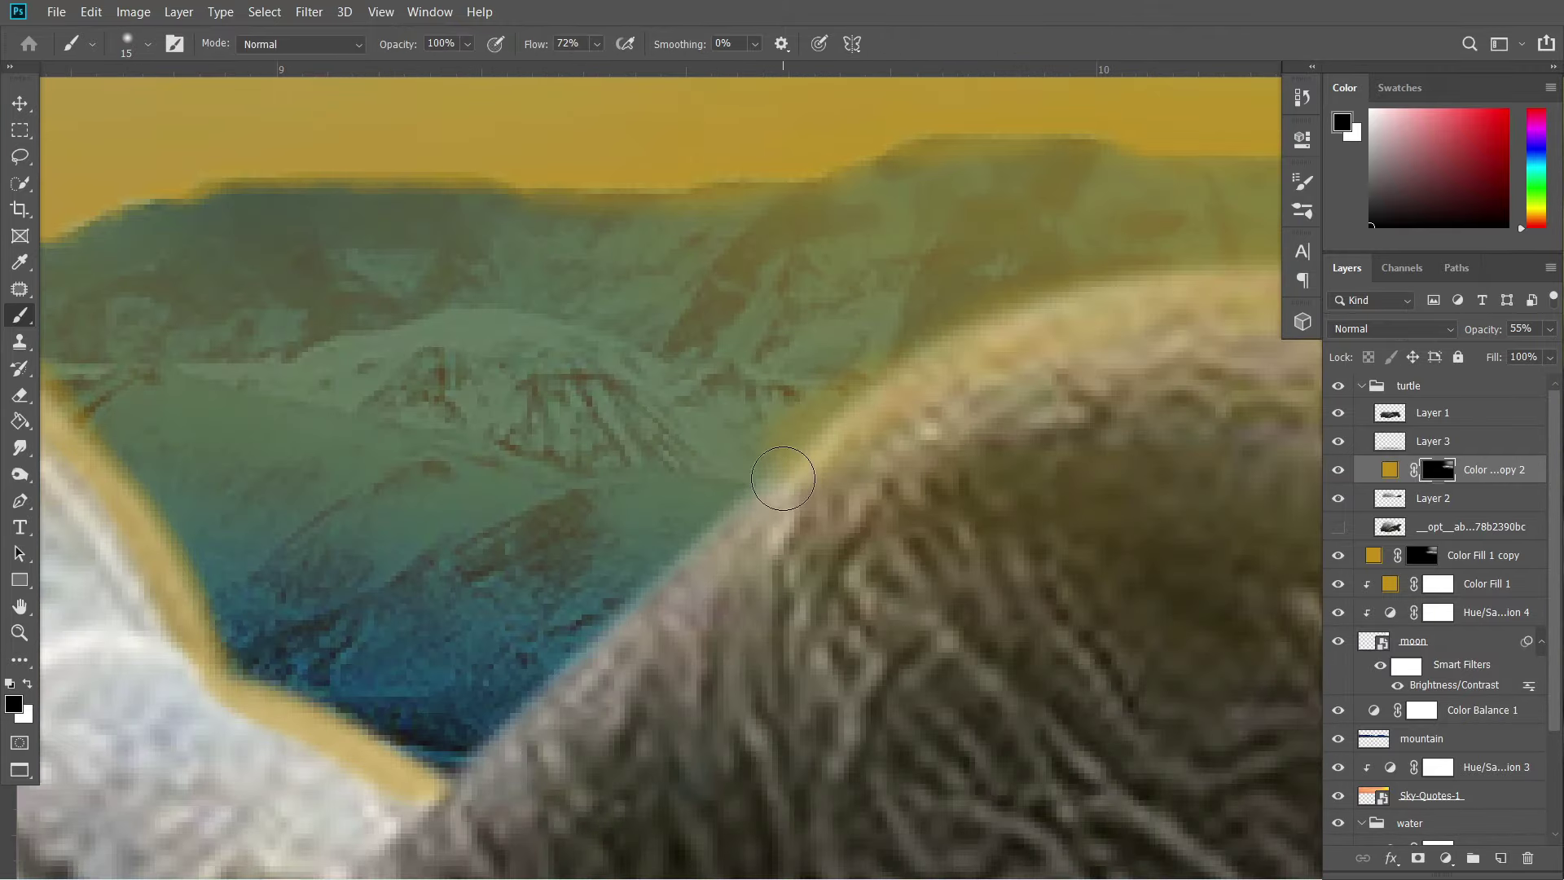
left_click_drag(410, 50, 382, 51)
scroll(903, 507, "down", 3)
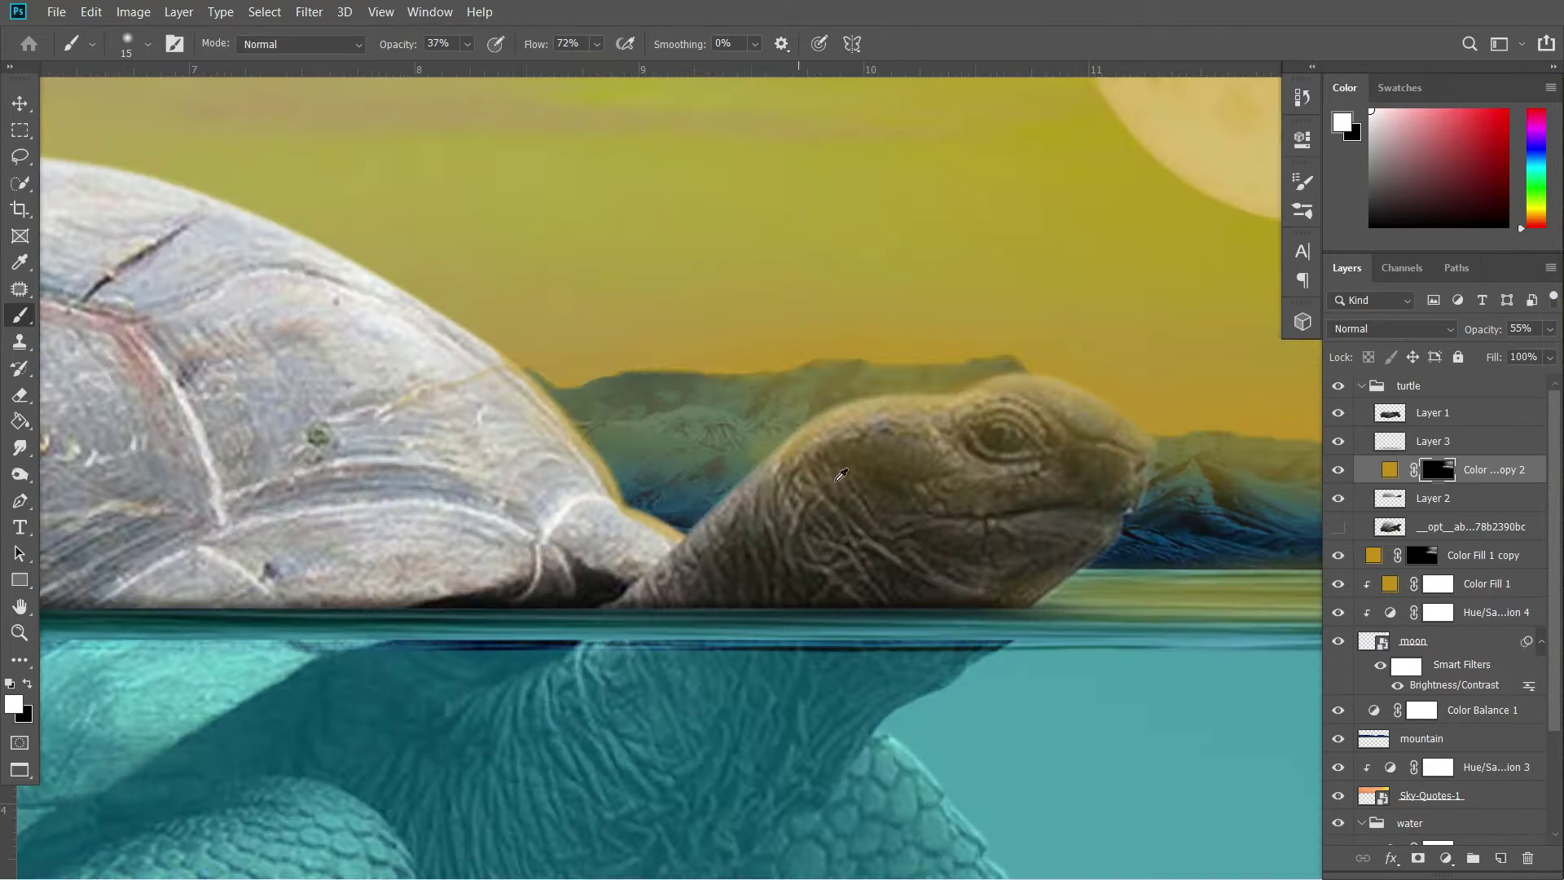
scroll(903, 508, "up", 2)
scroll(851, 552, "down", 3)
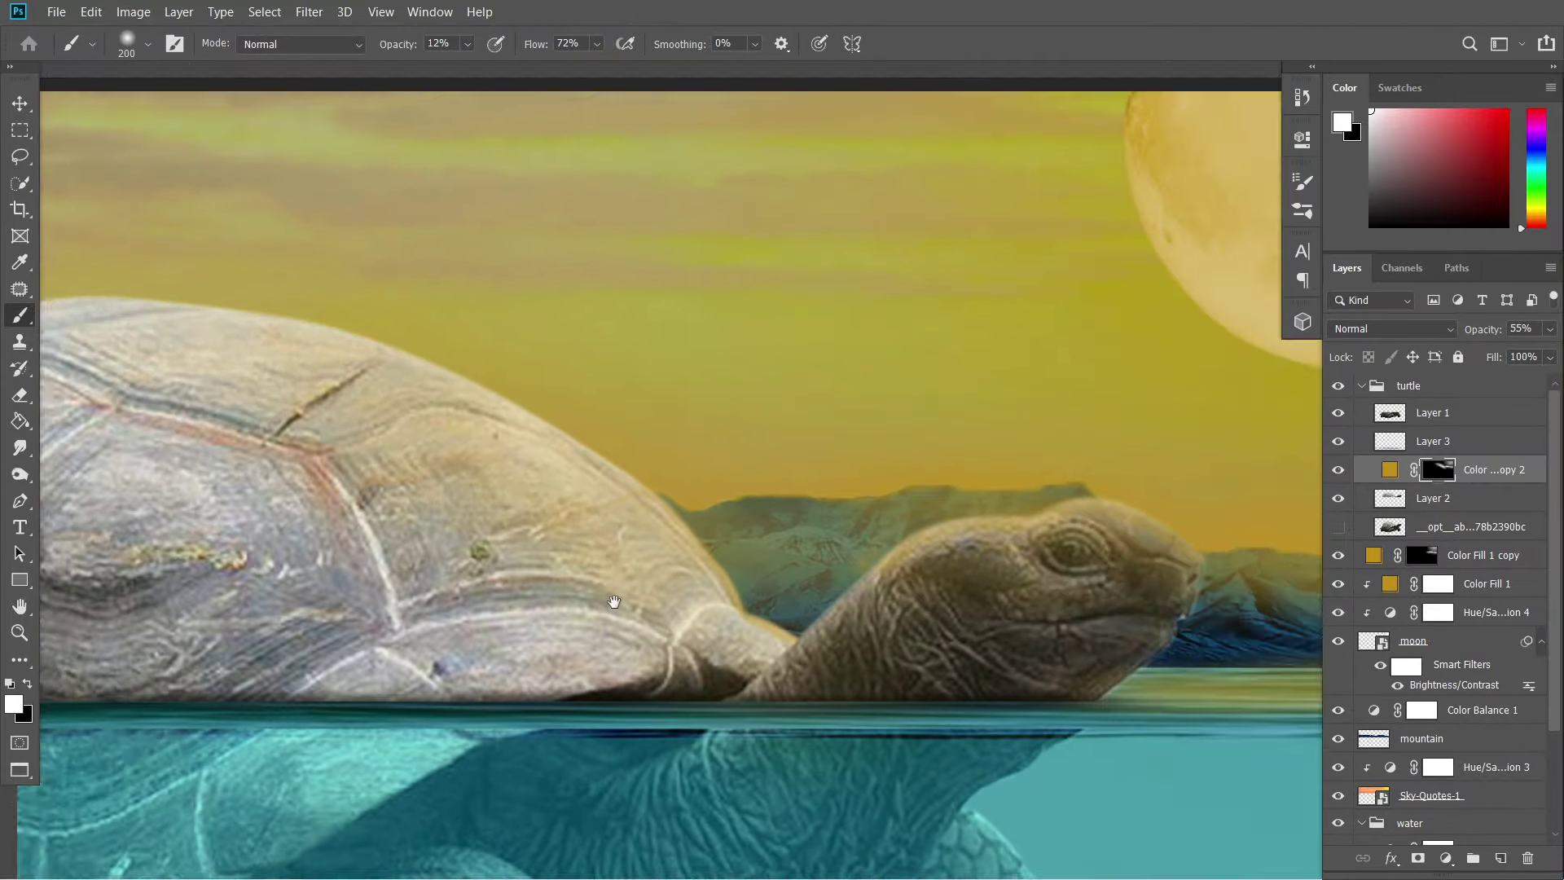
scroll(663, 426, "up", 3)
scroll(949, 487, "down", 2)
scroll(507, 401, "up", 3)
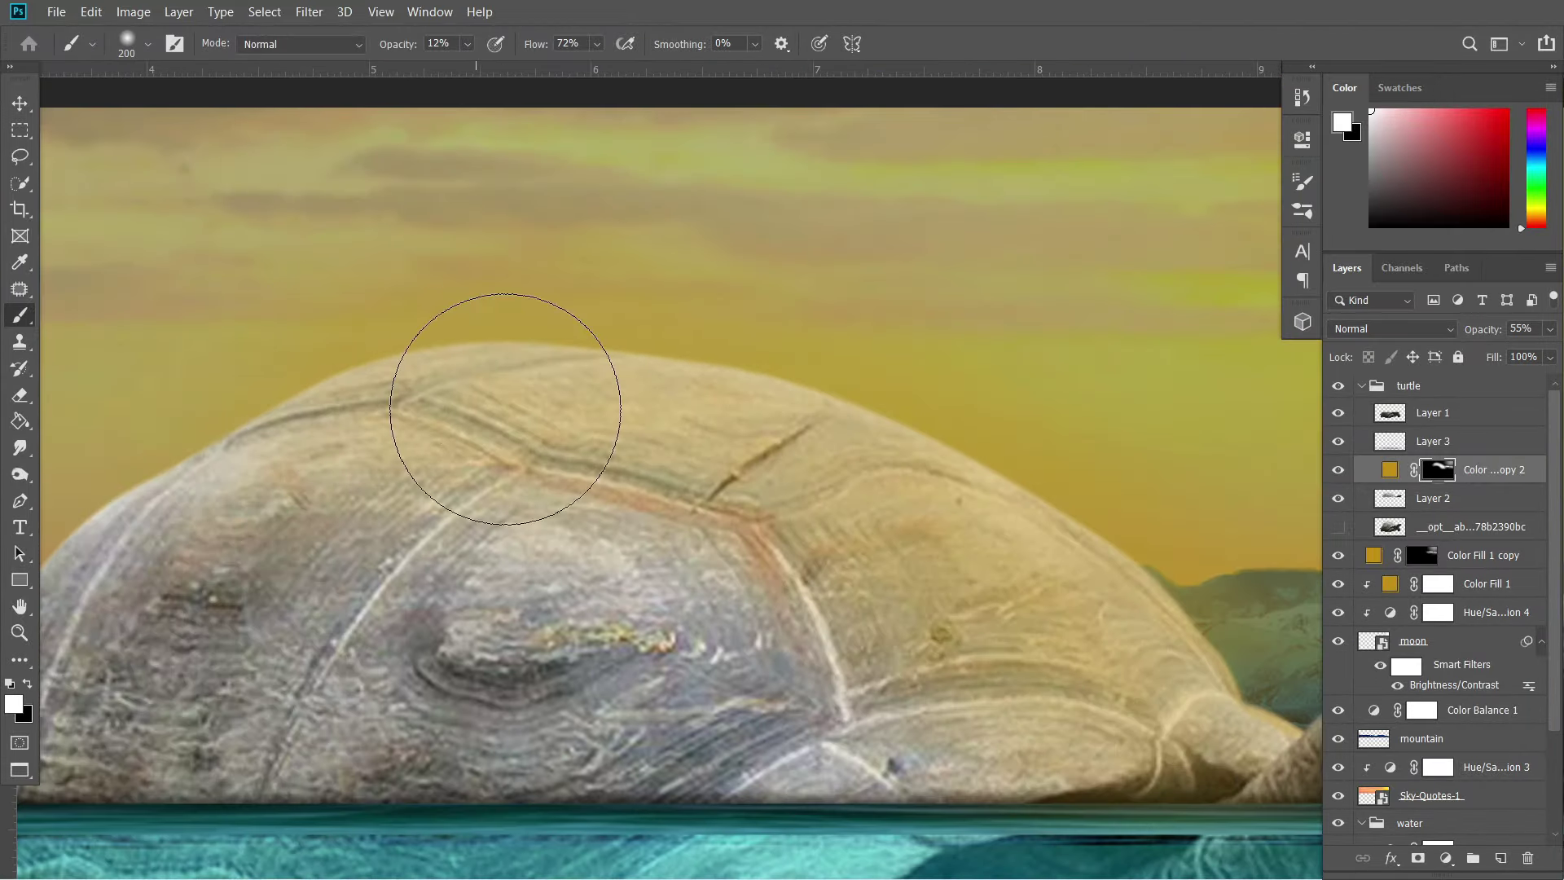
scroll(506, 401, "down", 2)
scroll(489, 202, "up", 2)
key("bracketleft")
key("bracketleft")
key("bracketleft")
scroll(1137, 414, "up", 1)
scroll(1137, 414, "down", 1)
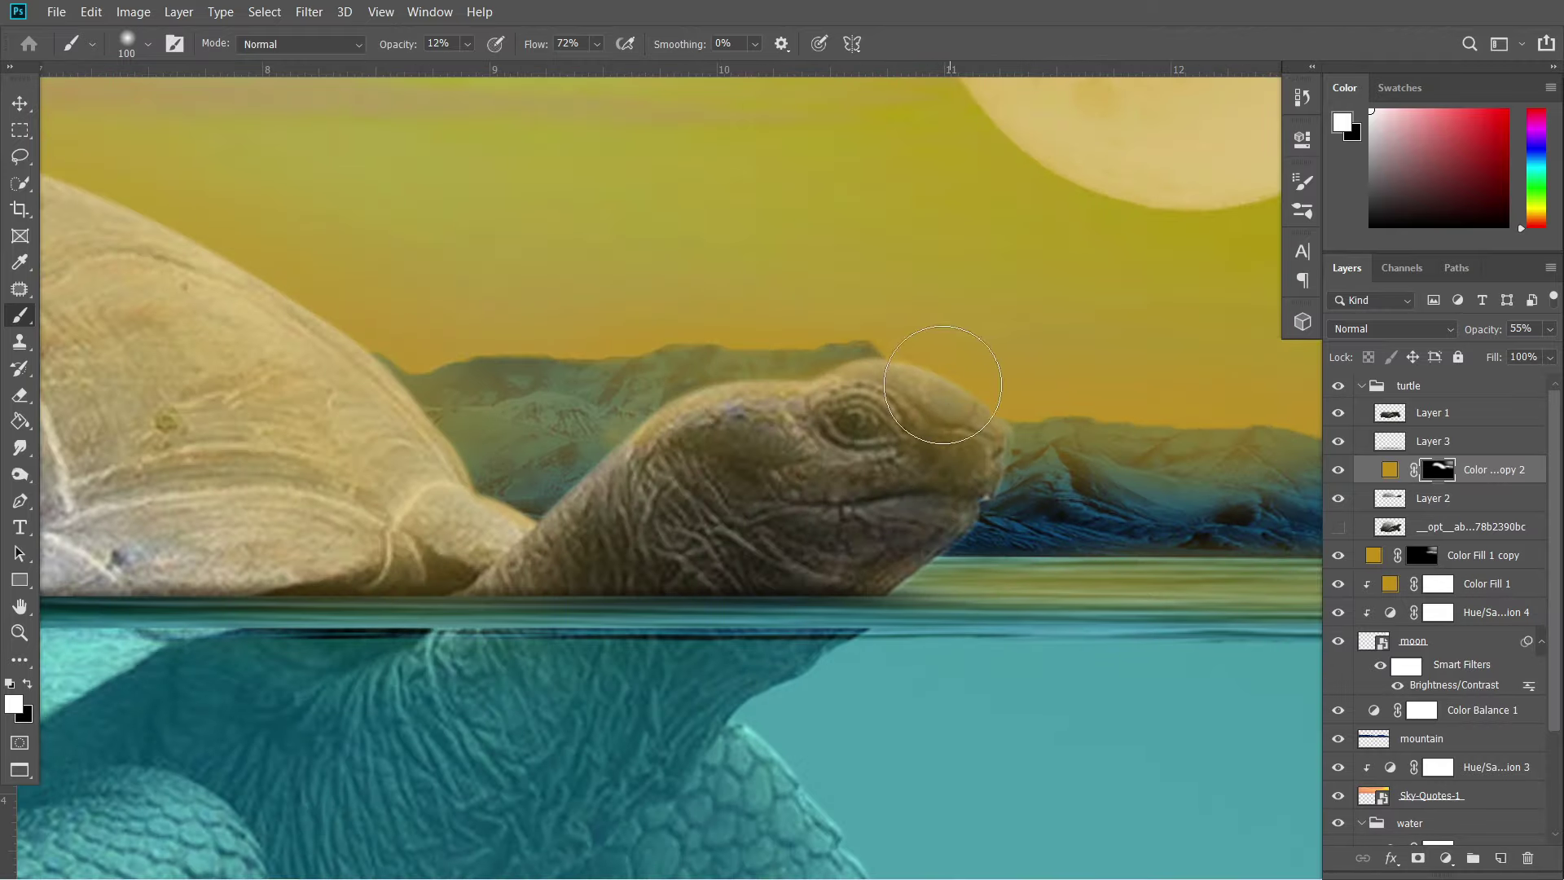
key("0")
scroll(896, 407, "up", 1)
key("bracketleft")
key("bracketleft")
key("bracketleft")
scroll(733, 383, "up", 1)
scroll(632, 353, "up", 1)
key("v")
scroll(633, 353, "down", 5)
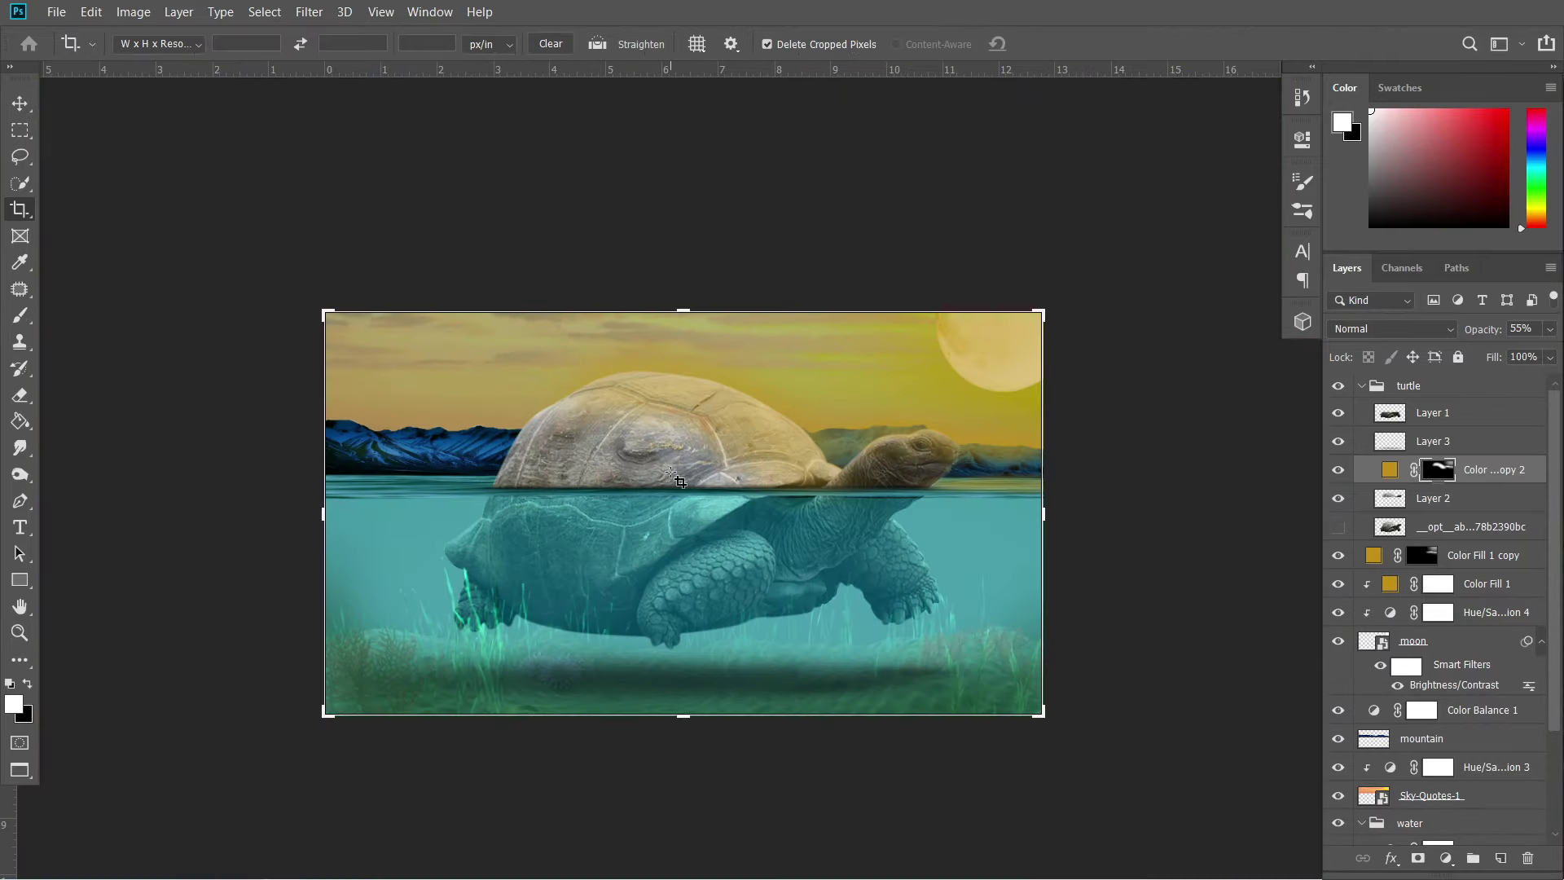
scroll(570, 326, "up", 1)
left_click(56, 11)
key("Escape")
scroll(604, 373, "up", 3)
scroll(604, 373, "down", 1)
left_click(588, 440)
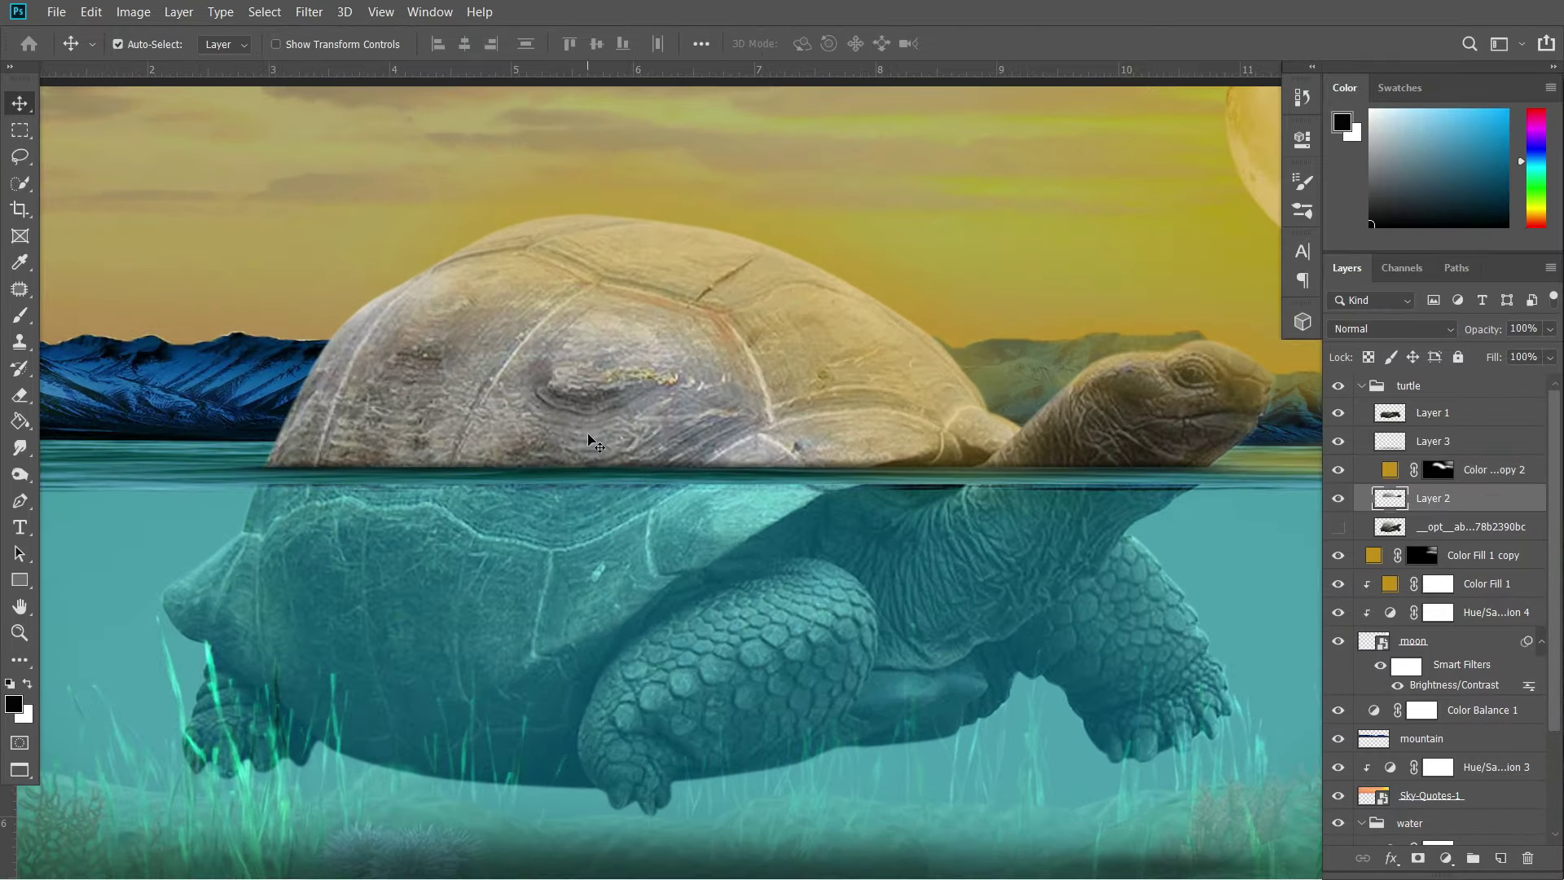
left_click(1423, 866)
key("b")
key("x")
scroll(425, 496, "up", 3)
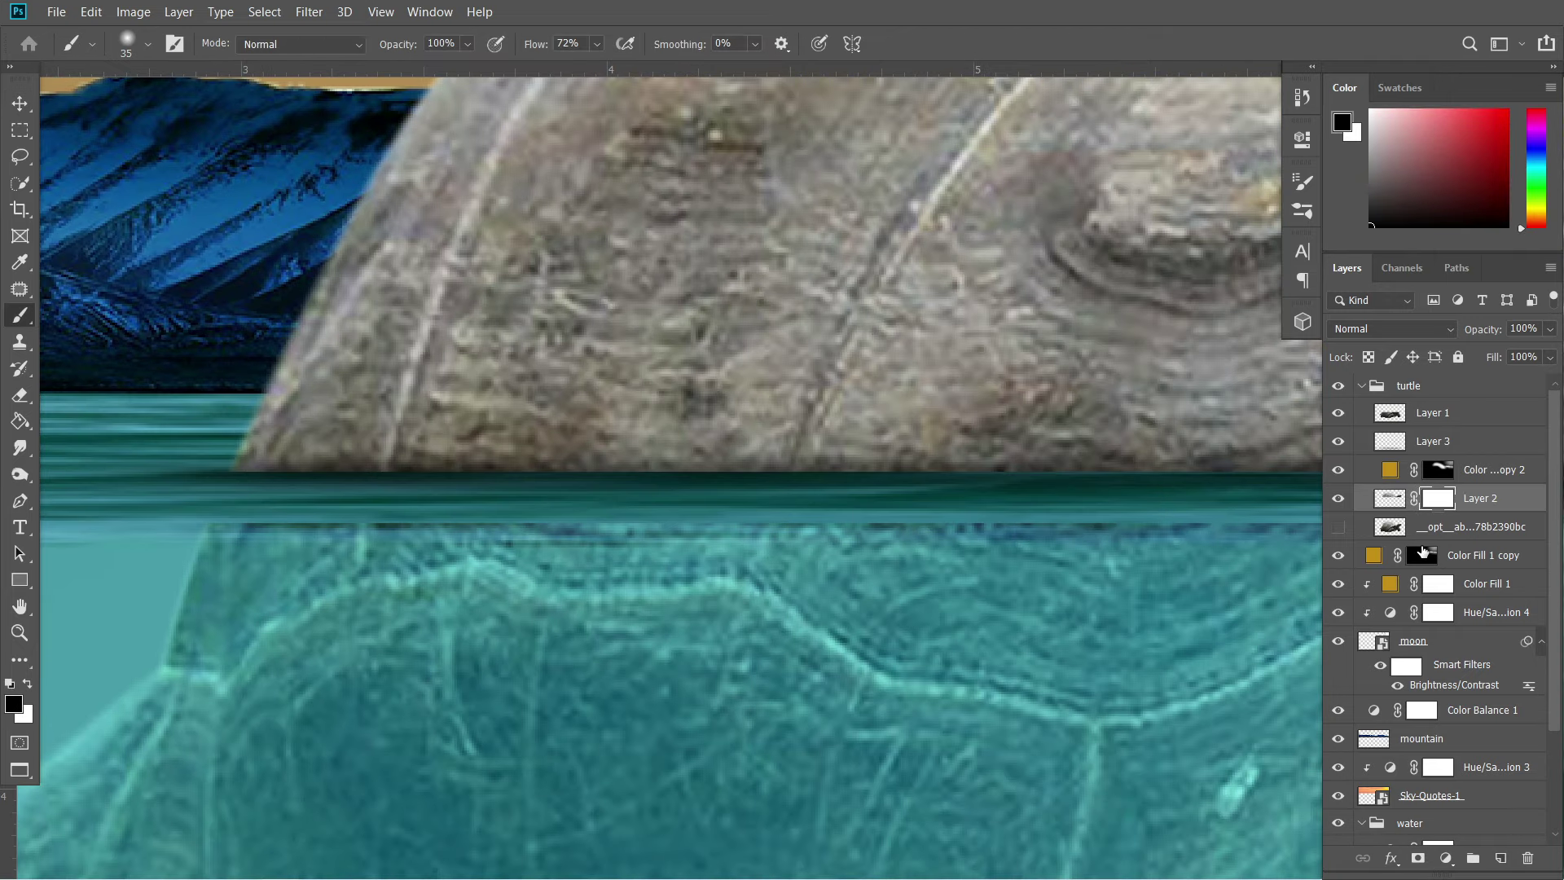
key("ctrl+z")
key("ctrl+shift+alt+n")
key("ctrl+z")
scroll(652, 473, "down", 2)
left_click(1446, 857)
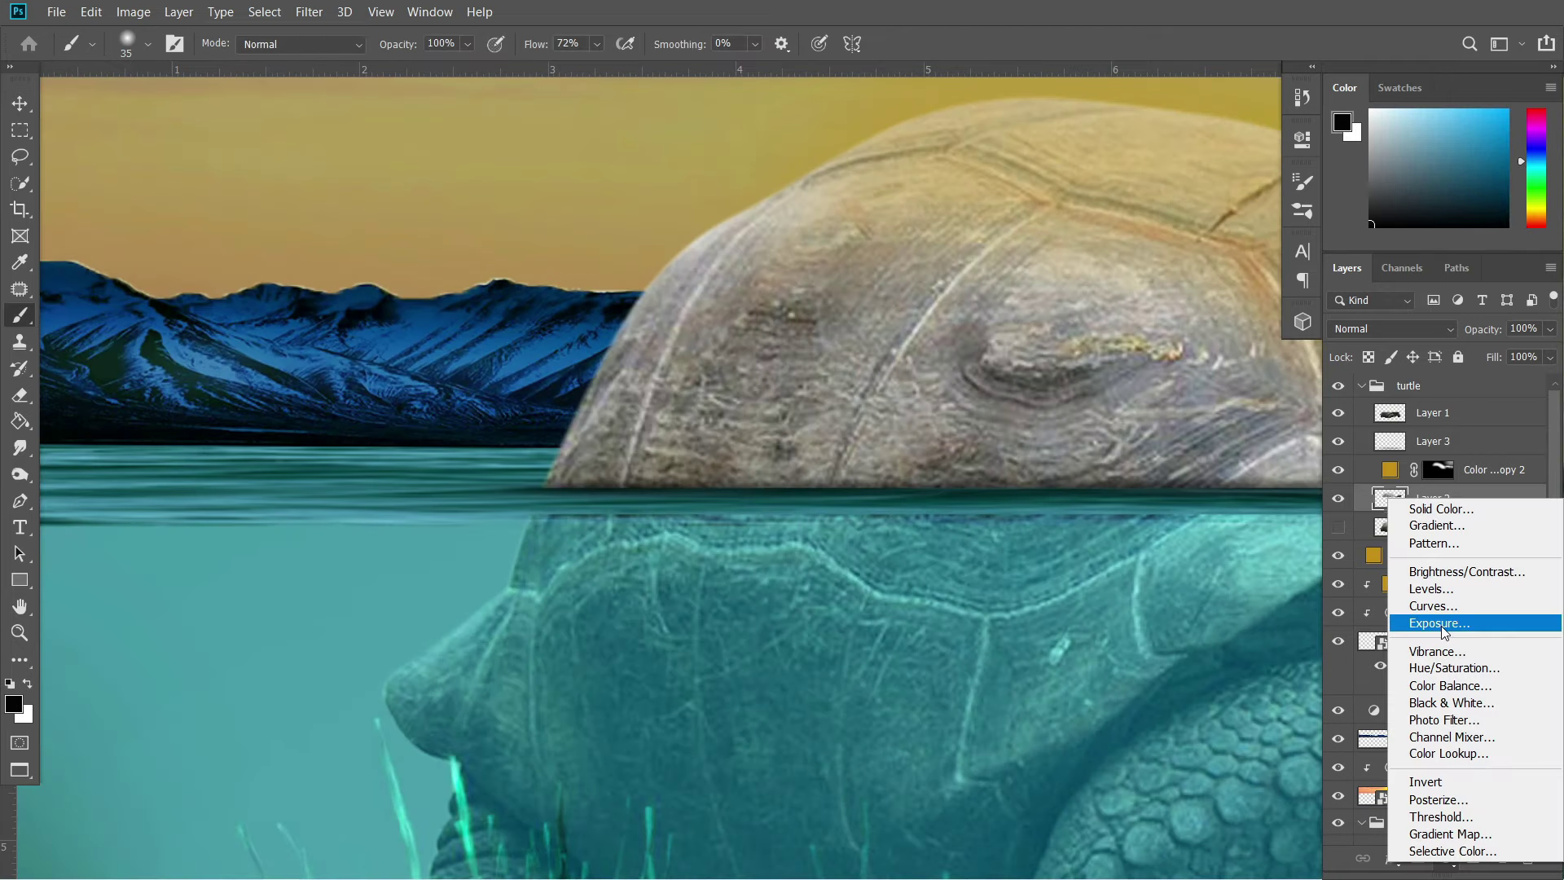
left_click(1431, 618)
left_click_drag(1128, 247, 1072, 246)
left_click(1244, 136)
key("ctrl+0")
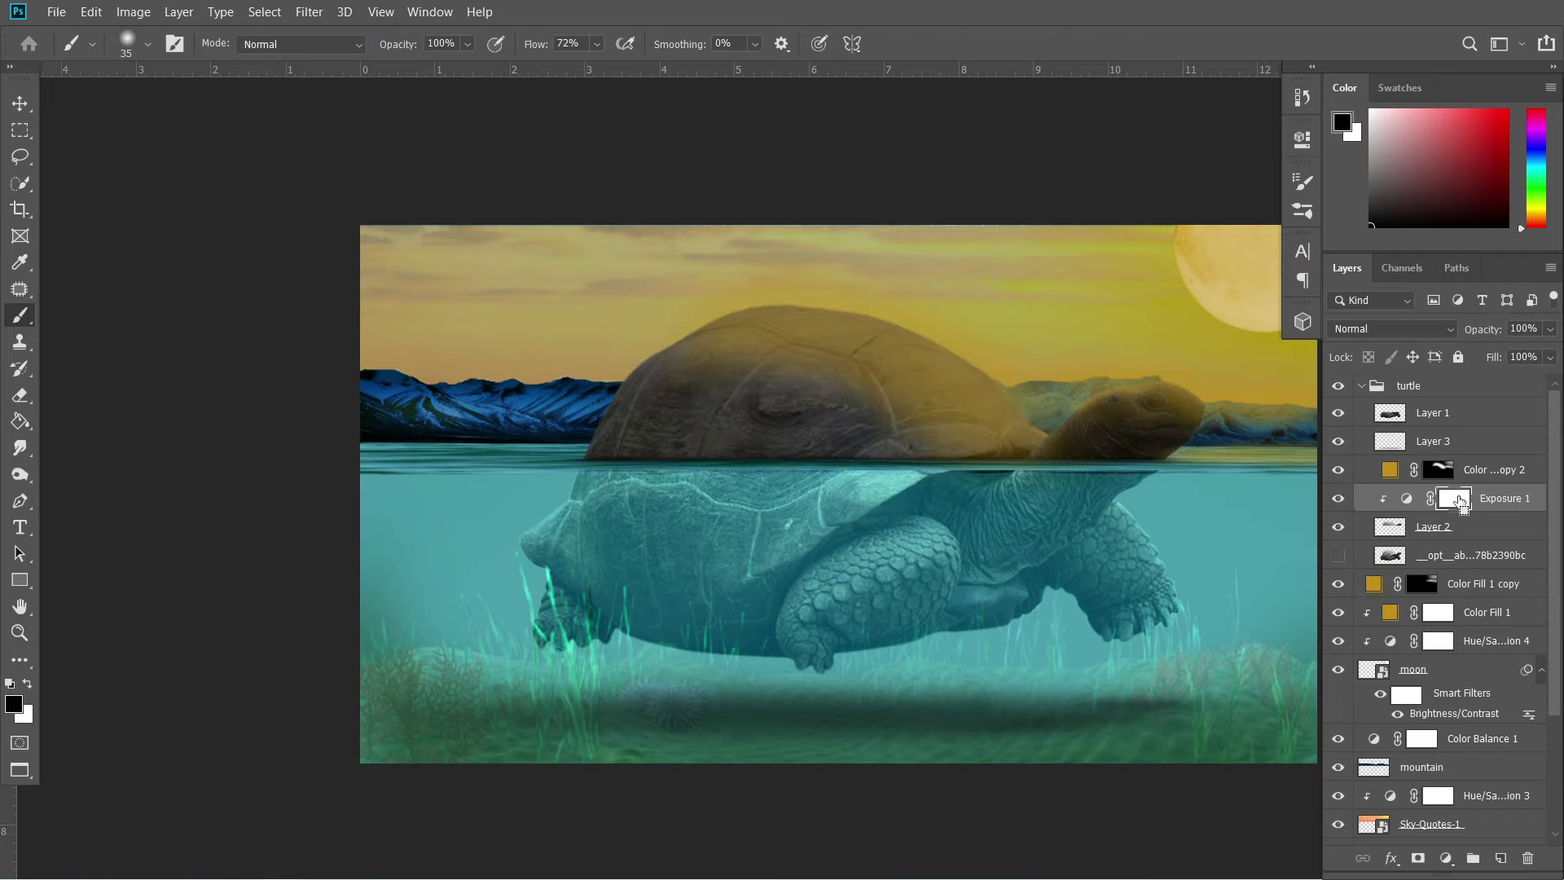
key("Delete")
left_click(1445, 858)
left_click(1438, 628)
left_click_drag(1127, 247, 1078, 242)
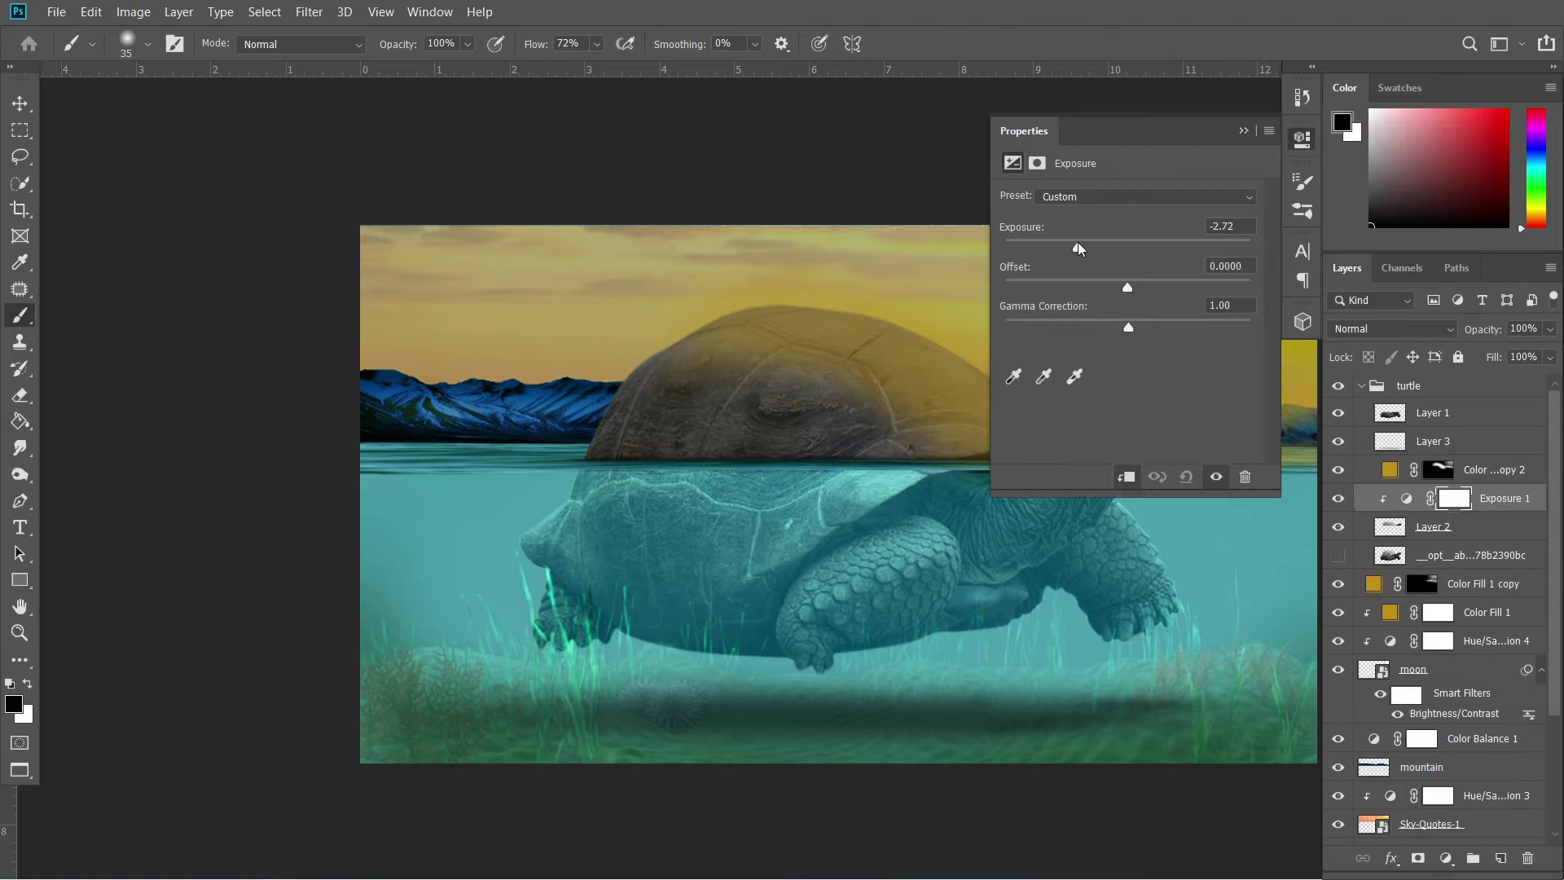
left_click(1263, 130)
left_click(1454, 499, "ctrl")
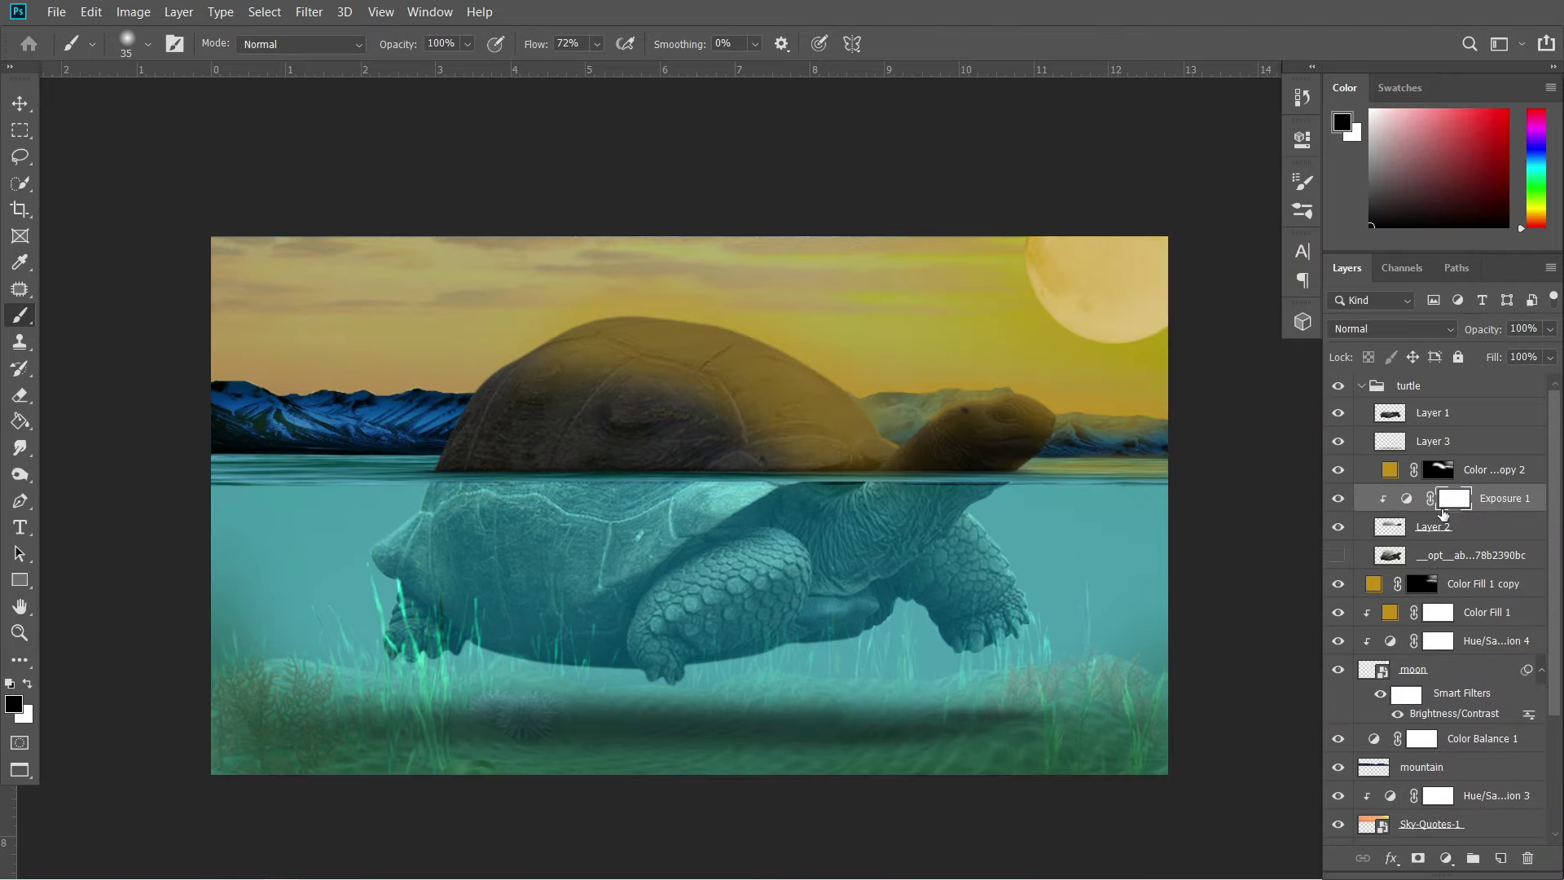
right_click(1454, 498)
key("Escape")
key("ctrl+alt+i")
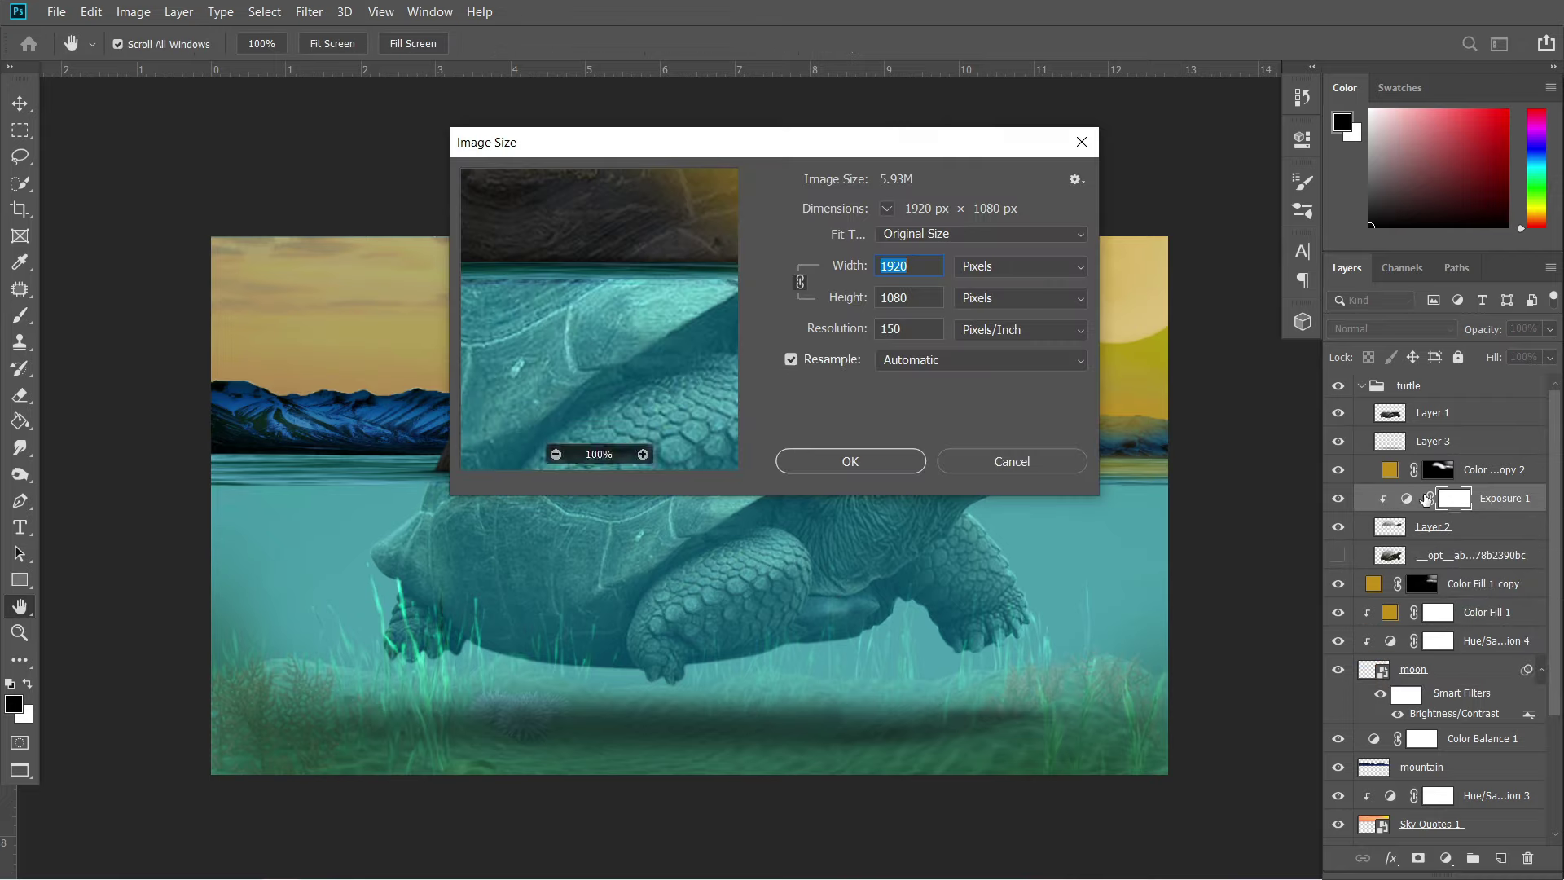
key("Escape")
left_click(1454, 499, "alt")
key("Delete")
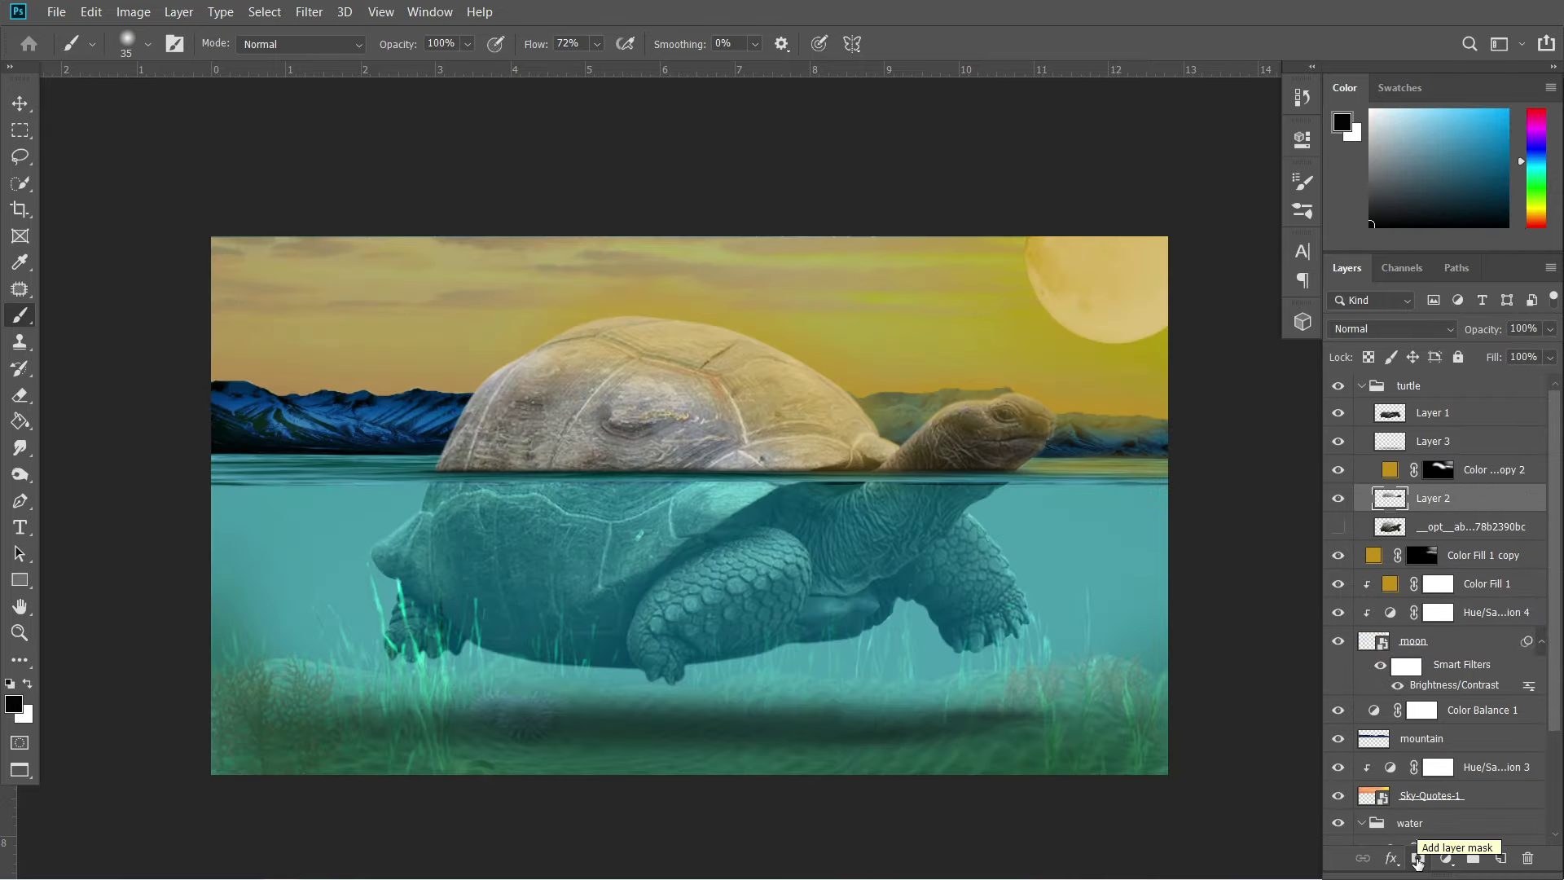
Add an Exposure adjustment clipped to Layer 2, set to -3.44.
left_click(1446, 858)
left_click(1433, 608)
left_click_drag(1128, 247, 1065, 244)
left_click(1127, 477)
left_click(1144, 196)
left_click(1104, 334)
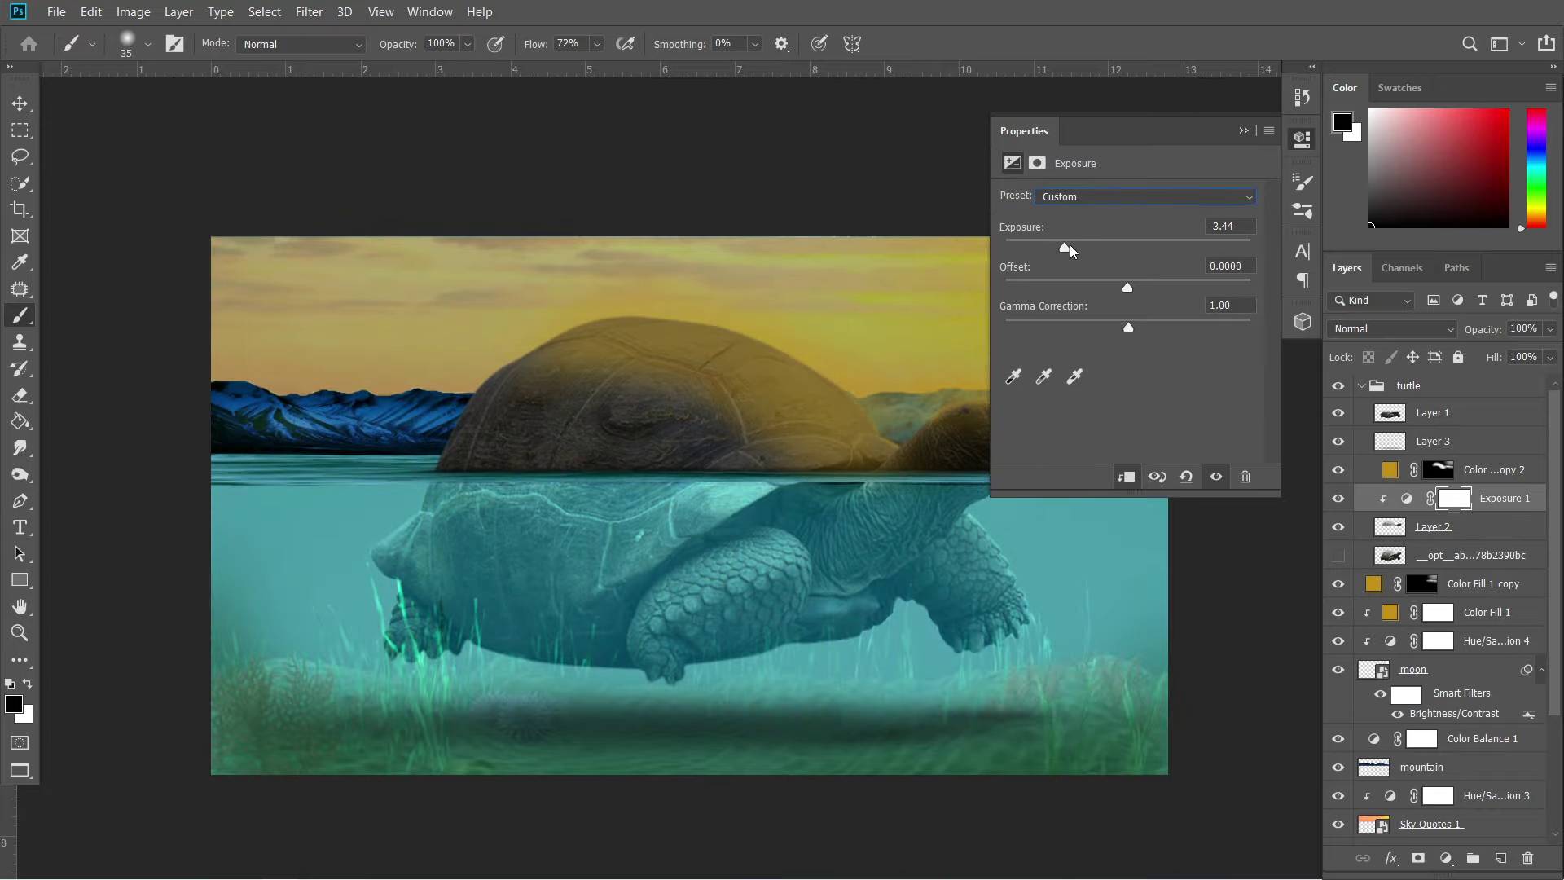
Invert the Exposure mask and paint white over the shell's shadowed left side.
left_click(1439, 499)
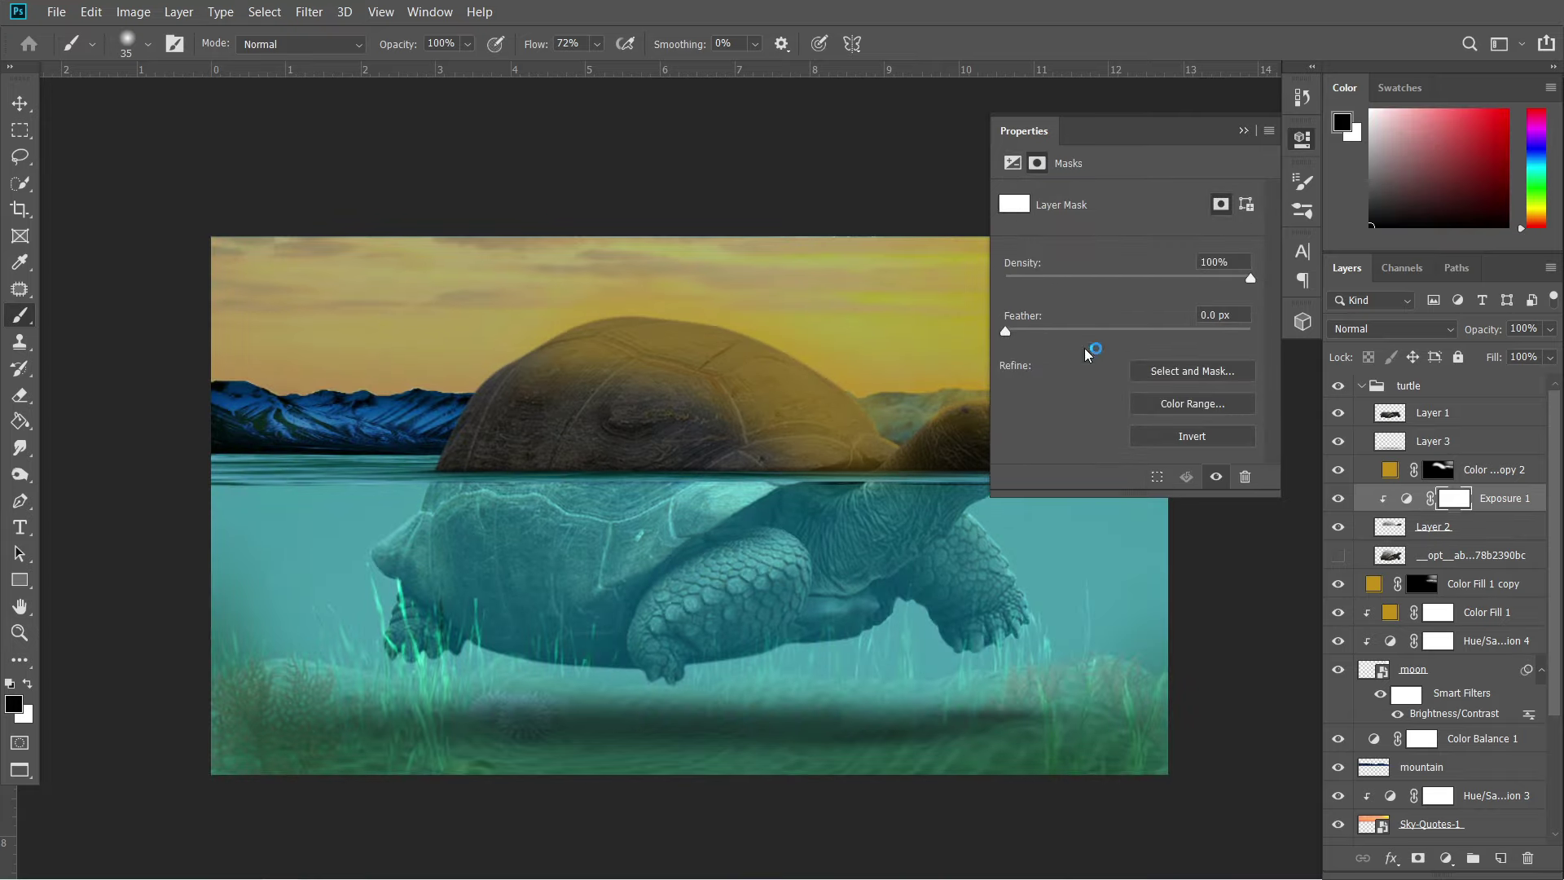
key("ctrl+i")
key("ctrl+plus")
key("x")
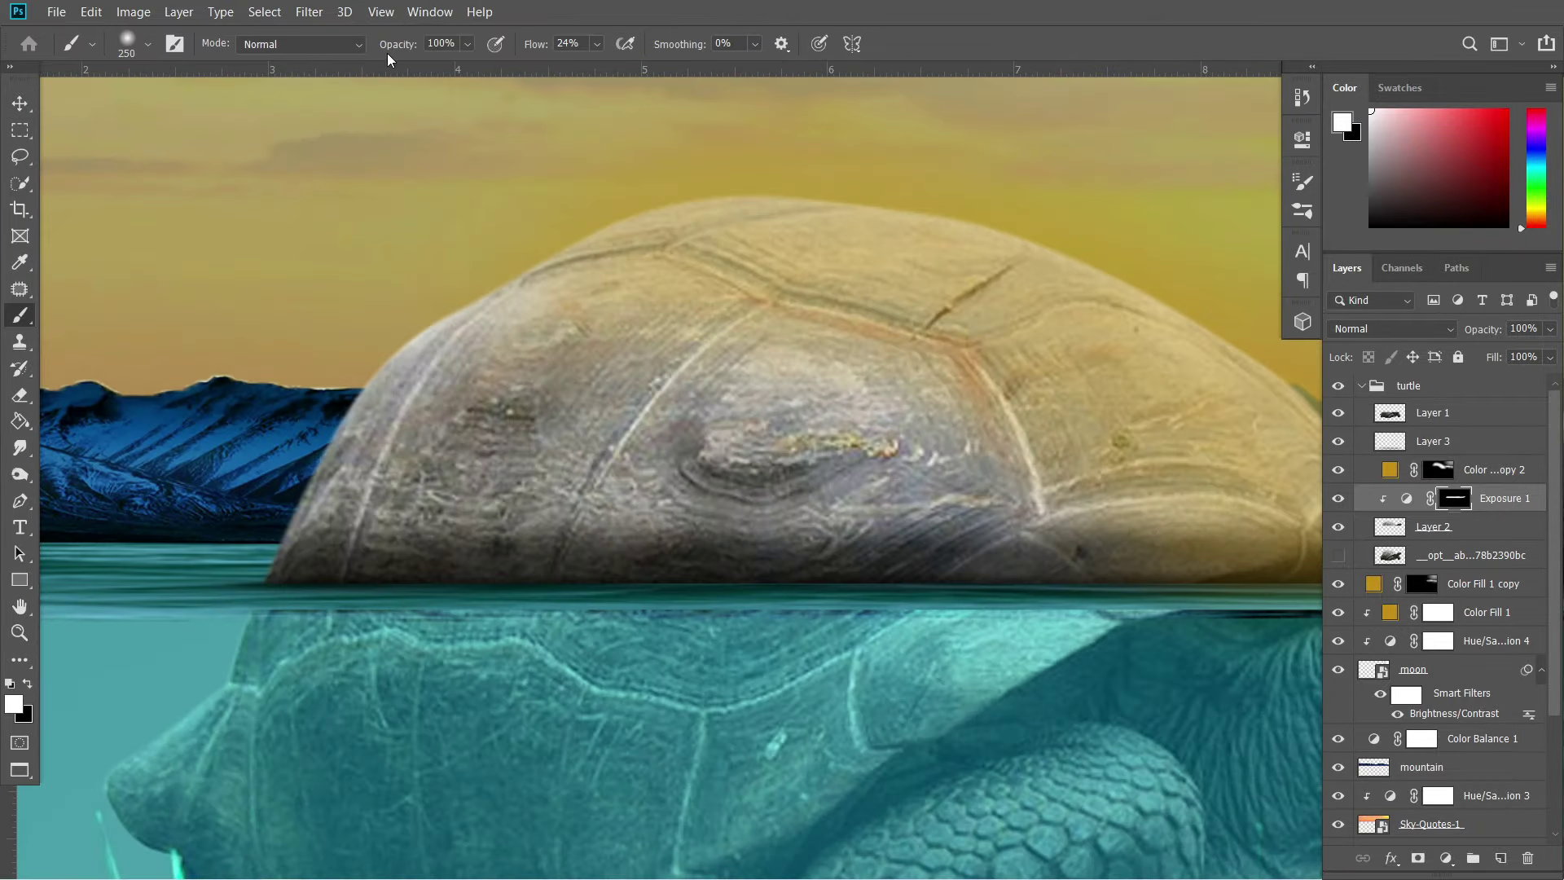
left_click_drag(761, 450, 273, 515)
key("ctrl+minus")
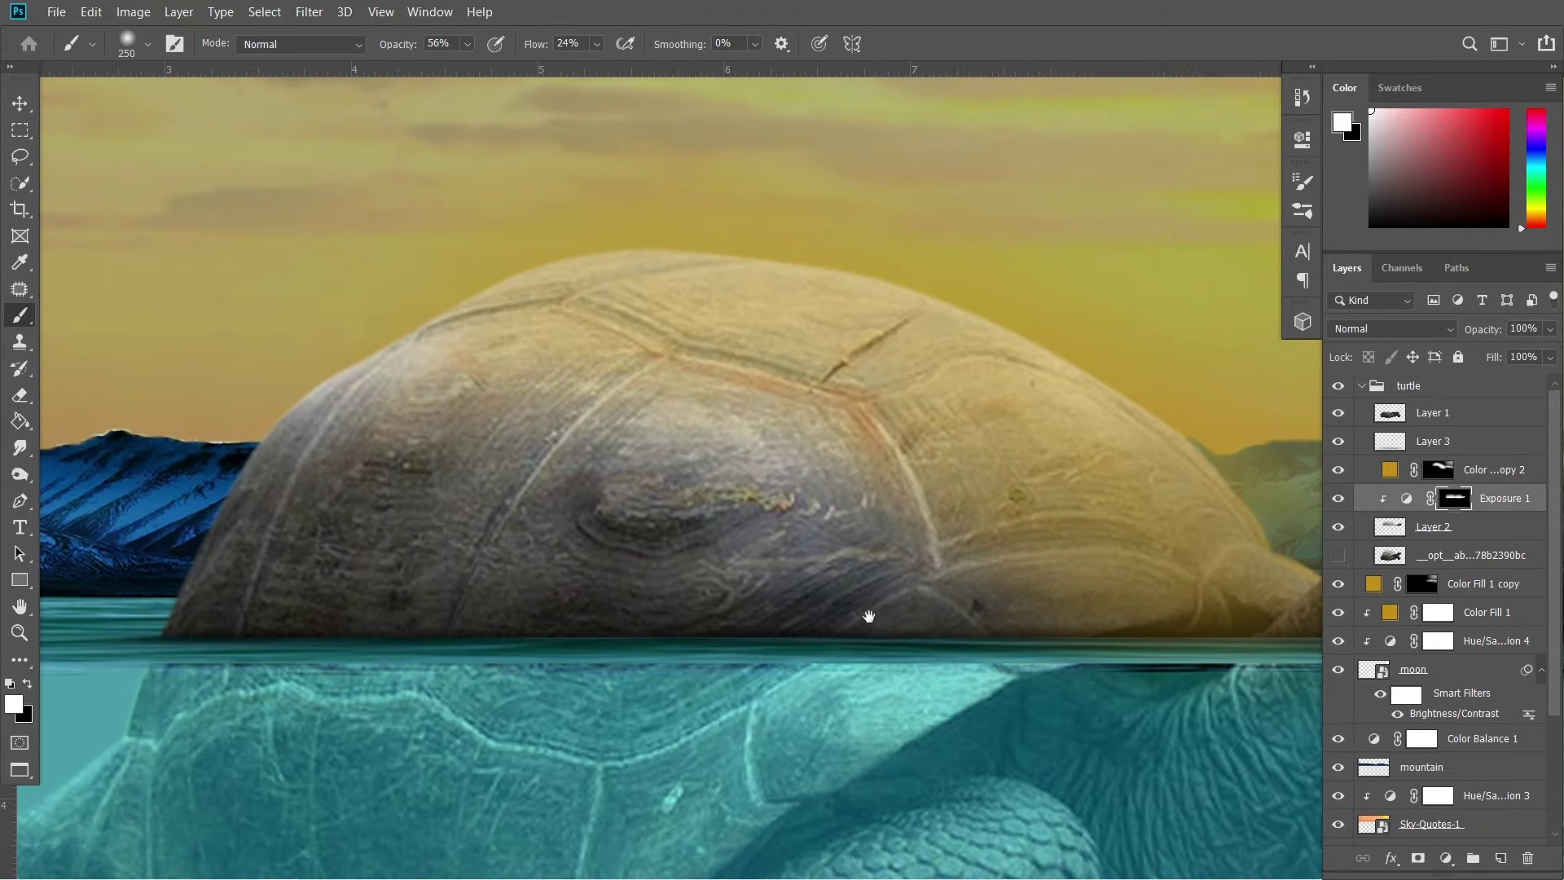
Reset default colours and reselect the colour fill copy and Exposure 1 layers.
key("v")
key("d")
left_click(1389, 469)
key("b")
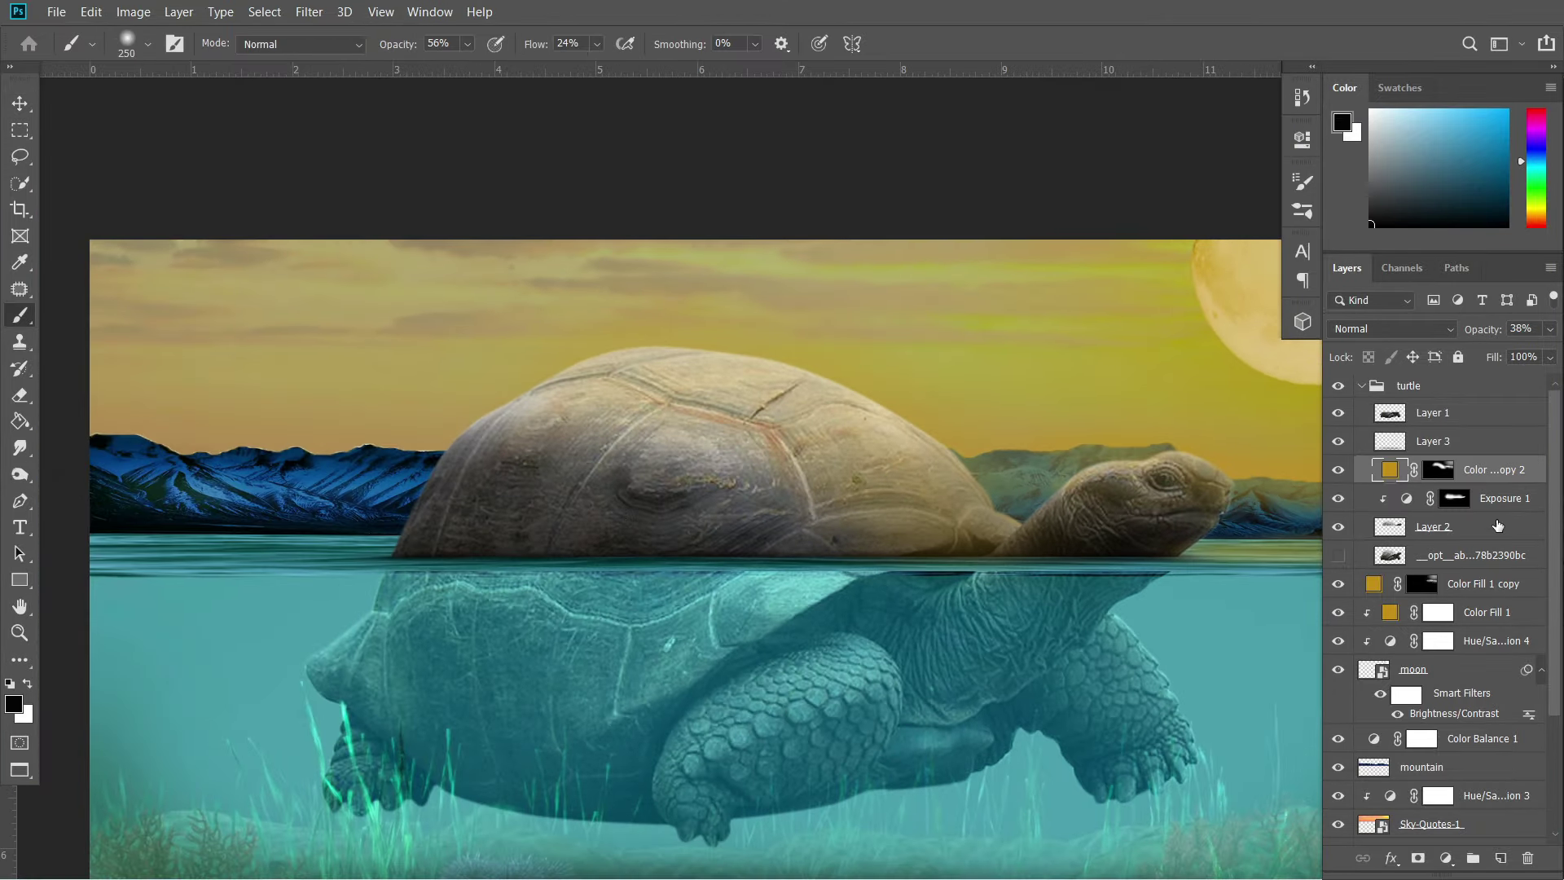
left_click(1455, 498)
key("x")
key("v")
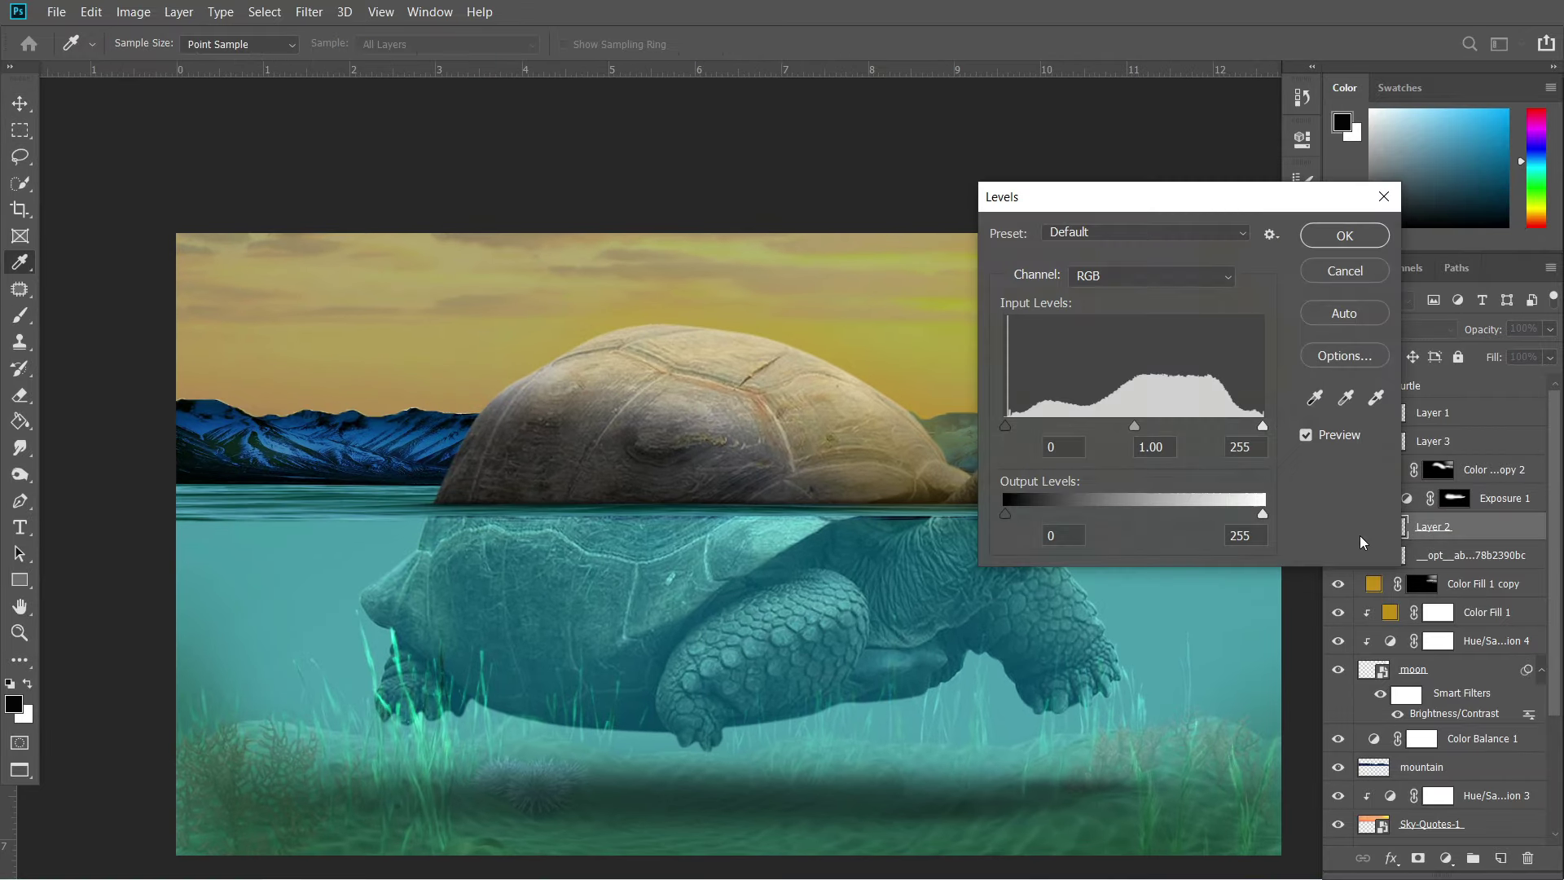
Set Layer 2's Levels midtones to 0.64 to darken the tortoise.
left_click_drag(1134, 425, 1170, 425)
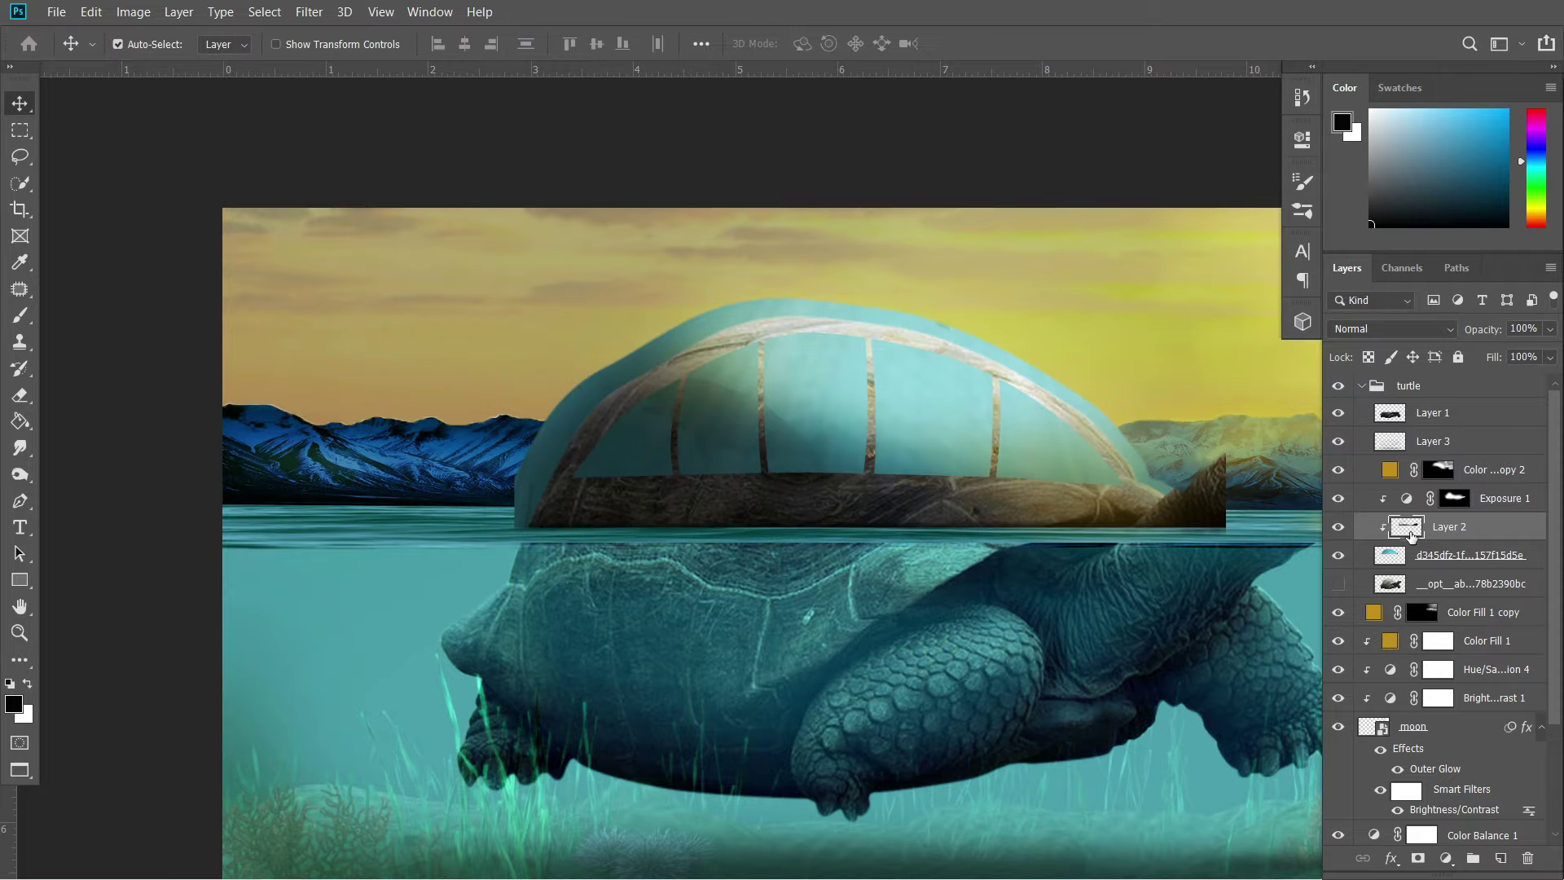
Move the blue glass layer (Layer 2) to the top of the group.
left_click(1449, 526)
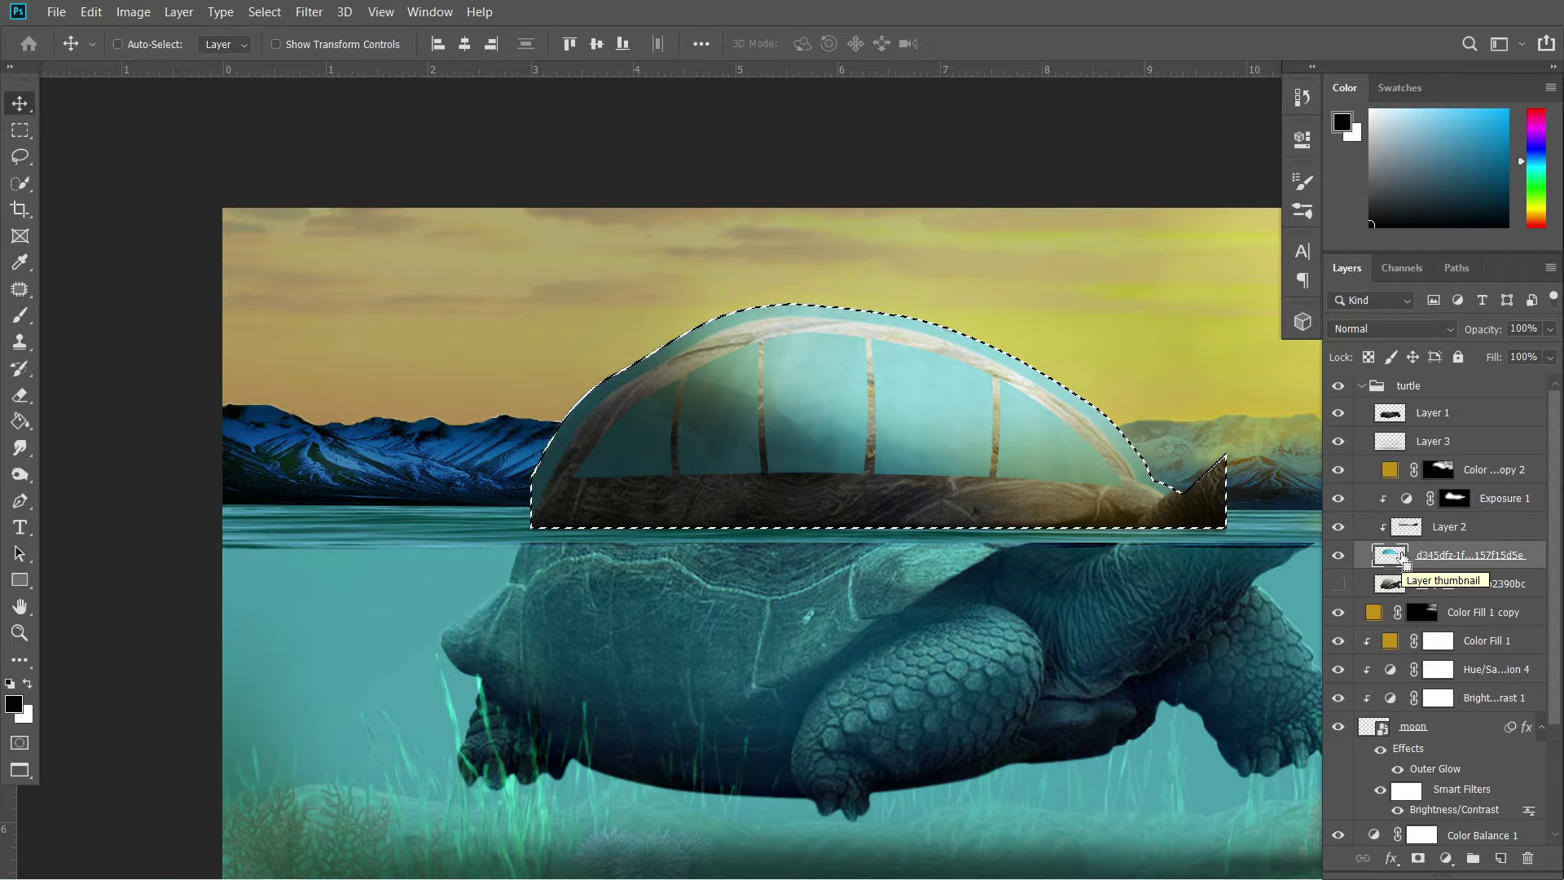
left_click(1406, 526, "ctrl")
key("ctrl+d")
left_click_drag(1401, 551, 1364, 407)
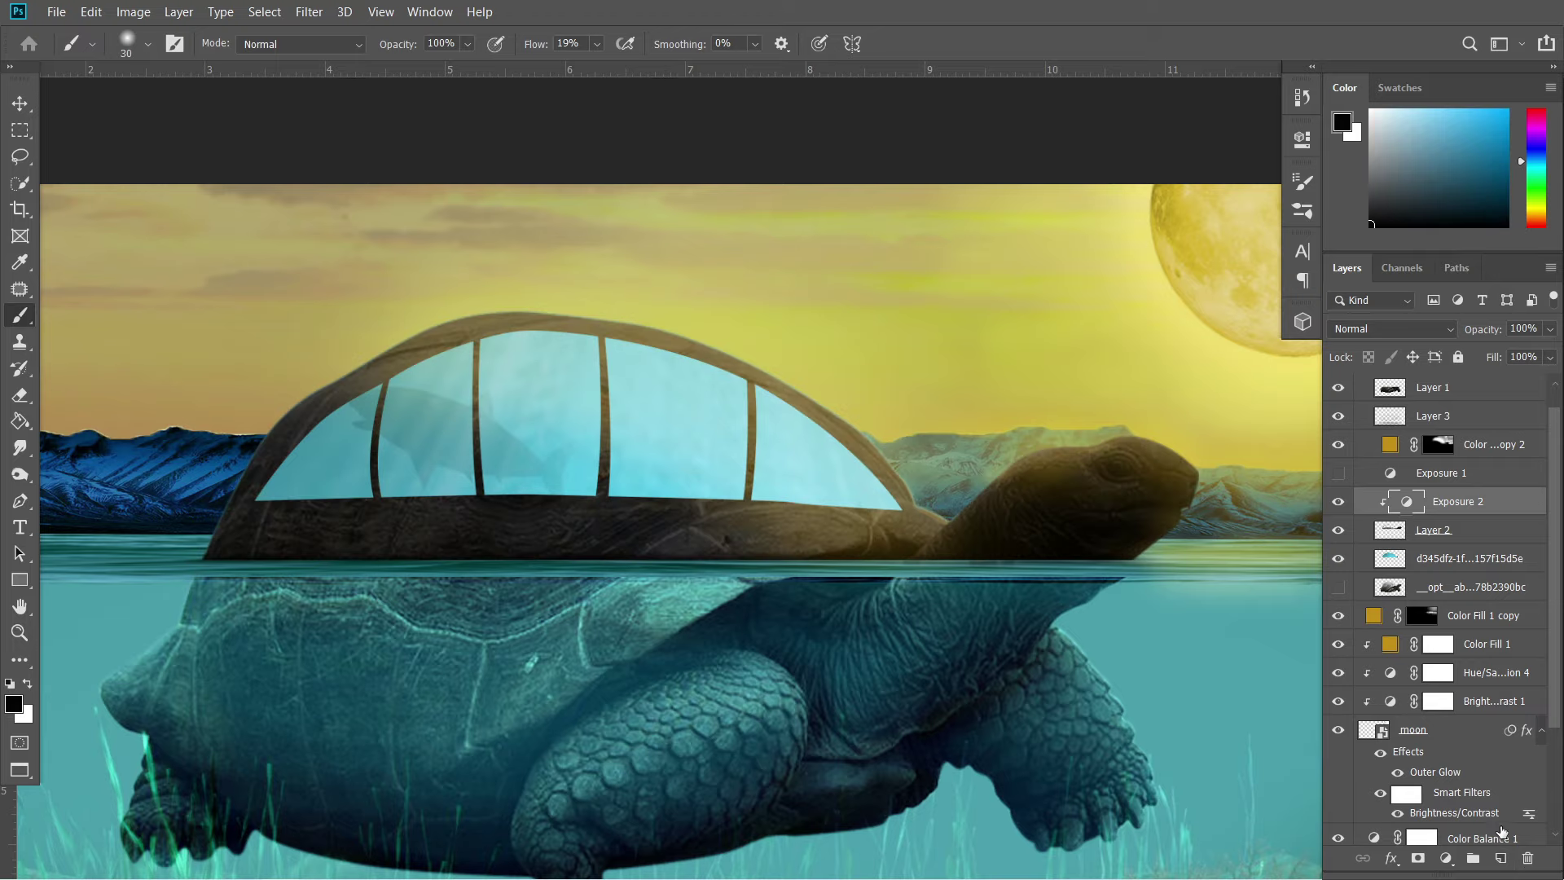
Clip a darkening Exposure adjustment to Layer 2 and invert its mask to hide it.
key("ctrl+alt+g")
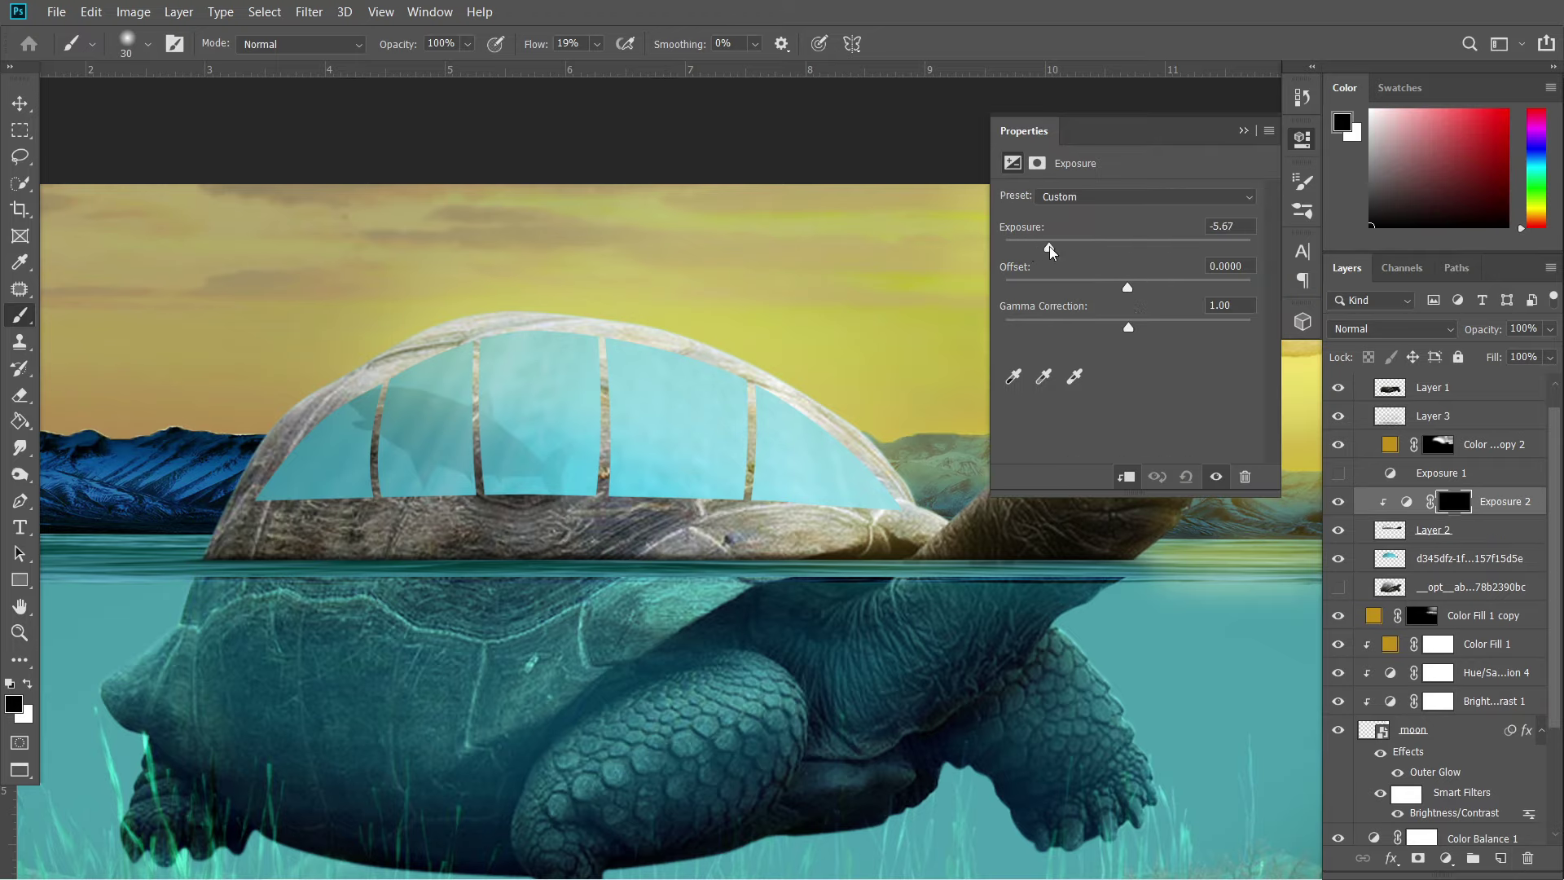
left_click_drag(1127, 247, 1073, 247)
left_click(1037, 163)
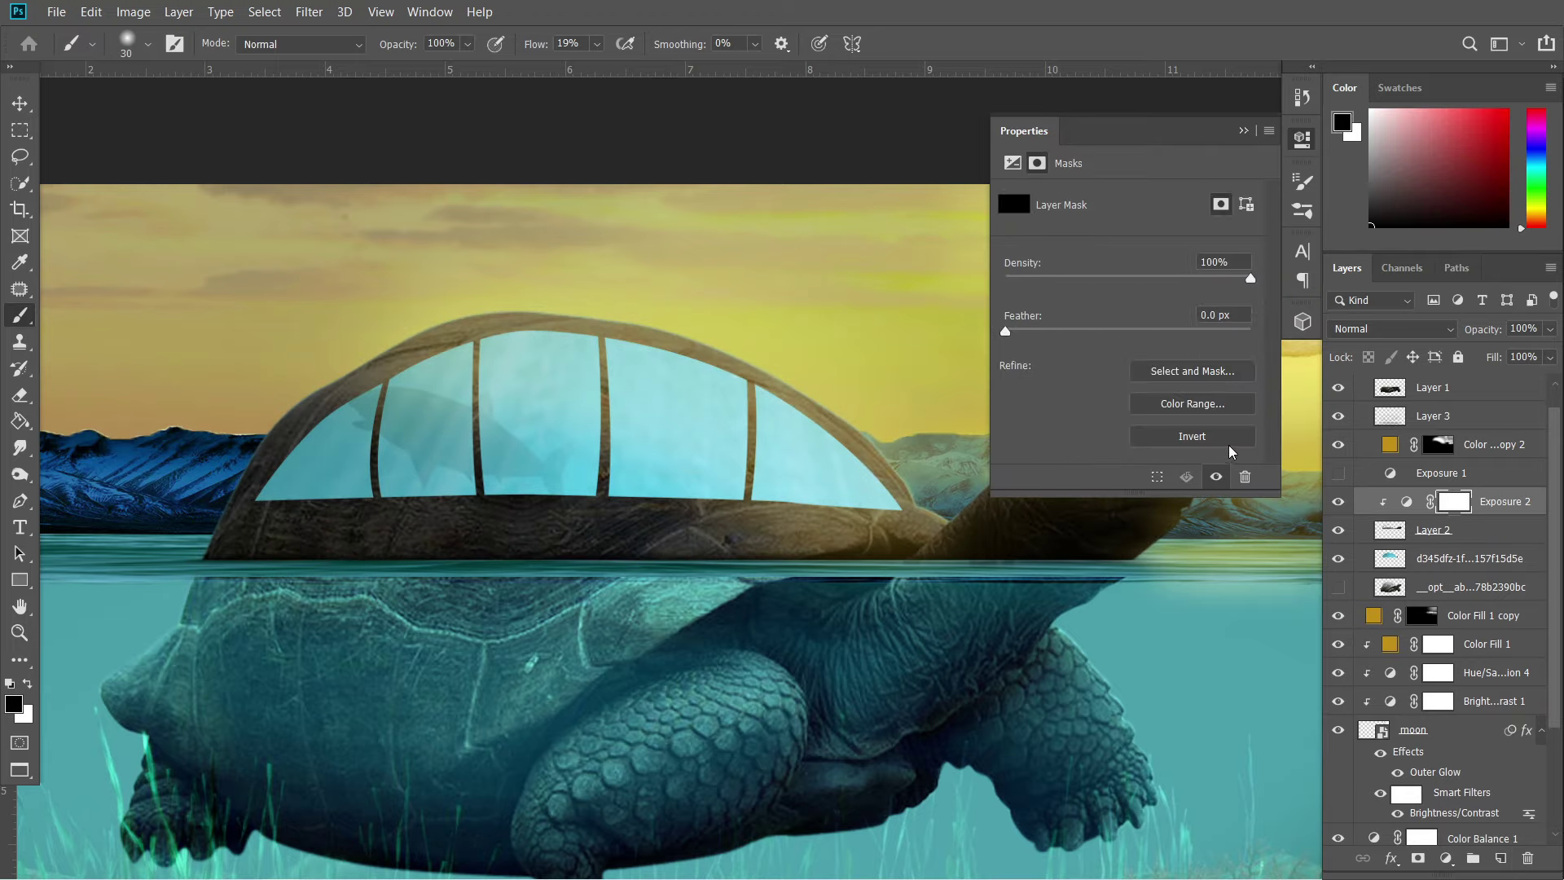
key("ctrl+i")
Paint white darkening onto the first dome frame bars with a smaller brush.
scroll(288, 407, "up", 3)
key("x")
scroll(288, 407, "up", 3)
left_click_drag(371, 514, 595, 570)
scroll(391, 505, "up", 3)
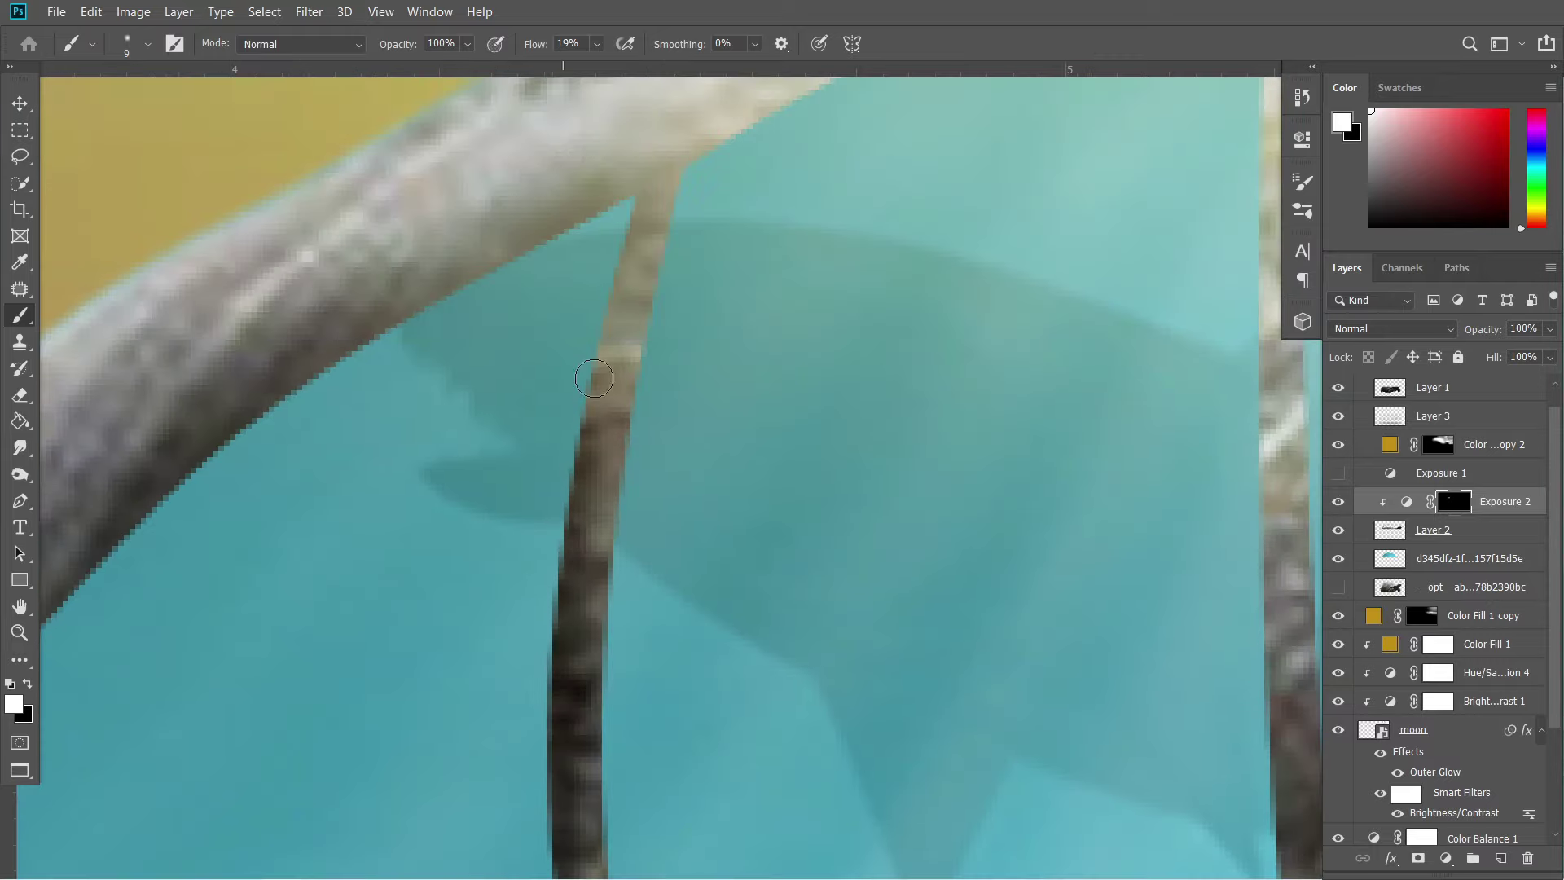
key("bracketleft")
key("bracketleft")
key("bracketleft")
Continue brushing the darkening along the remaining frame bars and struts.
left_click_drag(401, 491, 338, 662)
scroll(547, 498, "down", 2)
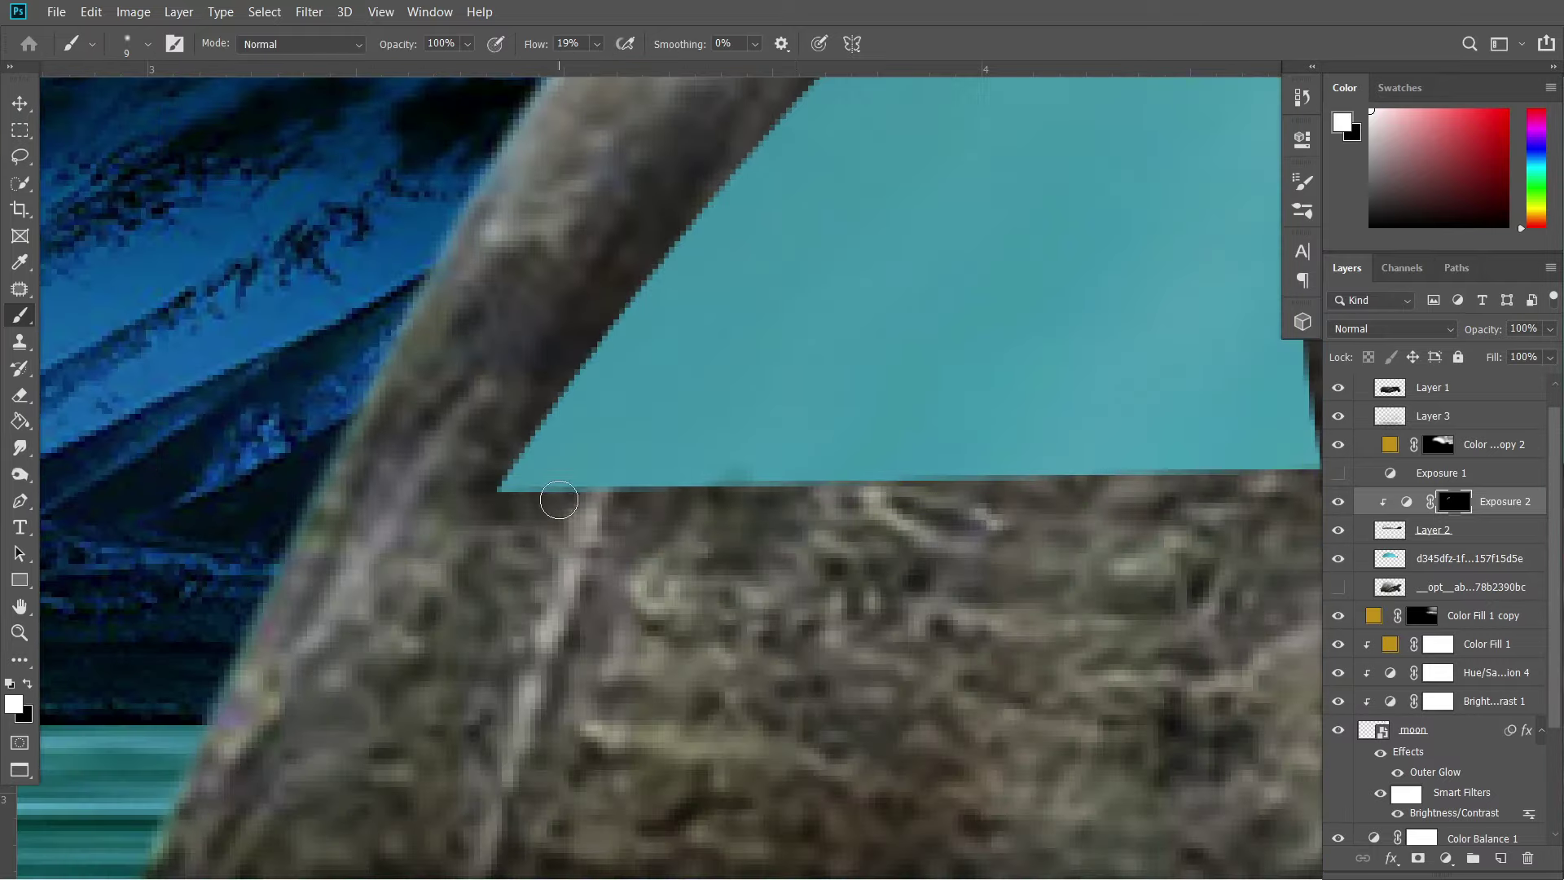
left_click_drag(927, 411, 627, 322)
scroll(627, 322, "up", 5)
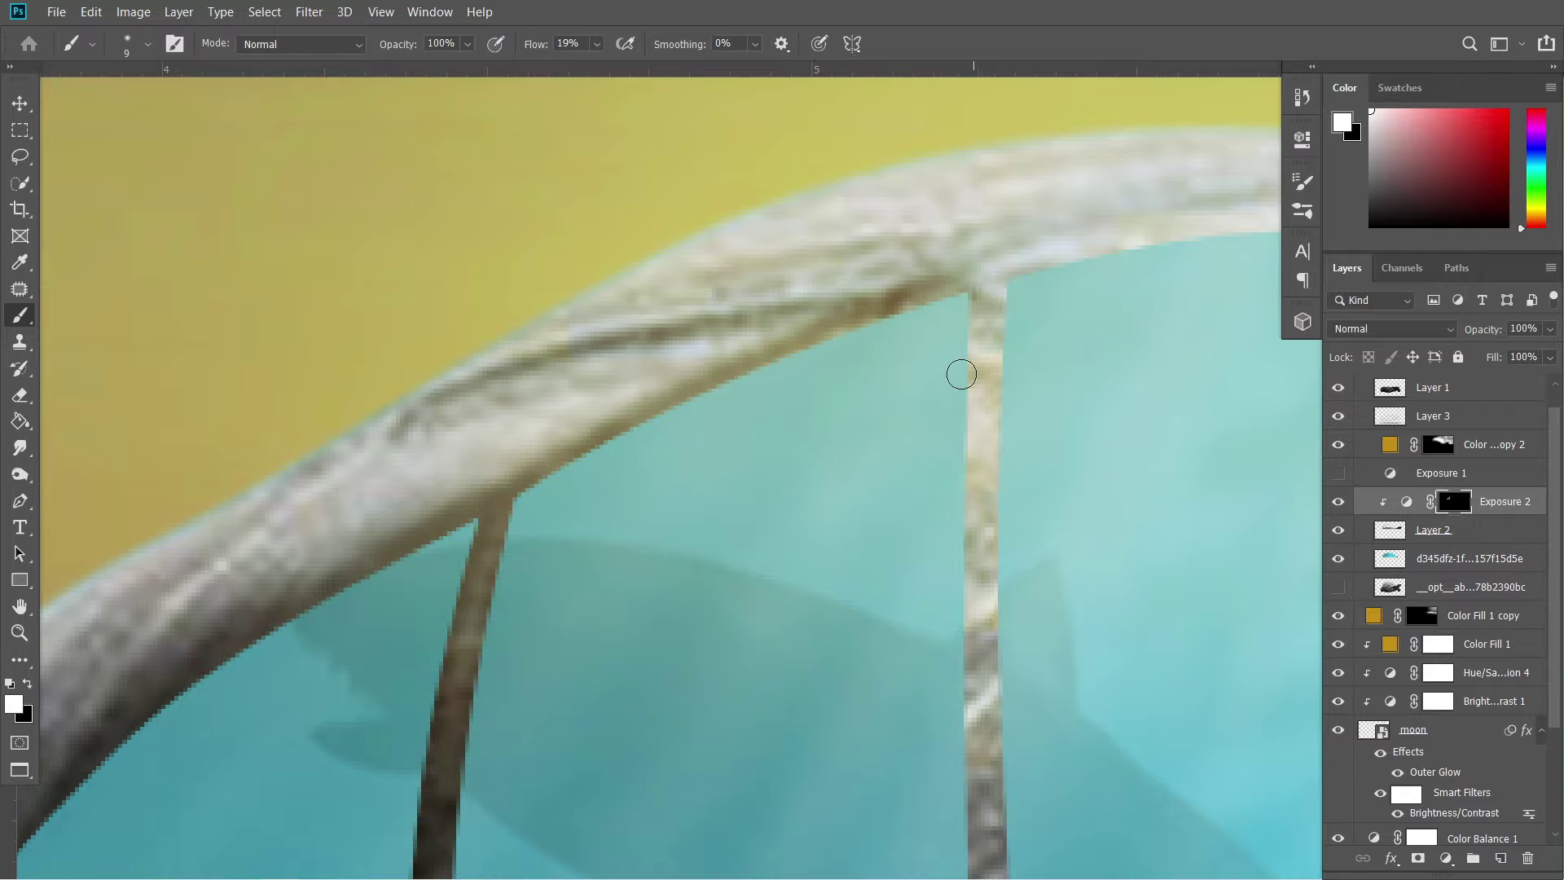
scroll(960, 367, "down", 5)
scroll(775, 321, "down", 2)
scroll(855, 474, "up", 3)
scroll(838, 272, "up", 2)
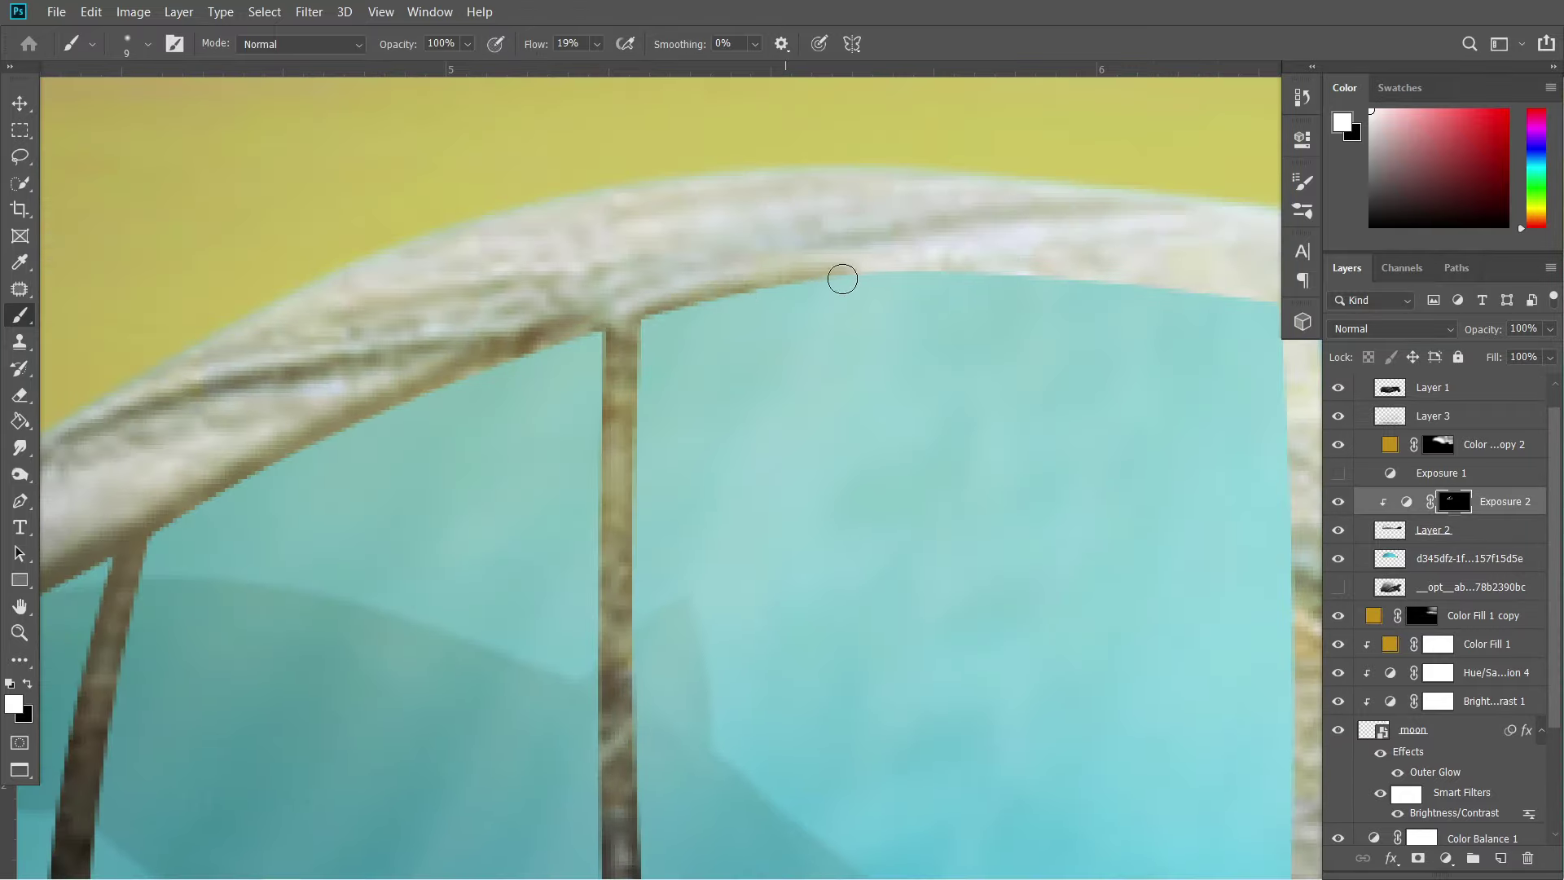
scroll(856, 287, "down", 1)
scroll(856, 287, "down", 3)
scroll(570, 423, "up", 2)
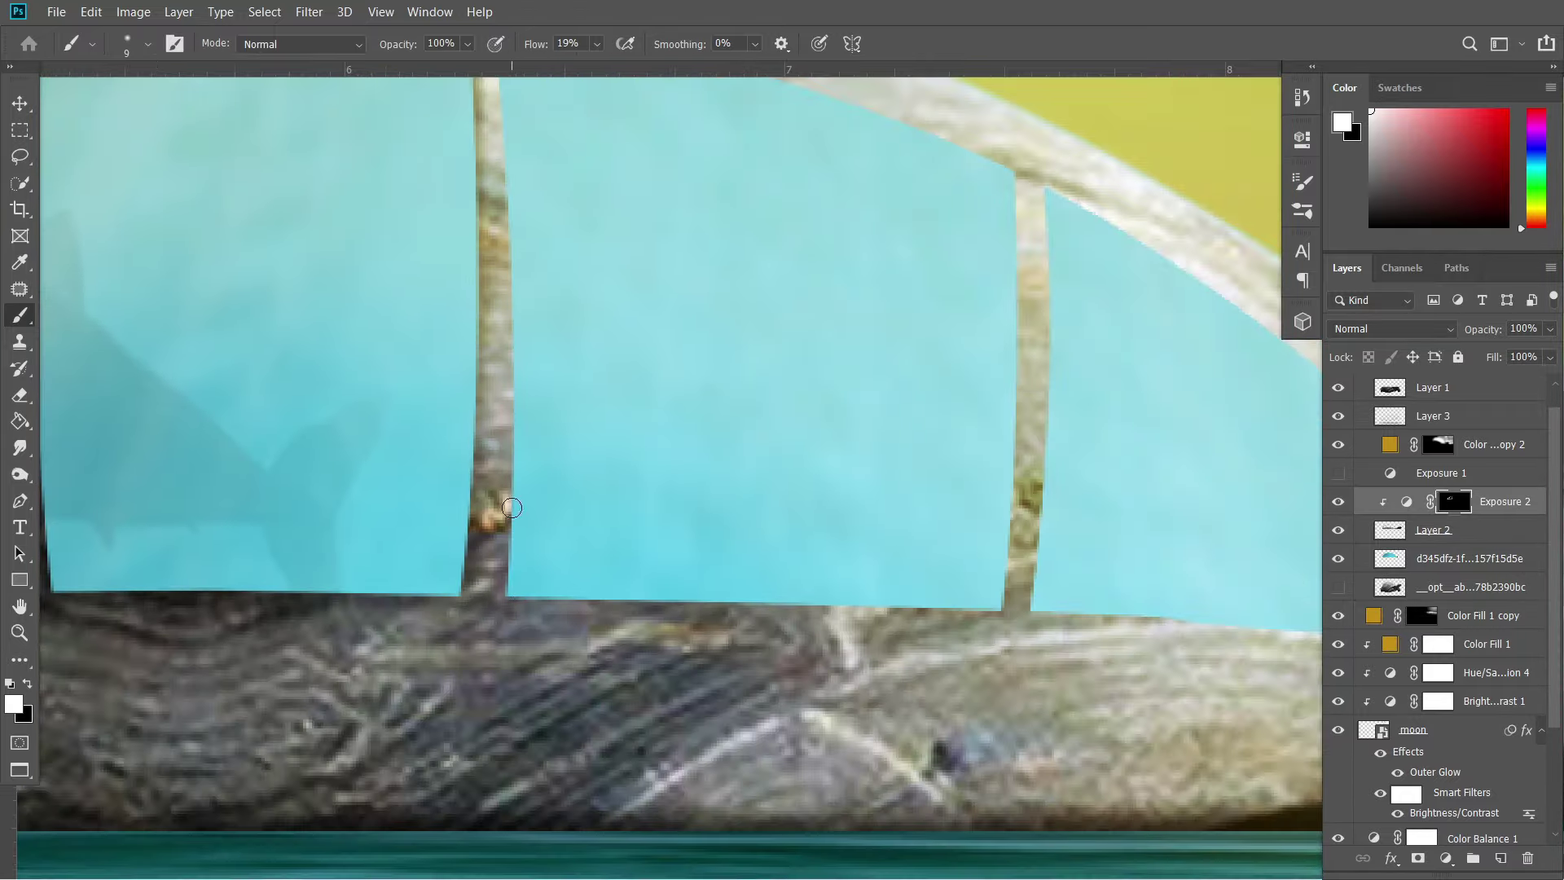
scroll(553, 439, "up", 2)
scroll(553, 439, "down", 5)
Add a yellow Solid Color fill layer.
scroll(552, 346, "down", 2)
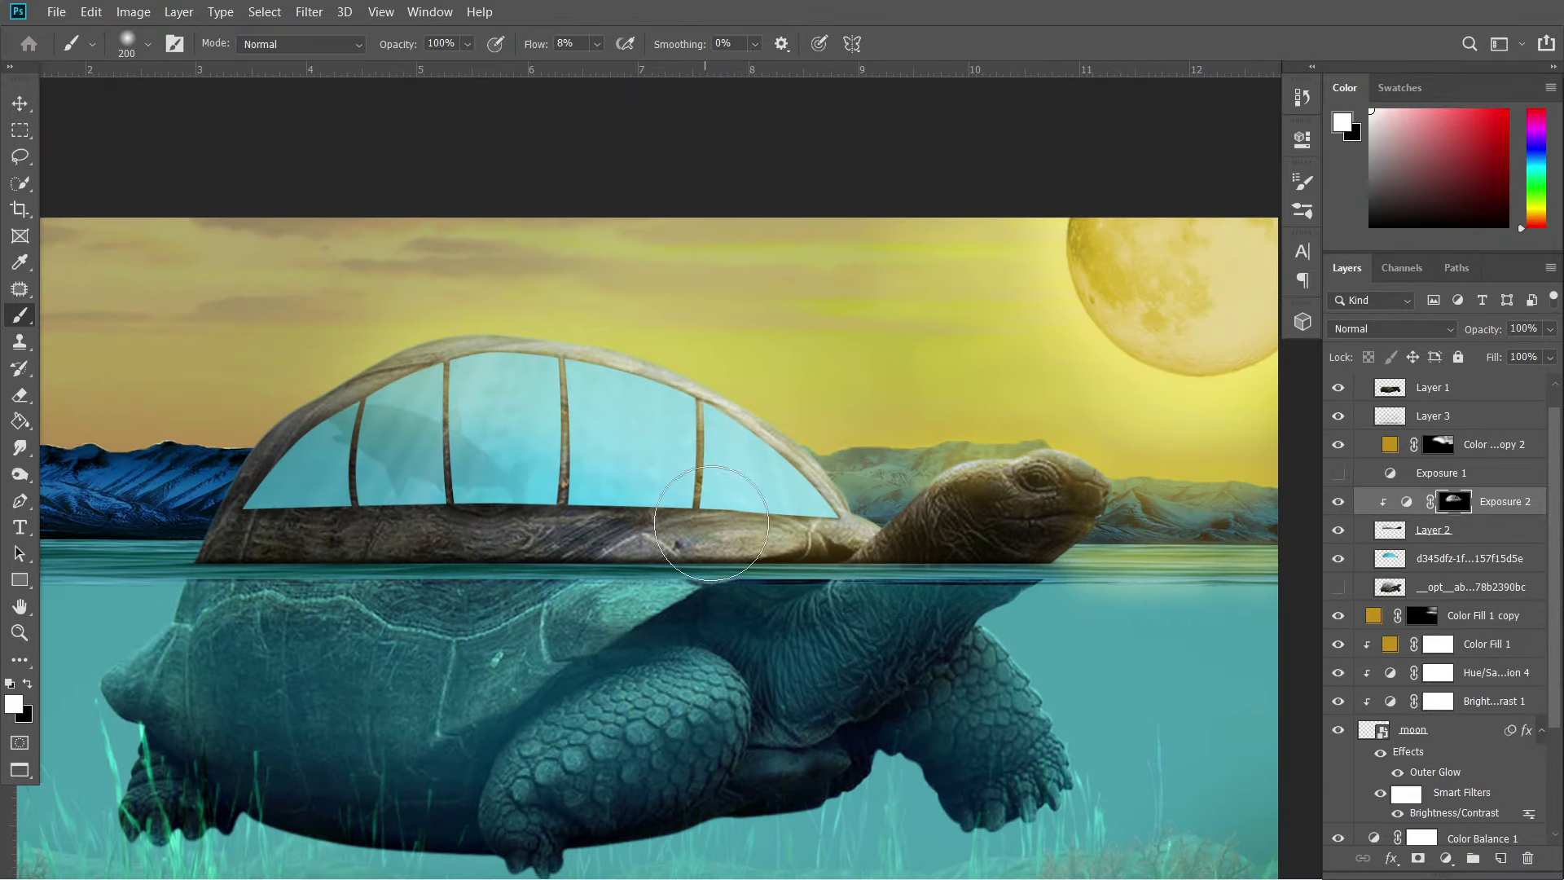
left_click(1447, 859)
left_click(1440, 509)
left_click(699, 405)
left_click(926, 353)
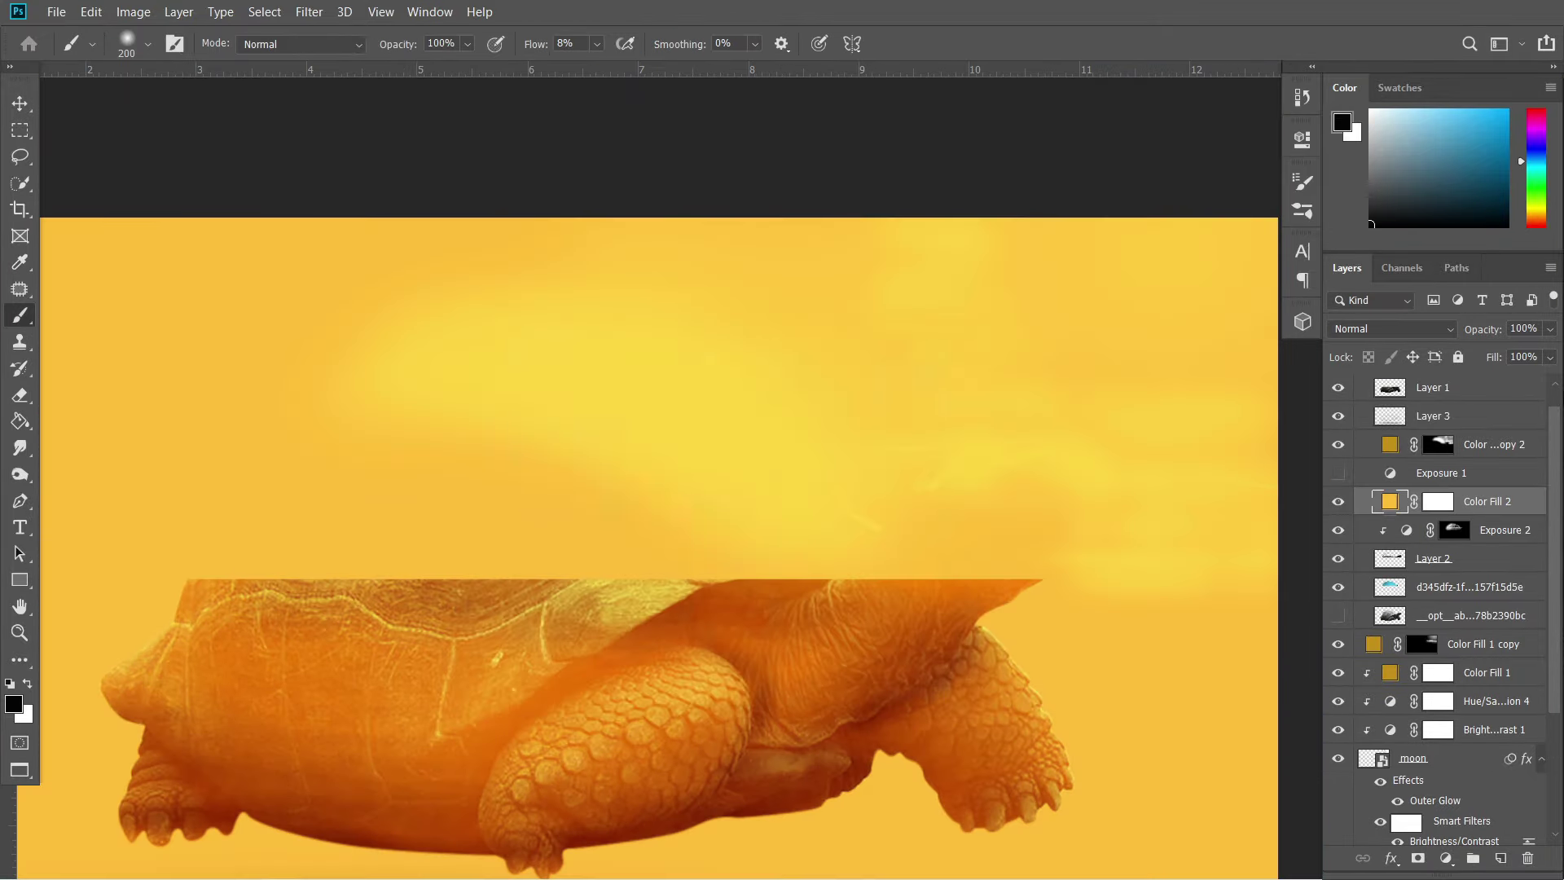
Clip the yellow fill to the turtle shell and blend it as Screen.
key("alt+v")
left_click(1409, 514, "alt")
key("x")
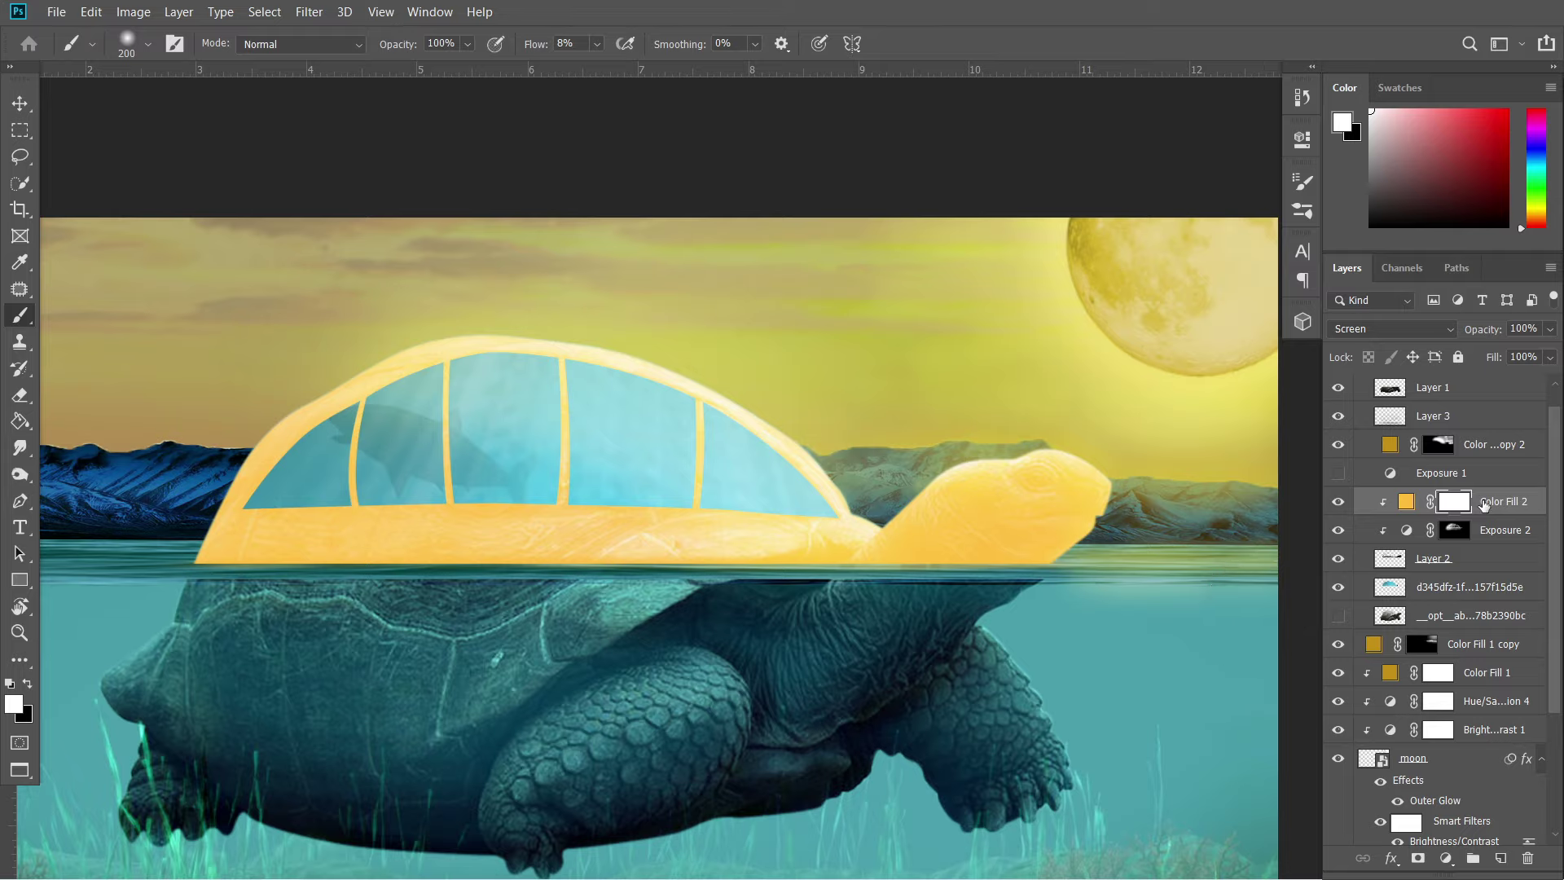
left_click(1393, 328)
left_click(1458, 510)
Check the yellow fill's mask in Refine Mask without changes, then zoom in on the shell.
key("ctrl+alt+r")
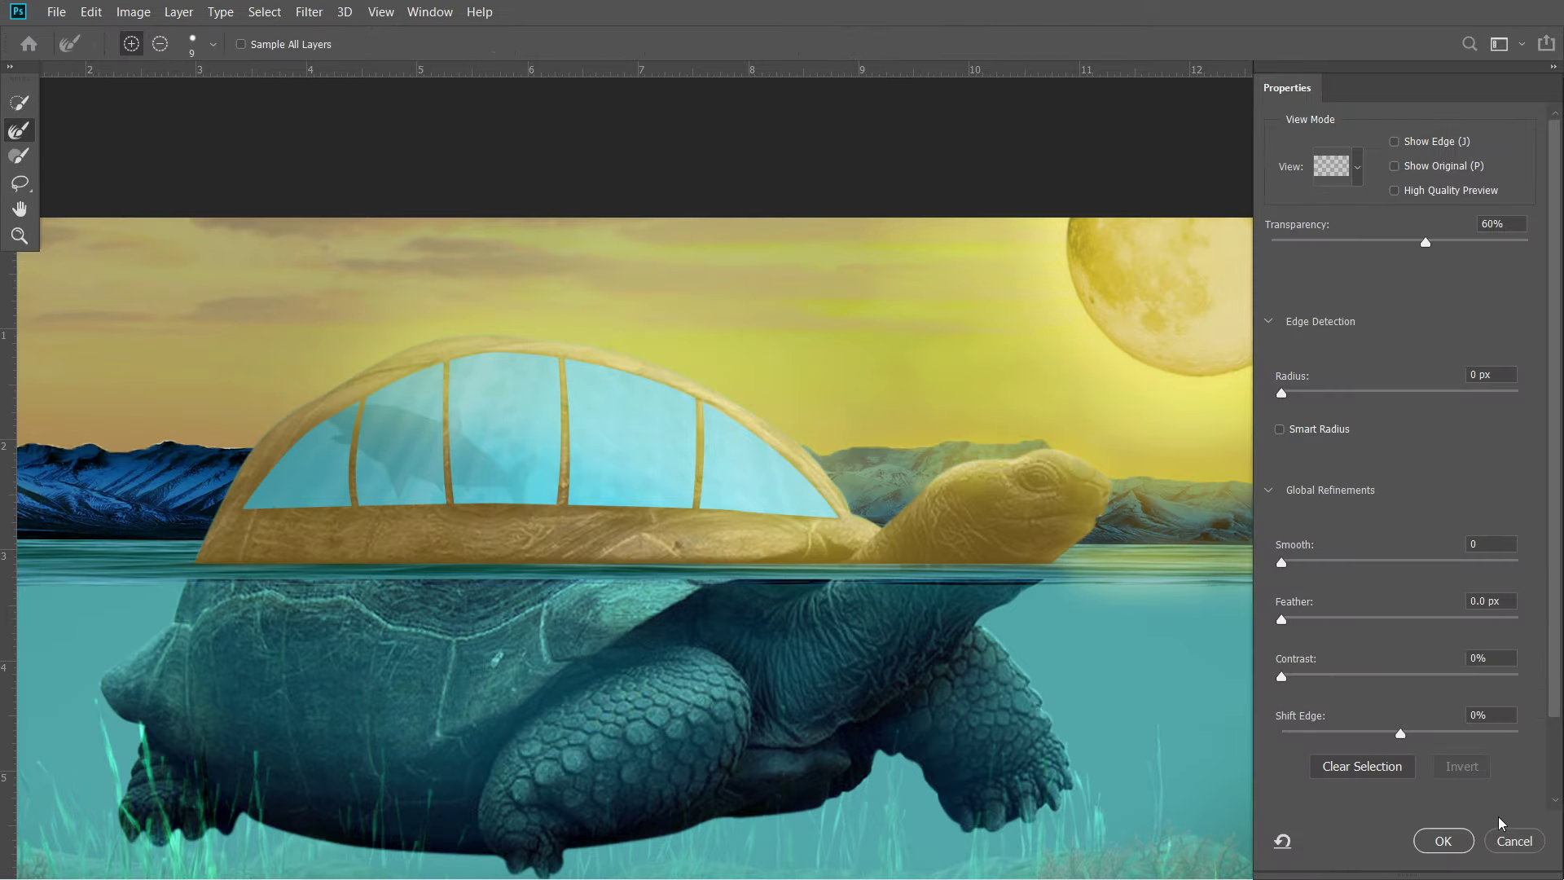
left_click(1507, 839)
scroll(828, 412, "up", 2)
scroll(827, 412, "up", 2)
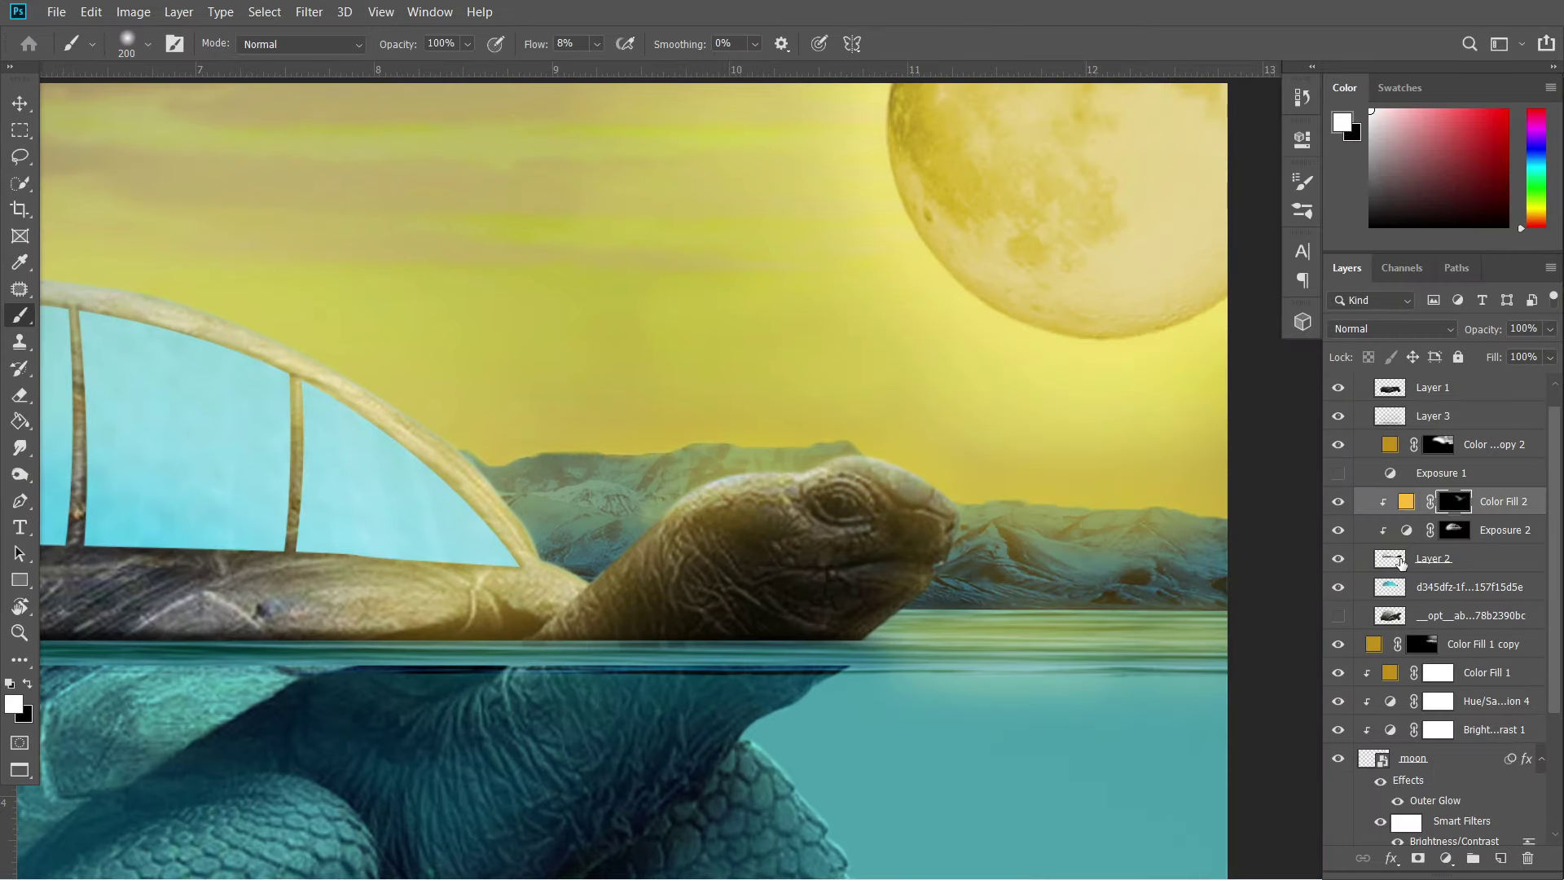
scroll(619, 559, "up", 2)
scroll(618, 559, "up", 2)
scroll(764, 371, "up", 2)
scroll(473, 493, "up", 2)
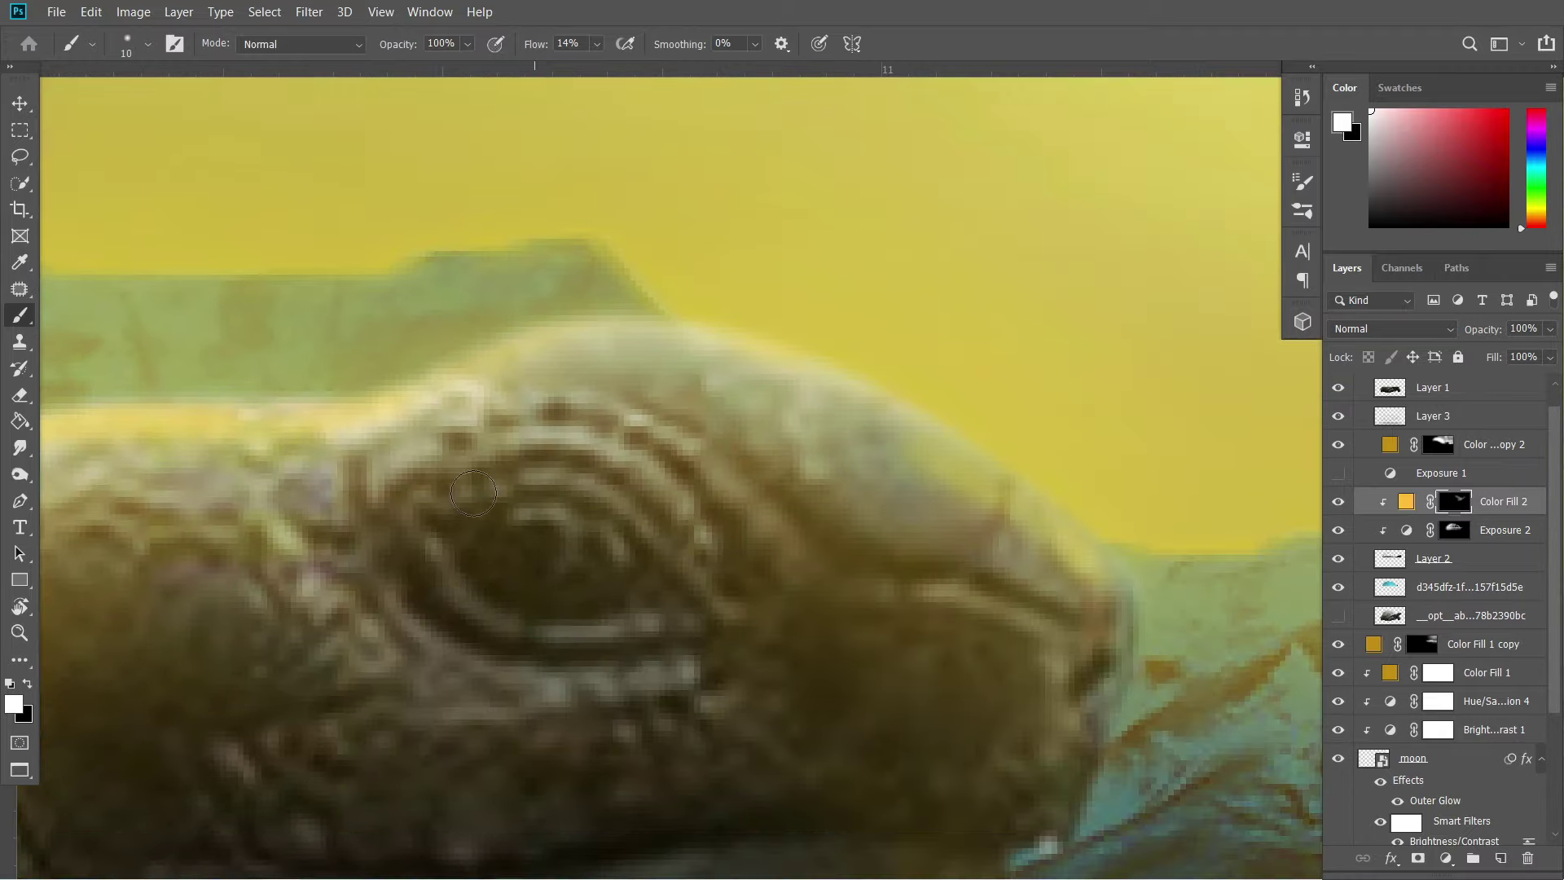
scroll(473, 493, "down", 3)
Brush the yellow fill's mask to keep the golden tint on the upper shell and head.
key("bracketright")
key("bracketright")
key("bracketright")
scroll(732, 405, "down", 3)
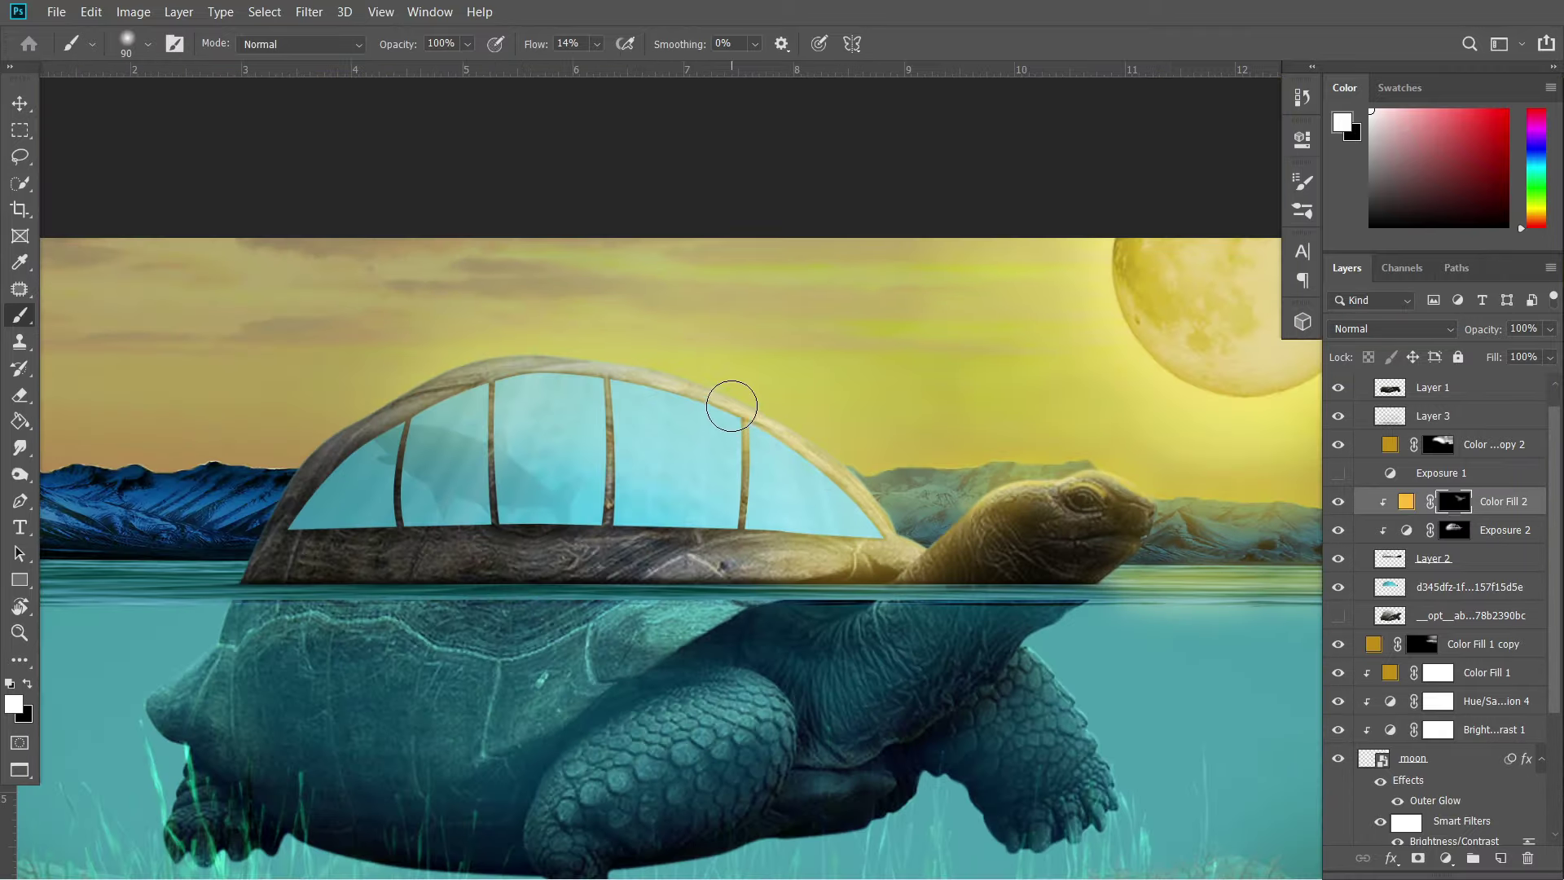
key("bracketleft")
key("bracketleft")
key("bracketleft")
scroll(731, 406, "up", 3)
scroll(743, 499, "up", 2)
scroll(653, 210, "up", 2)
scroll(623, 361, "up", 2)
scroll(623, 360, "down", 5)
Scale the shark down to fit inside the shell's glass windows.
scroll(680, 424, "up", 3)
left_click_drag(977, 594, 907, 493)
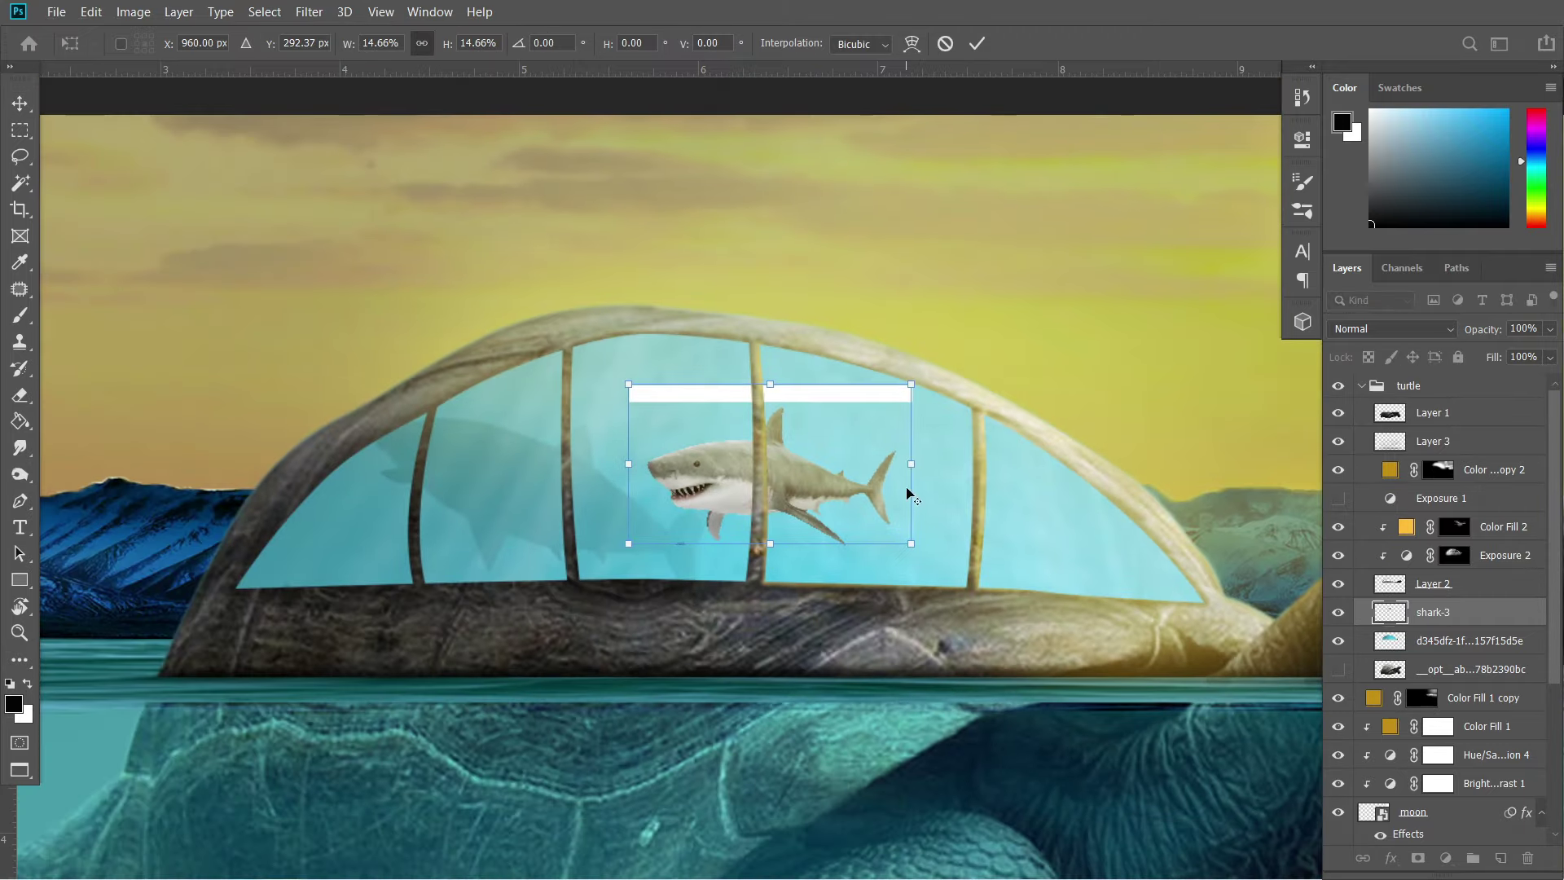
key("Escape")
scroll(513, 474, "up", 3)
key("ctrl+t")
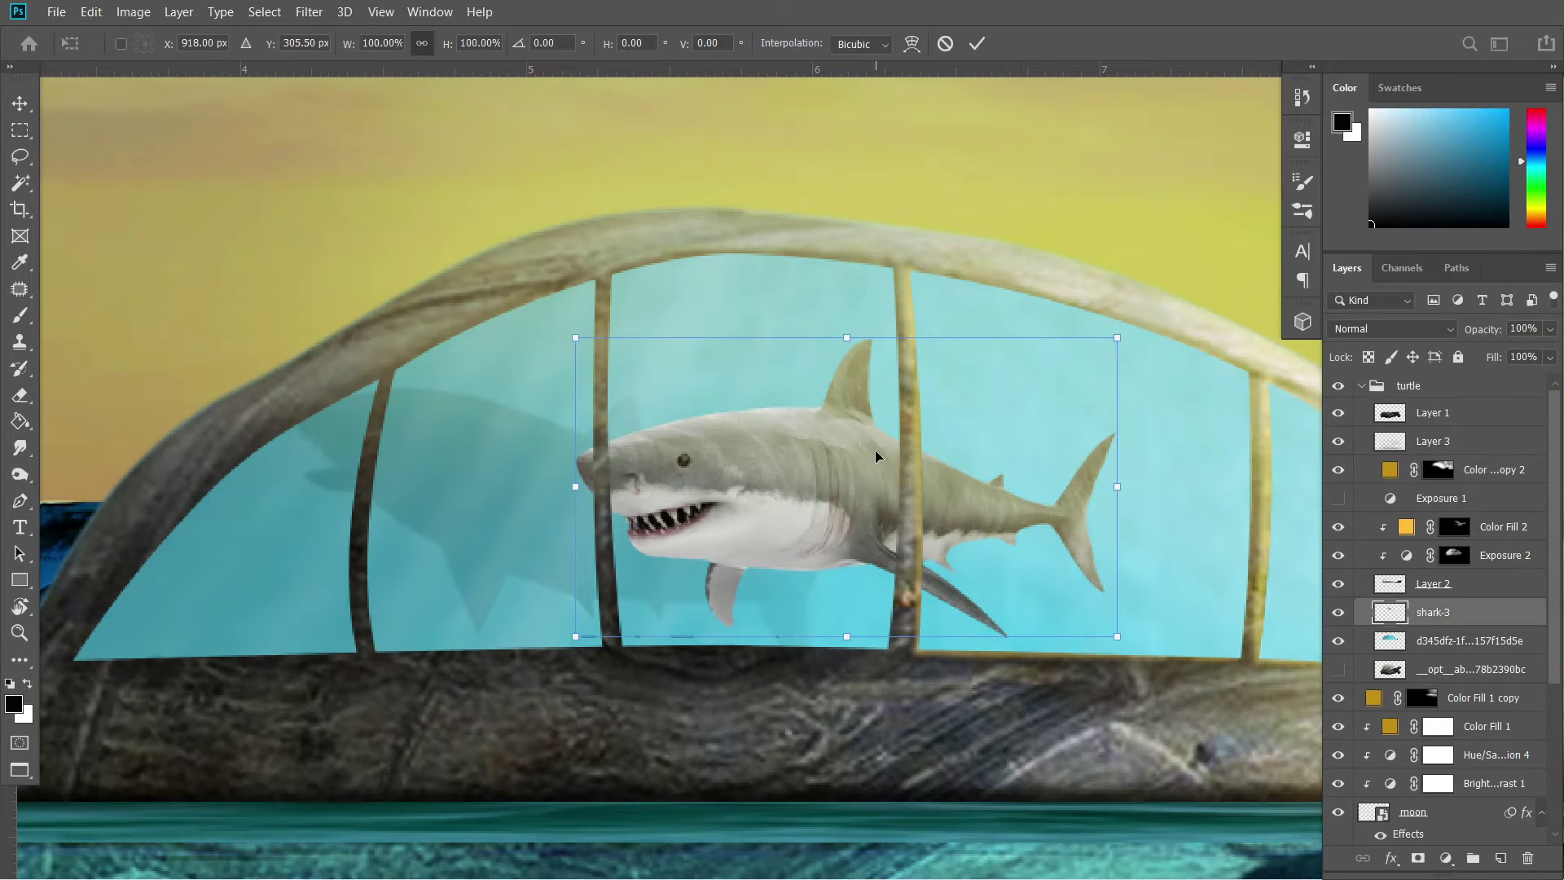
scroll(875, 456, "down", 3)
key("Return")
Add a clipped adjustment that darkens and mutes the glass colour.
key("ctrl+l")
left_click_drag(1134, 425, 1168, 422)
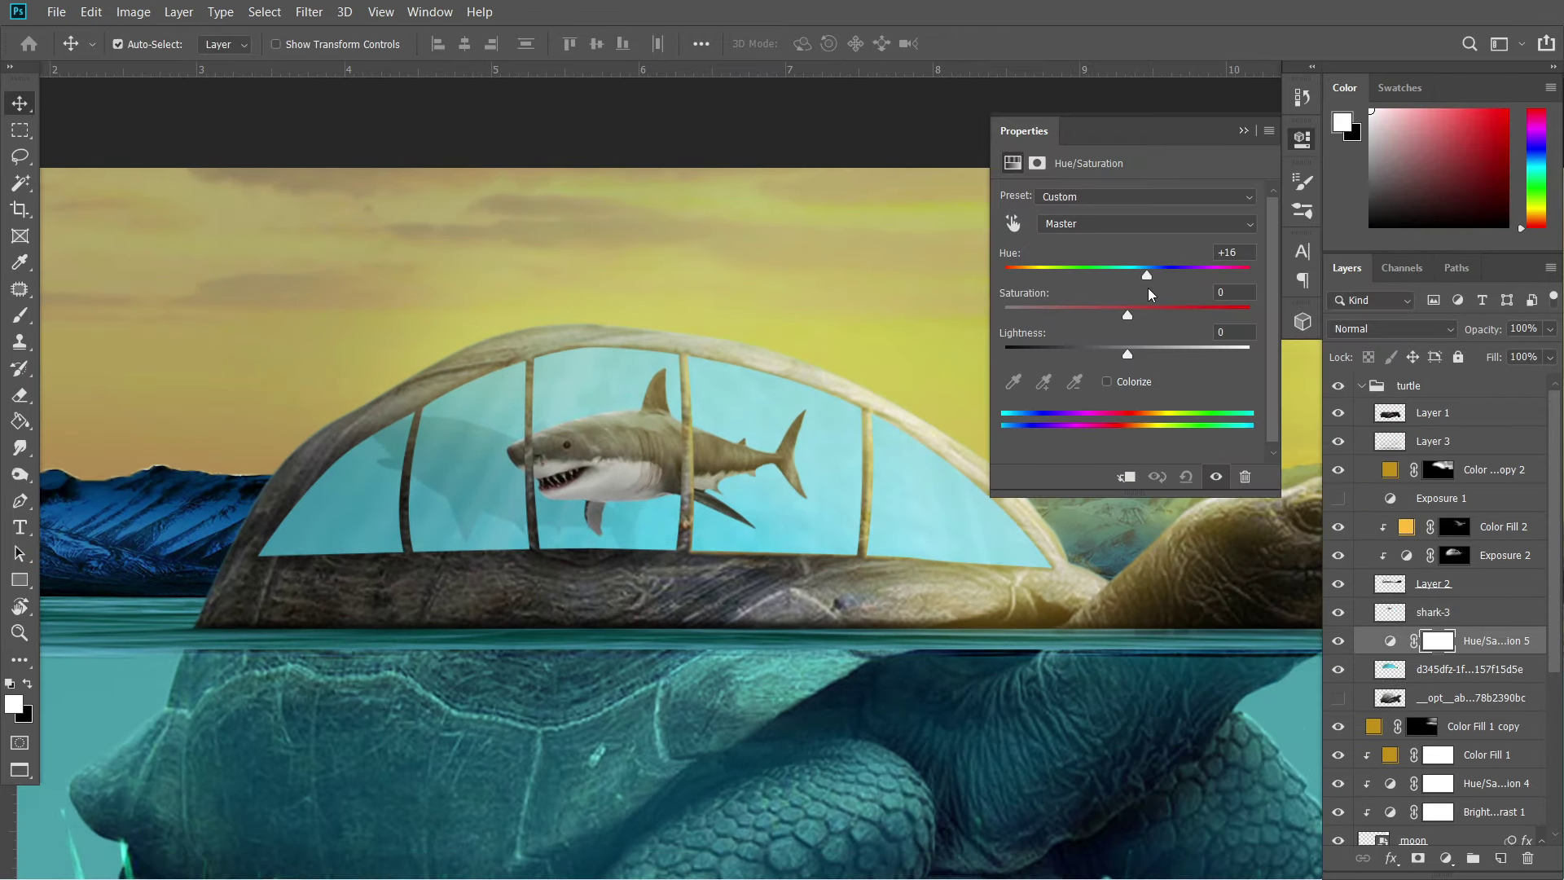
mouse_move(1147, 275)
left_mouse_down()
mouse_move(1119, 315)
mouse_move(1141, 276)
left_mouse_up()
key("ctrl+alt+g")
key("ctrl+minus")
left_click_drag(1128, 353, 1102, 353)
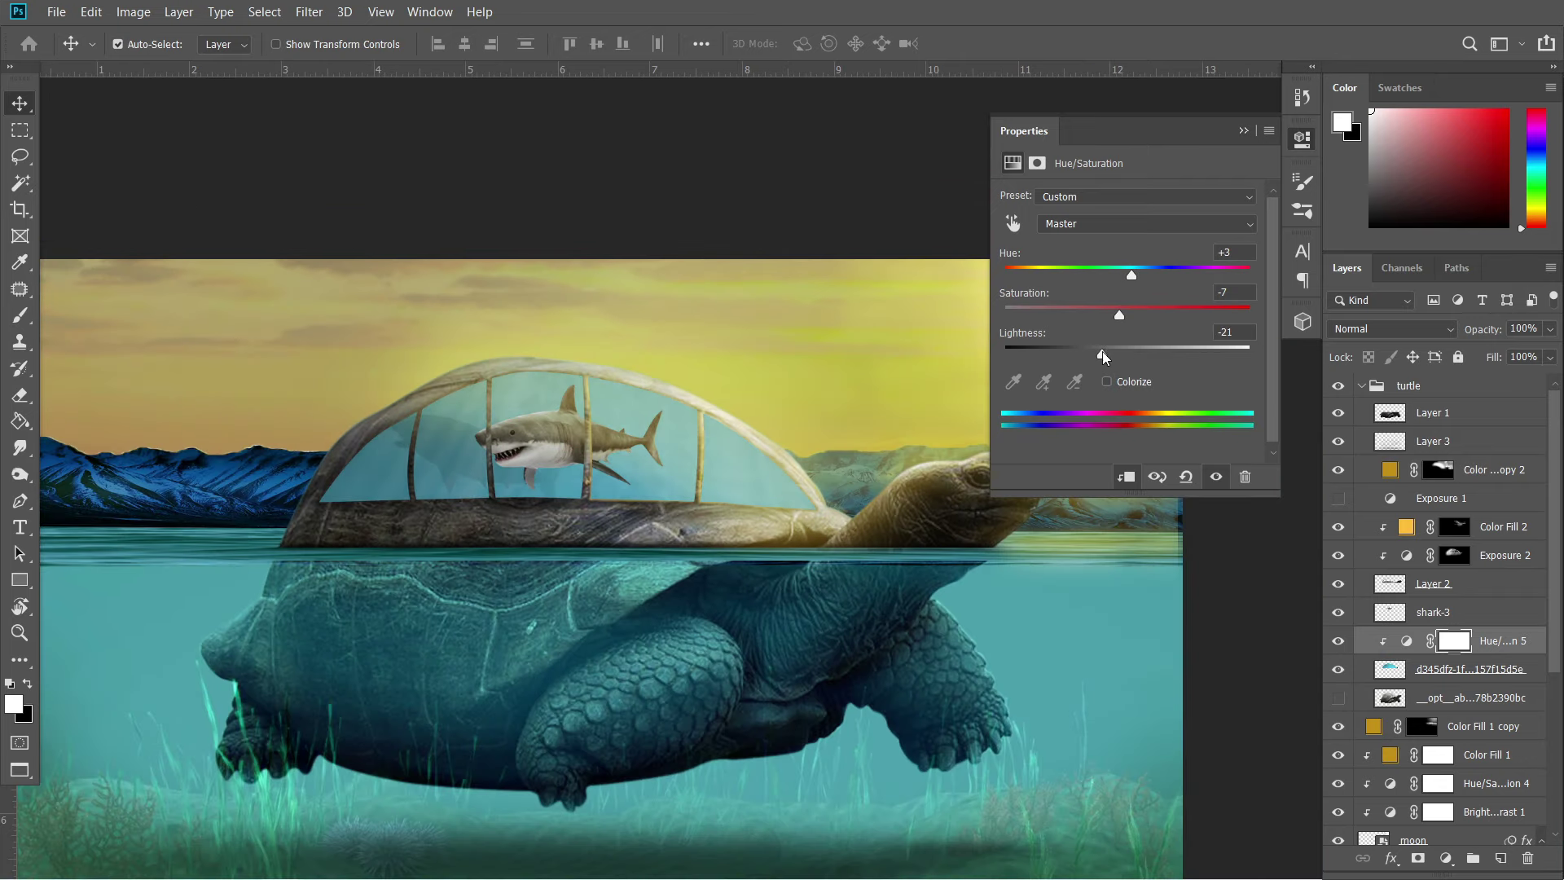
left_click(1243, 131)
Check the shark layer's blend modes, then select the Exposure 2 mask for brushing.
left_click(1433, 612)
left_click(1391, 328)
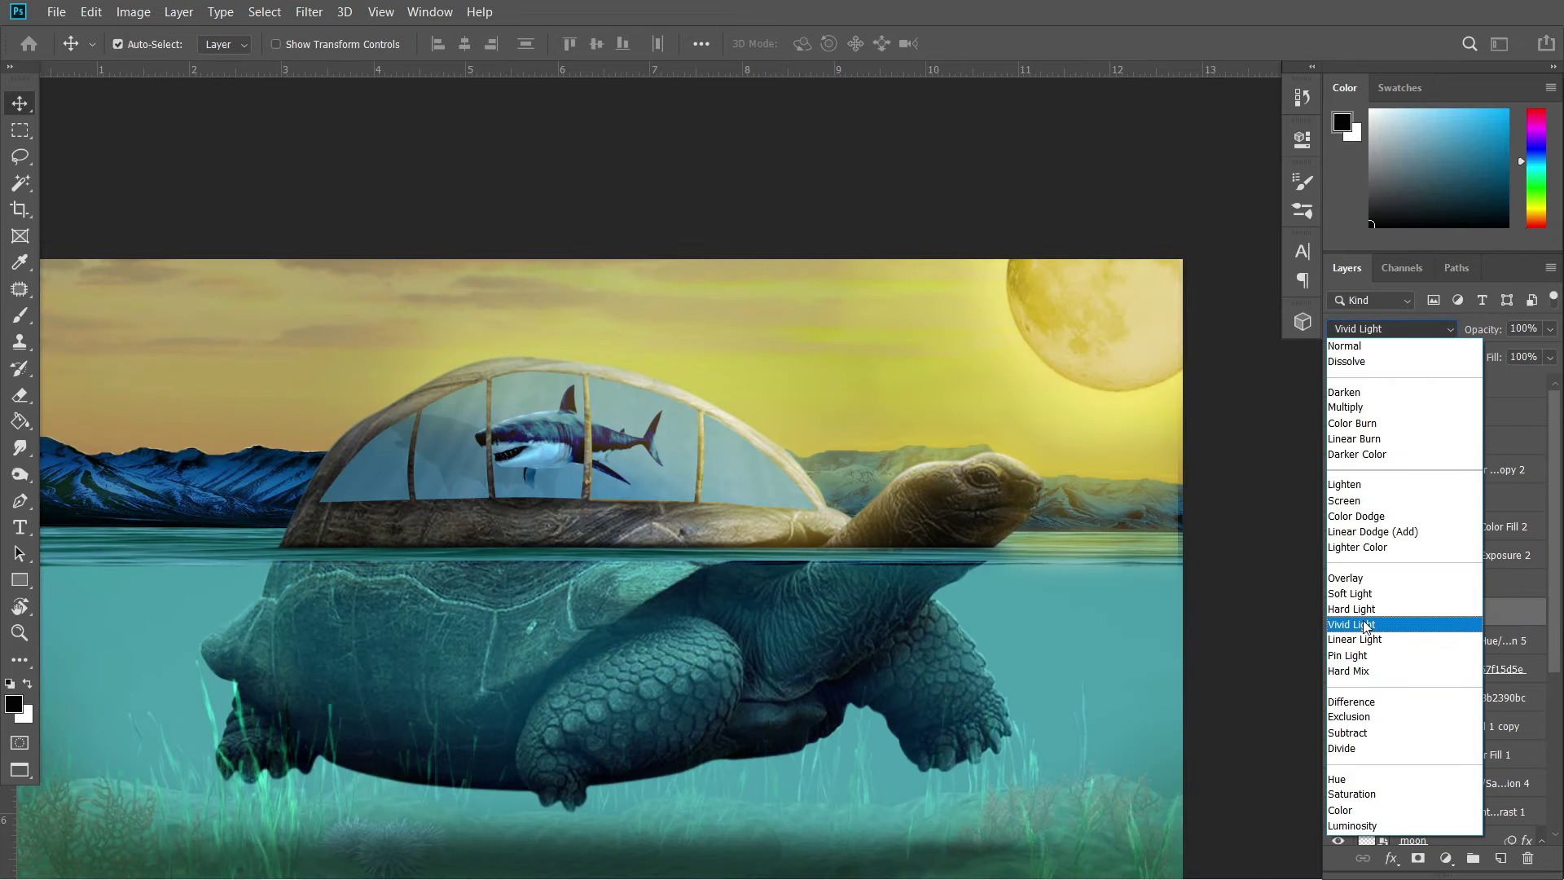
left_click(1345, 577)
key("ctrl+plus")
key("ctrl+plus")
left_click(1451, 562)
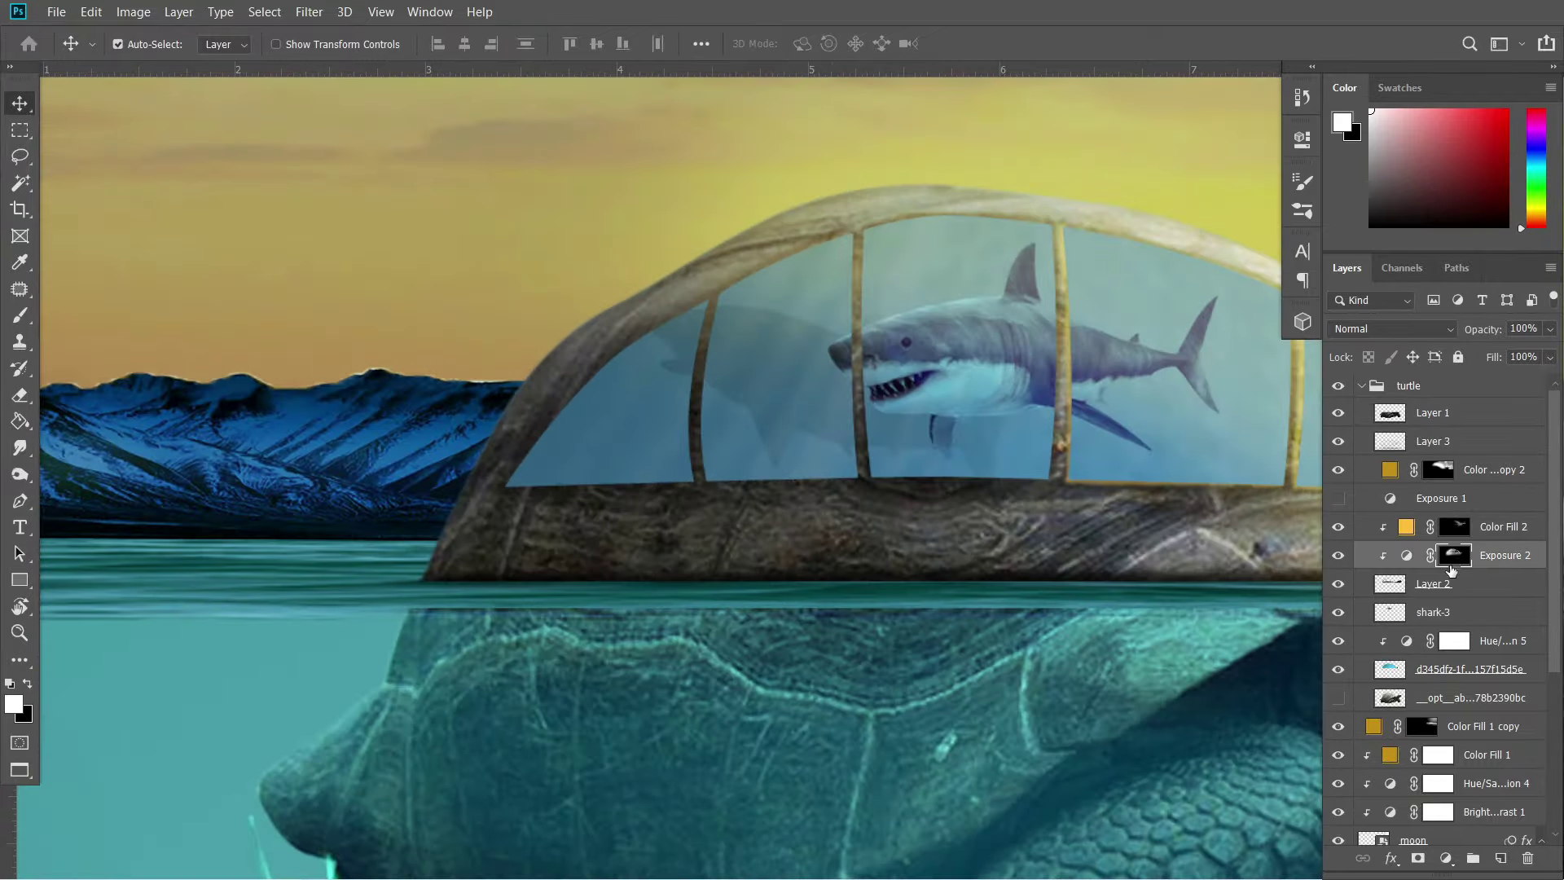
key("b")
scroll(709, 545, "up", 2)
scroll(709, 546, "right", 2)
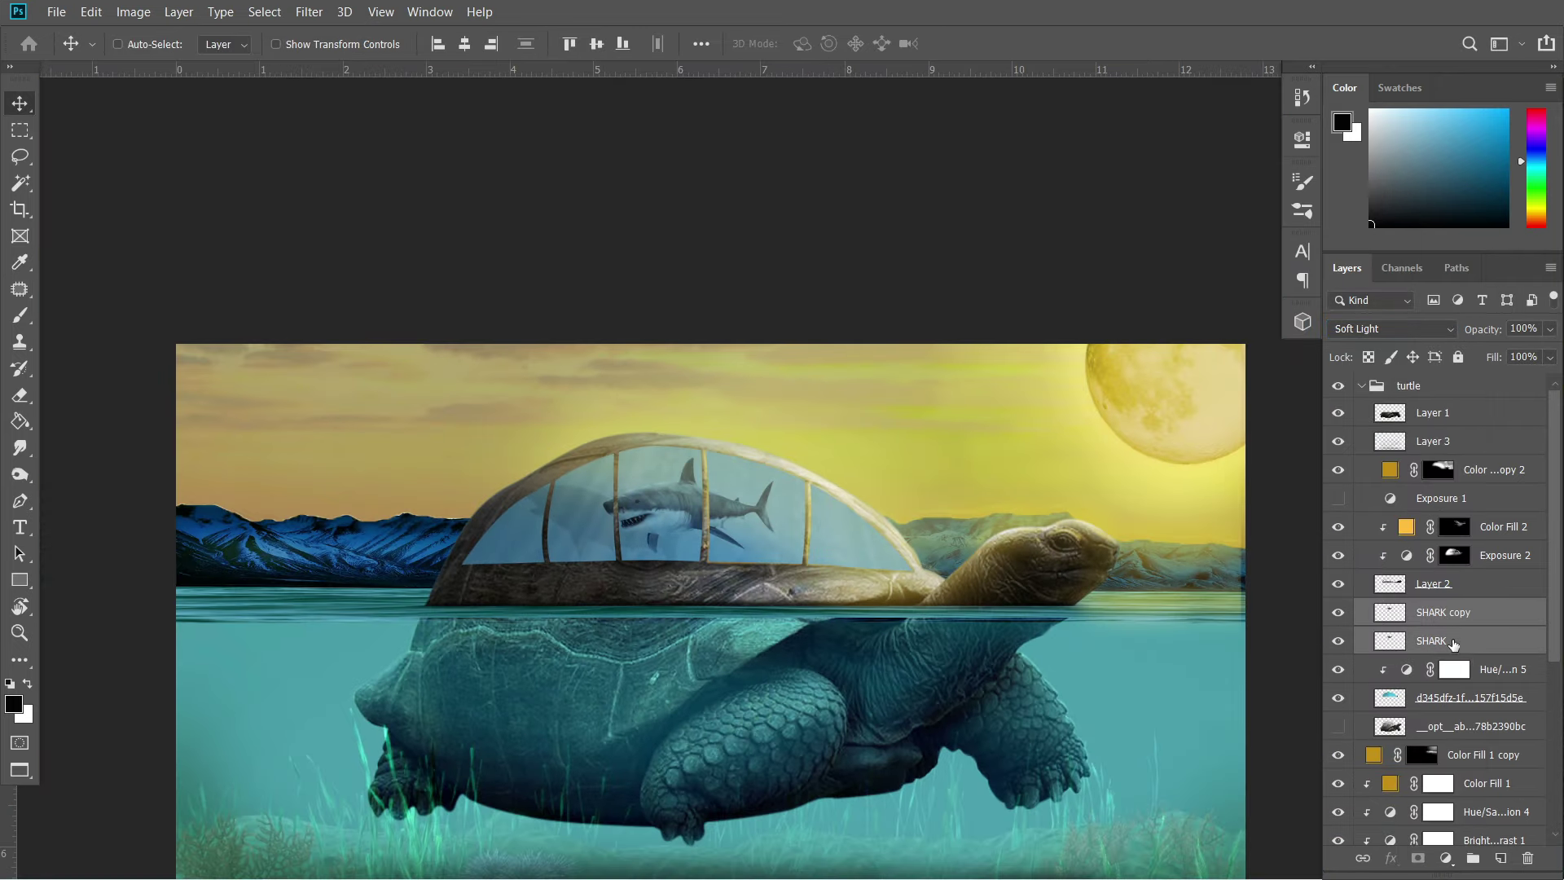
Group the shark layers and name the group 'Shark'.
key("ctrl+g")
double_click(1425, 611)
type("Shark")
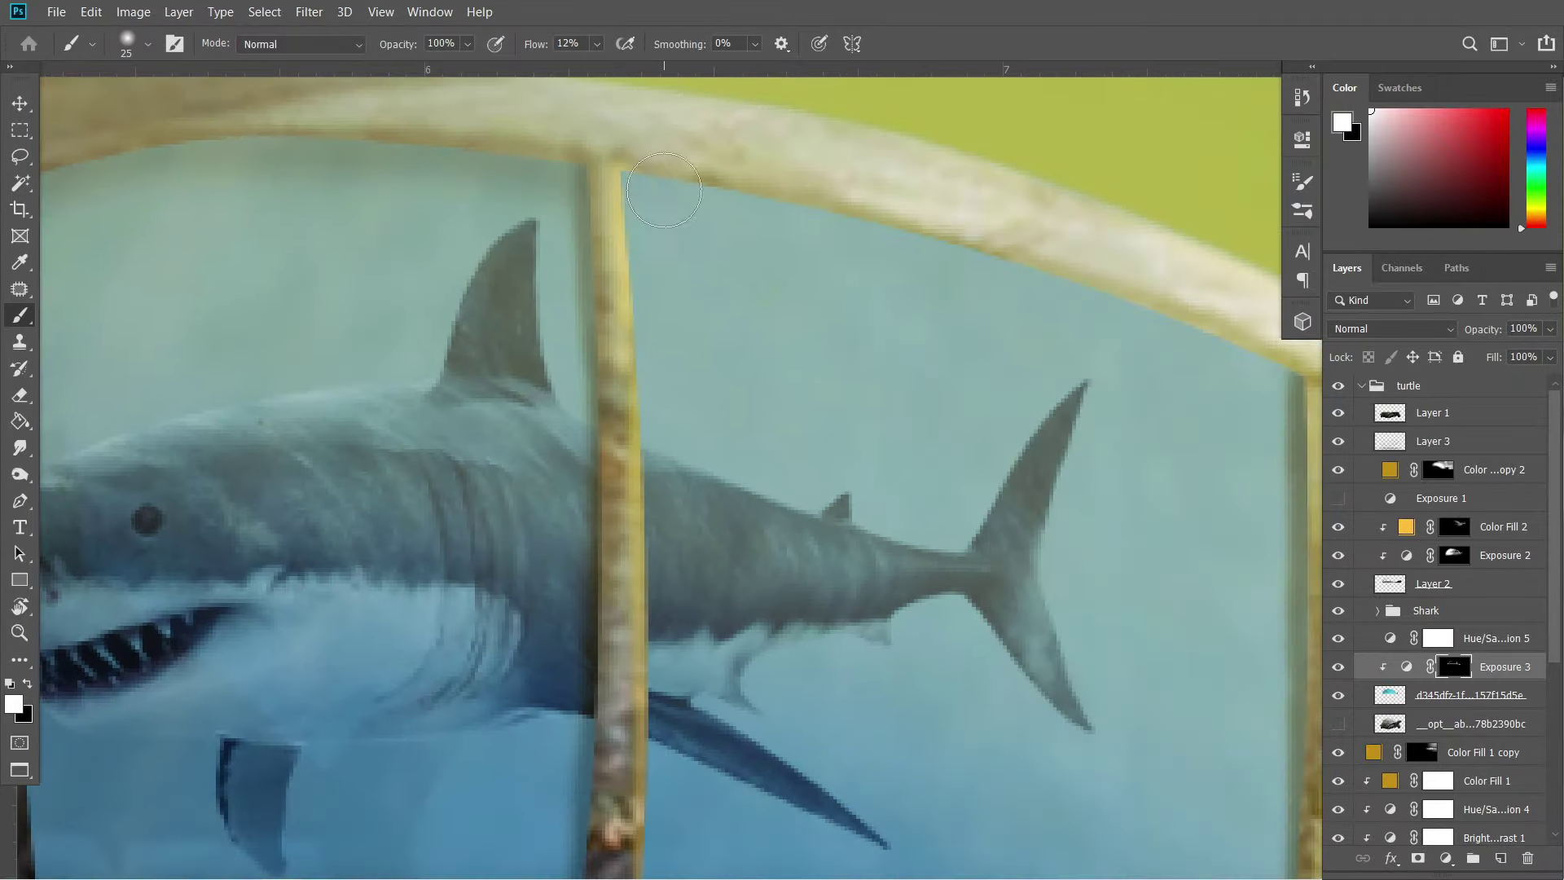
Add Layer 4 inside the Shark group, beneath the SHARK layer.
scroll(820, 283, "down", 5)
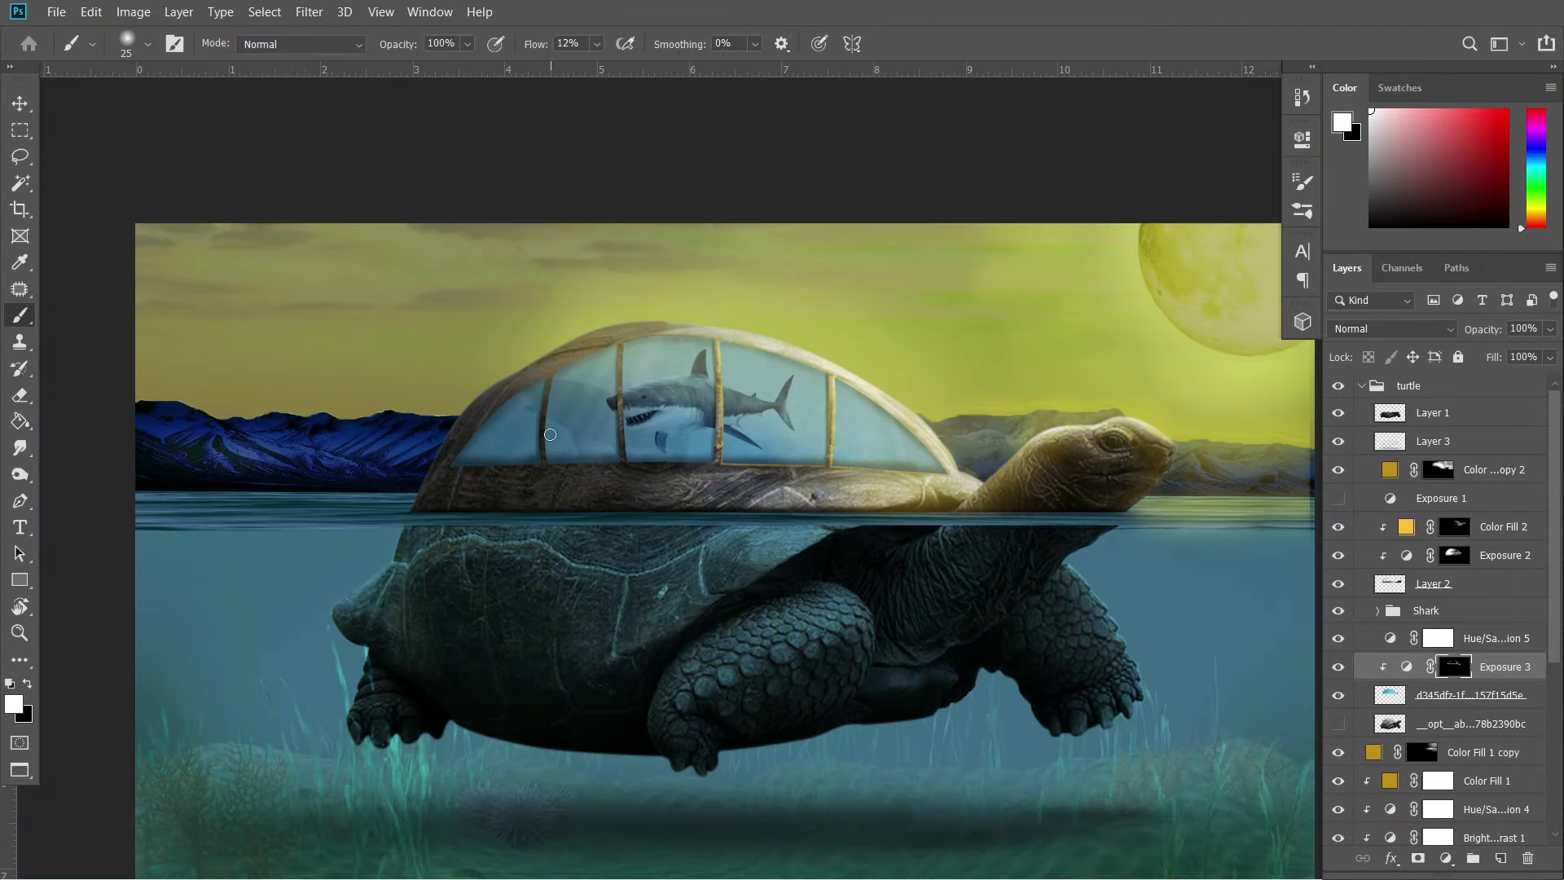
key("v")
left_click(1435, 611)
key("x")
left_click(1445, 858)
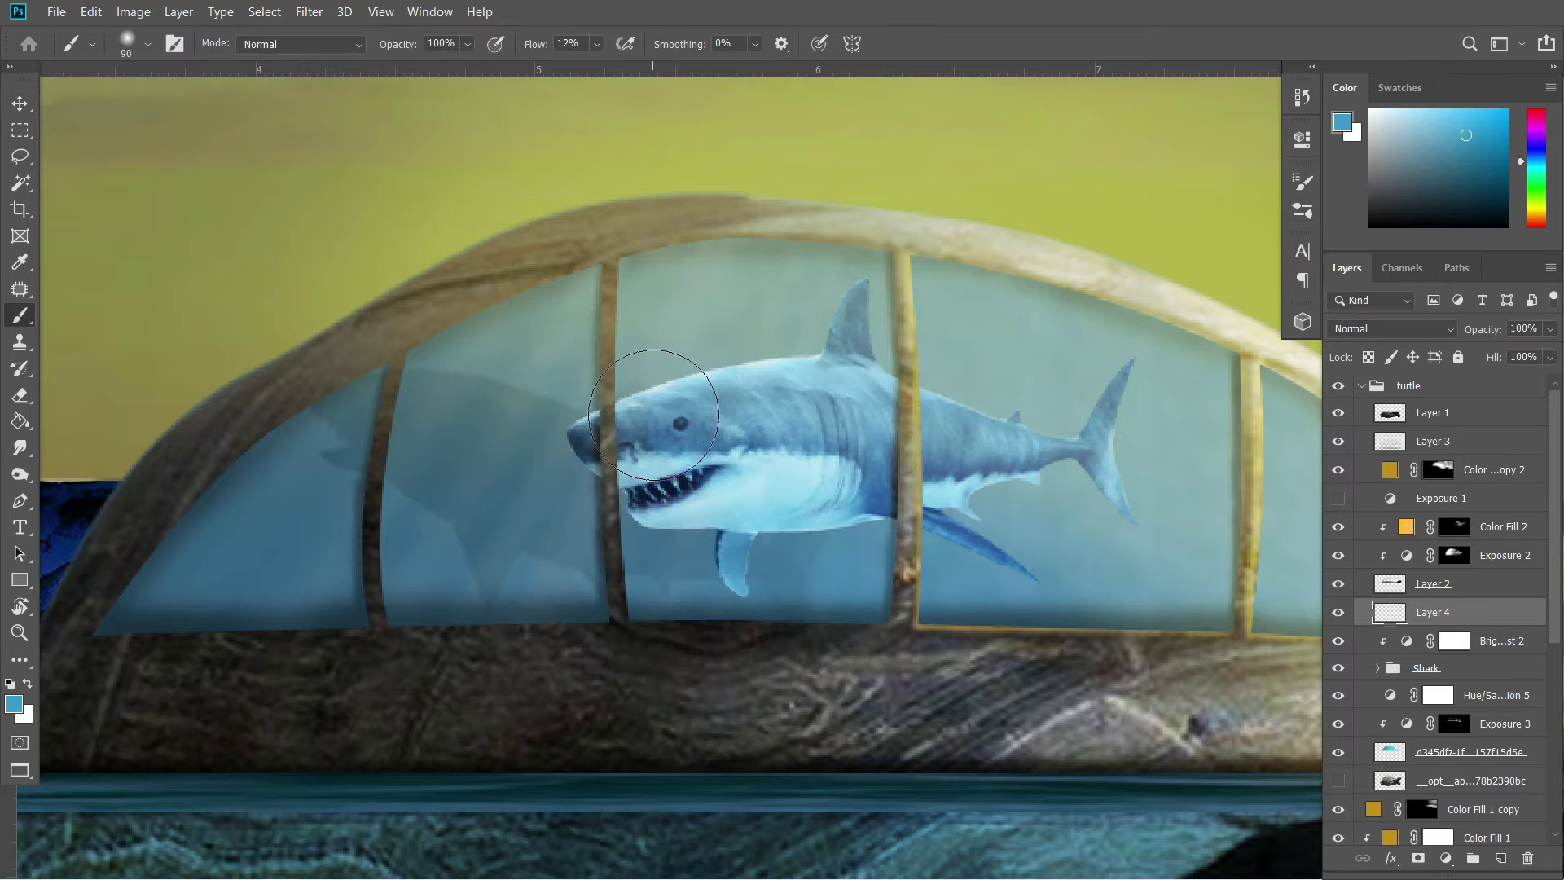
left_click_drag(1464, 580, 1458, 554)
left_click_drag(1047, 524, 456, 521)
Lower the brush flow to 1% and undo the overly bright glass strokes.
key("shift+0")
key("shift+1")
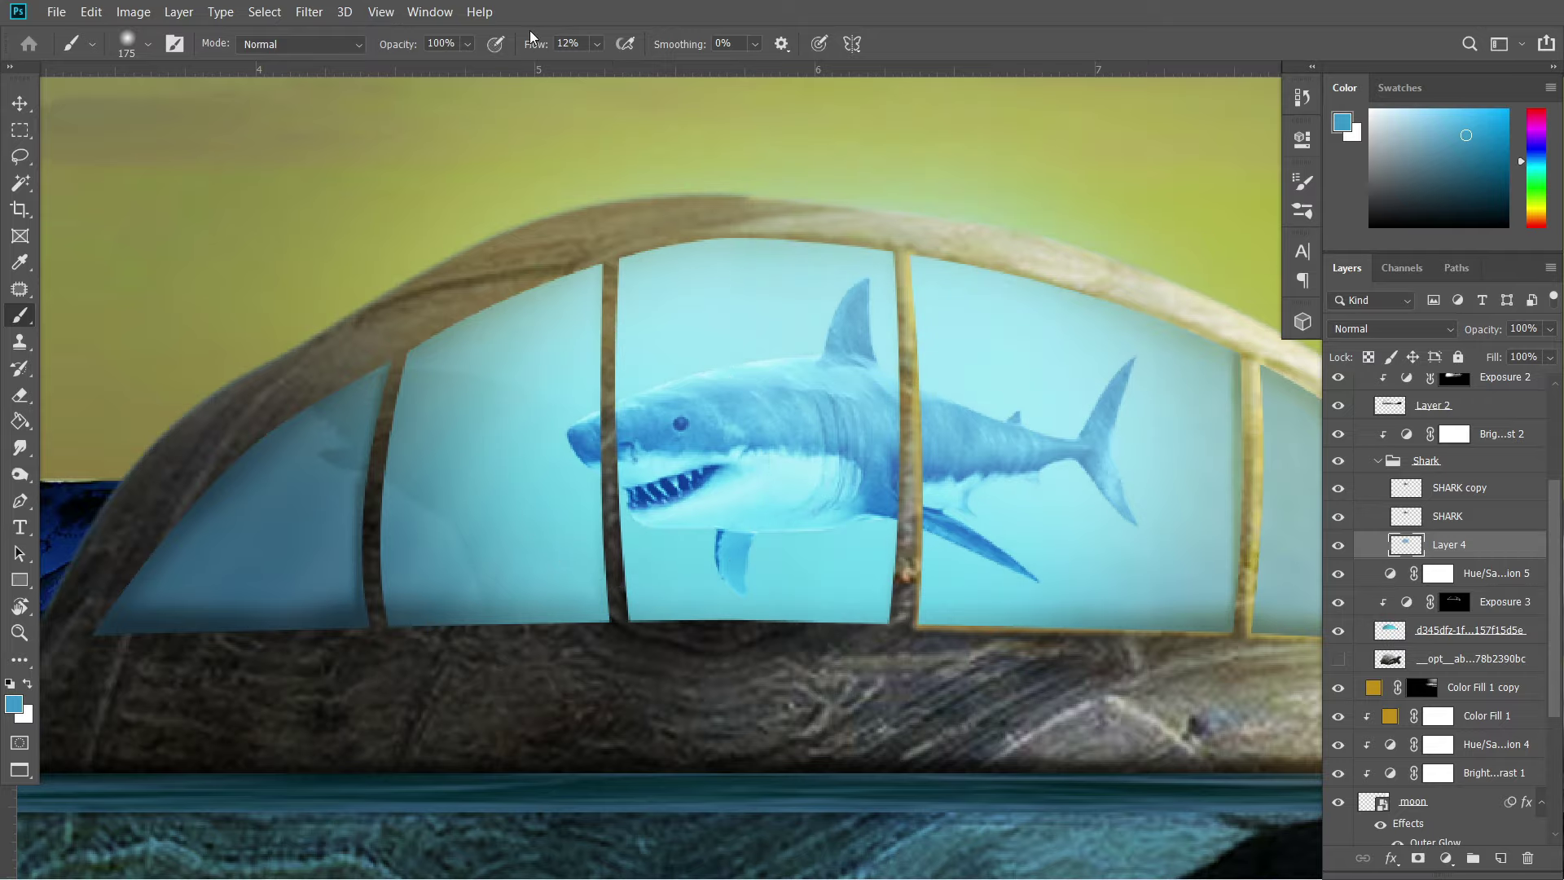
scroll(1023, 543, "right", 5)
scroll(913, 423, "down", 3)
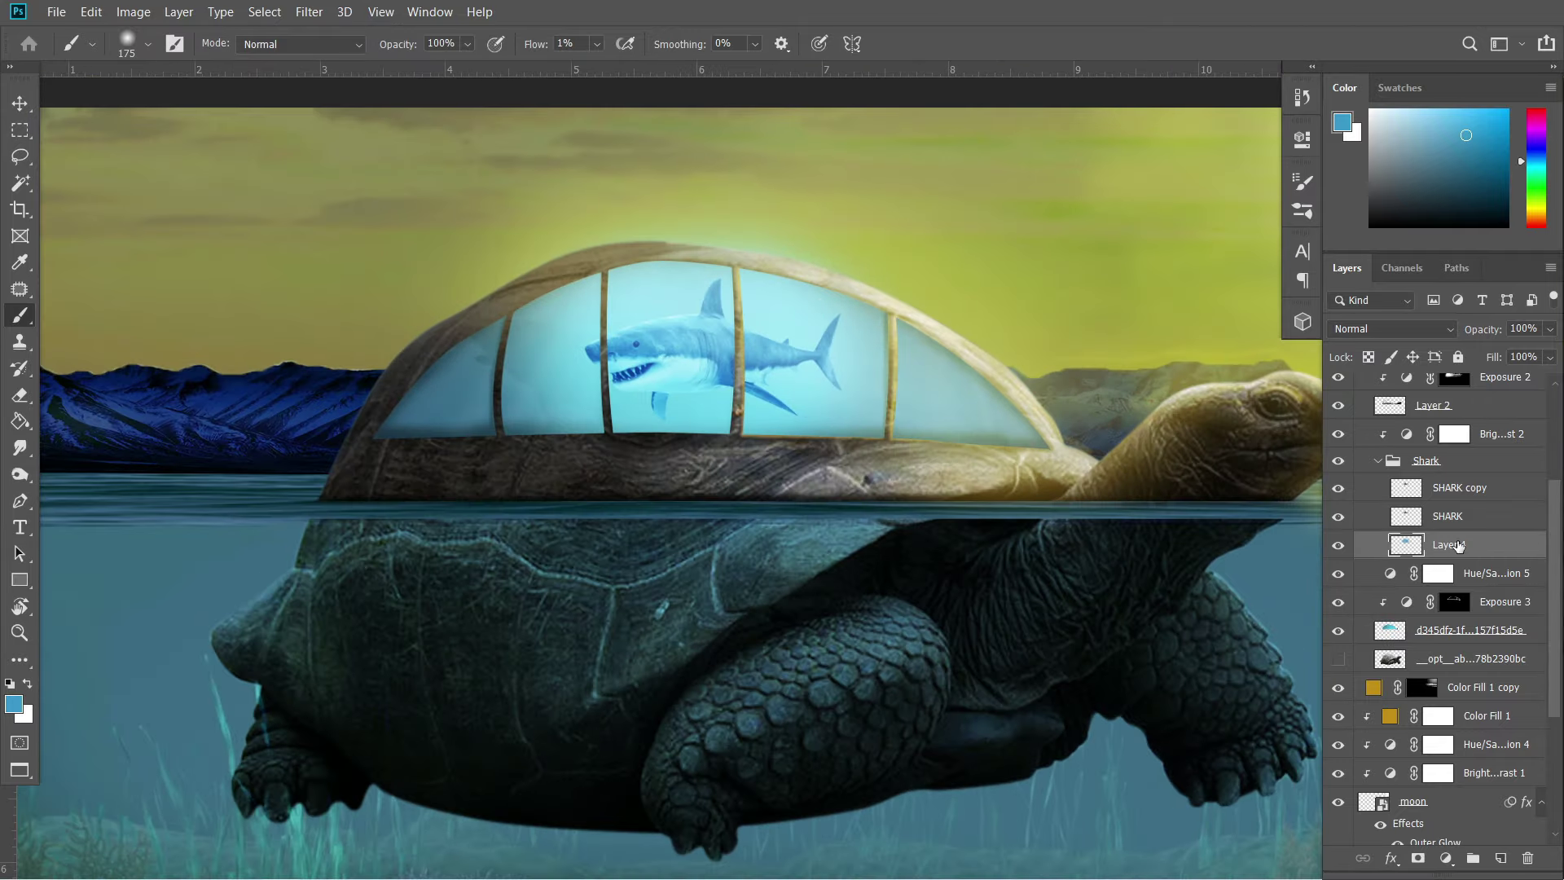
key("ctrl+z")
key("ctrl+plus")
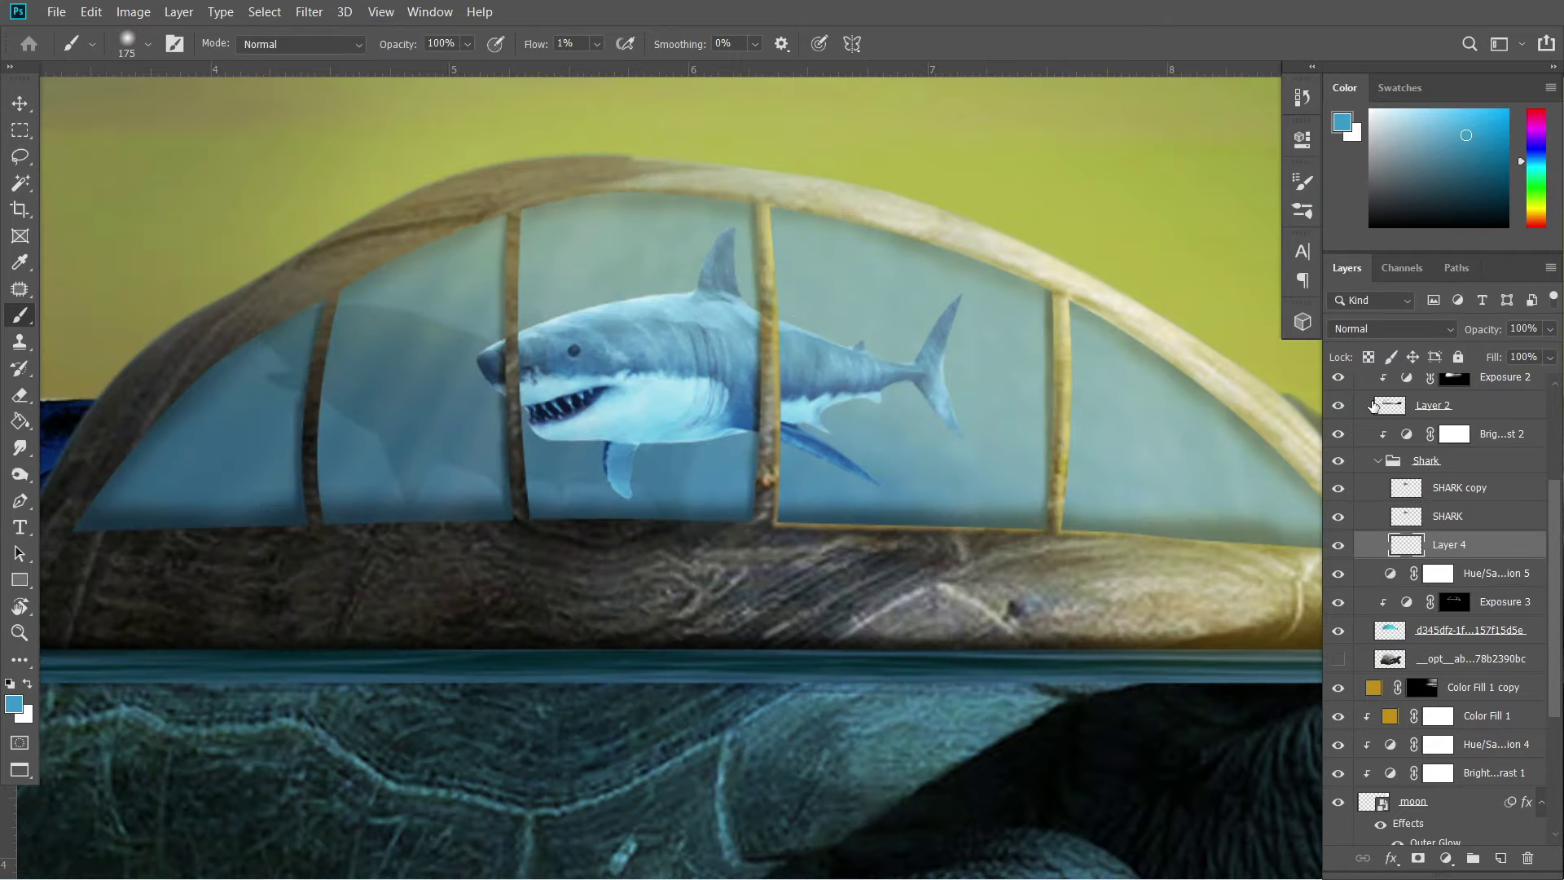
Load the dome glass selection and paint bright cyan across the panes at 59% flow.
left_click(1373, 405, "ctrl")
key("shift+5")
key("shift+9")
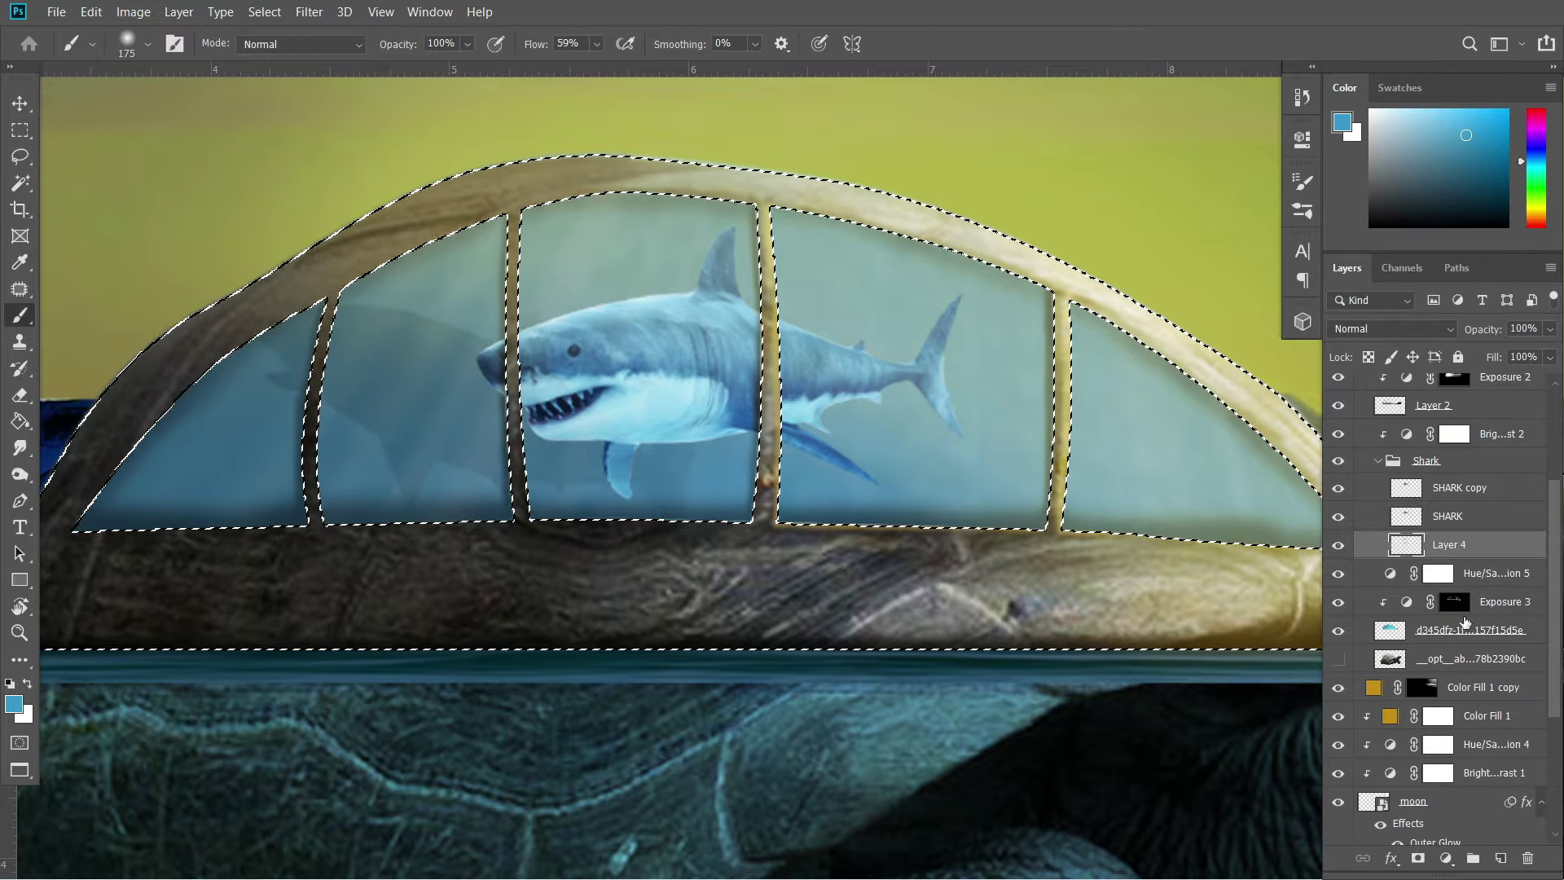
key("ctrl+h")
mouse_move(1030, 436)
left_mouse_down()
mouse_move(646, 272)
mouse_move(466, 409)
mouse_move(800, 437)
left_mouse_up()
key("ctrl+0")
key("v")
Blend the cyan glow layer as Overlay and reduce the brush size to 58.
left_click(1454, 328)
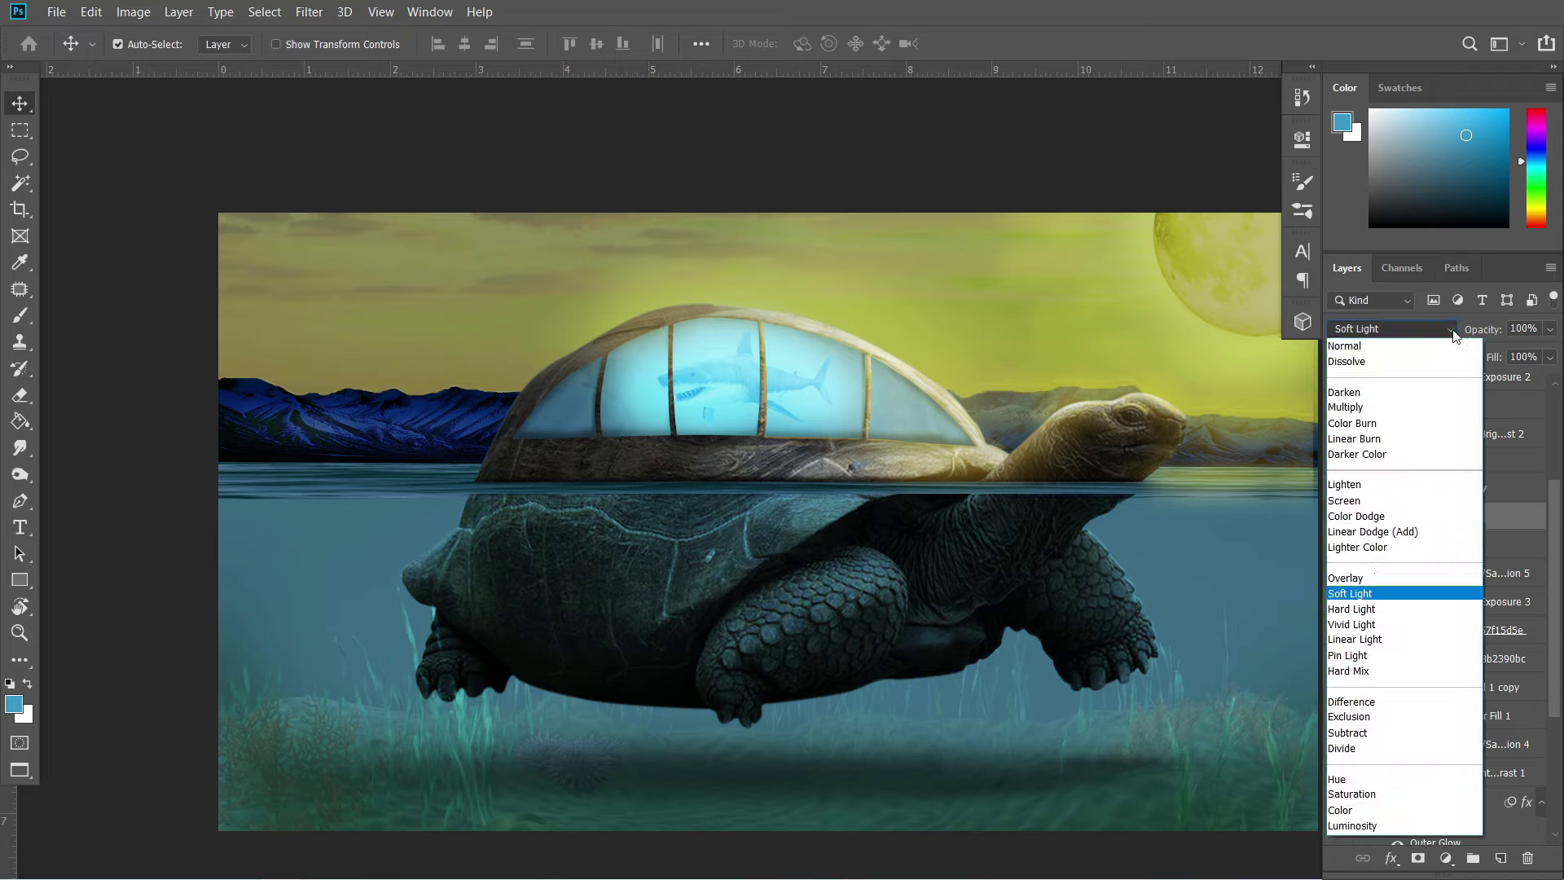
left_click(1371, 609)
key("ctrl+plus")
left_click(915, 432)
key("b")
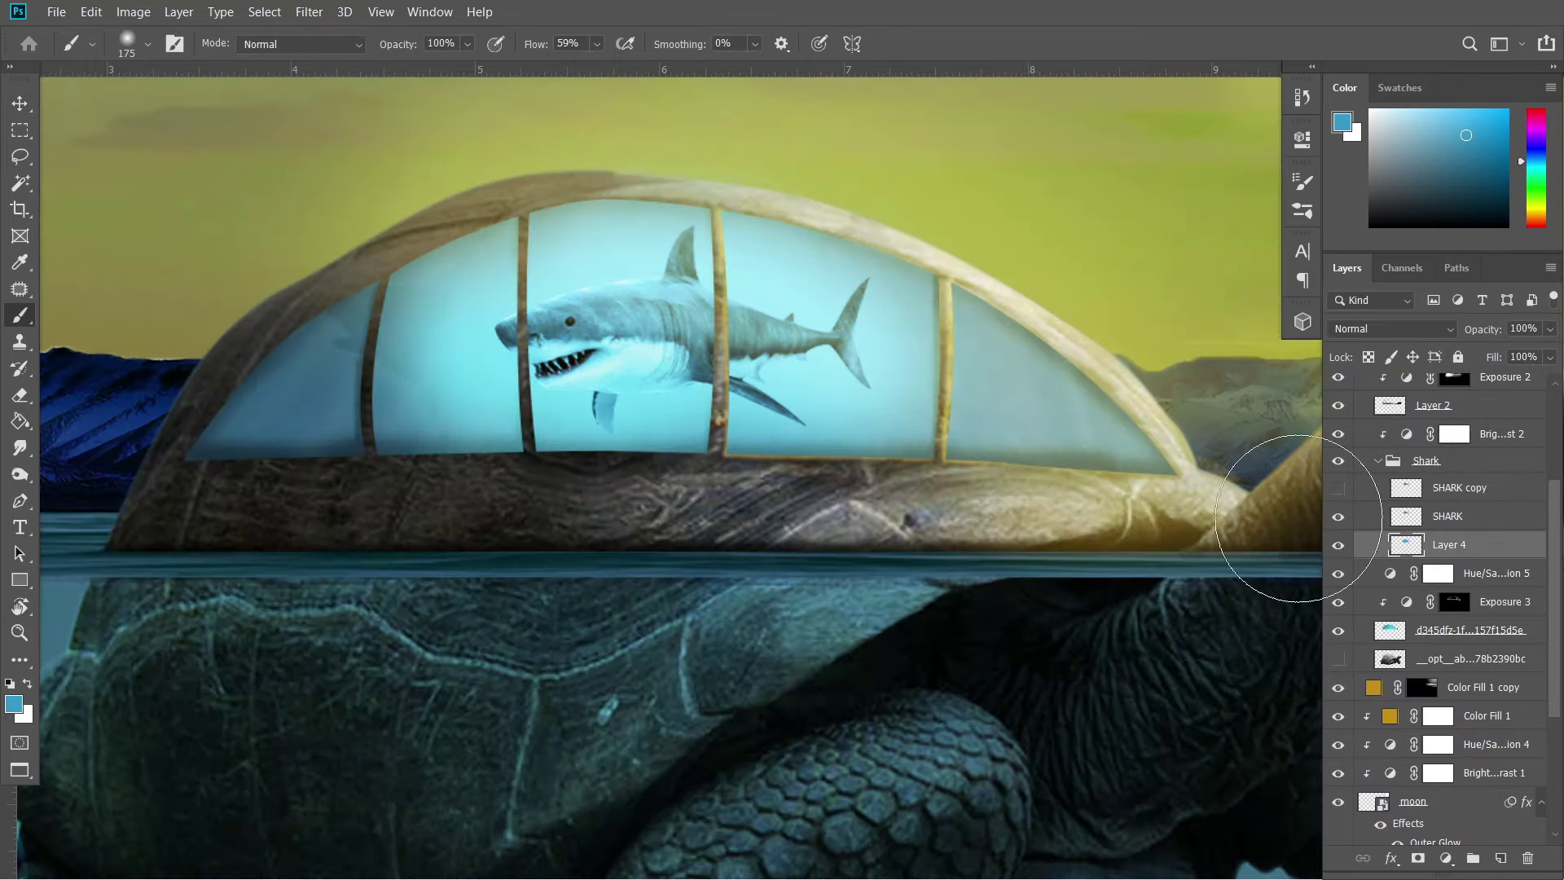
left_click(147, 44)
left_click(490, 92)
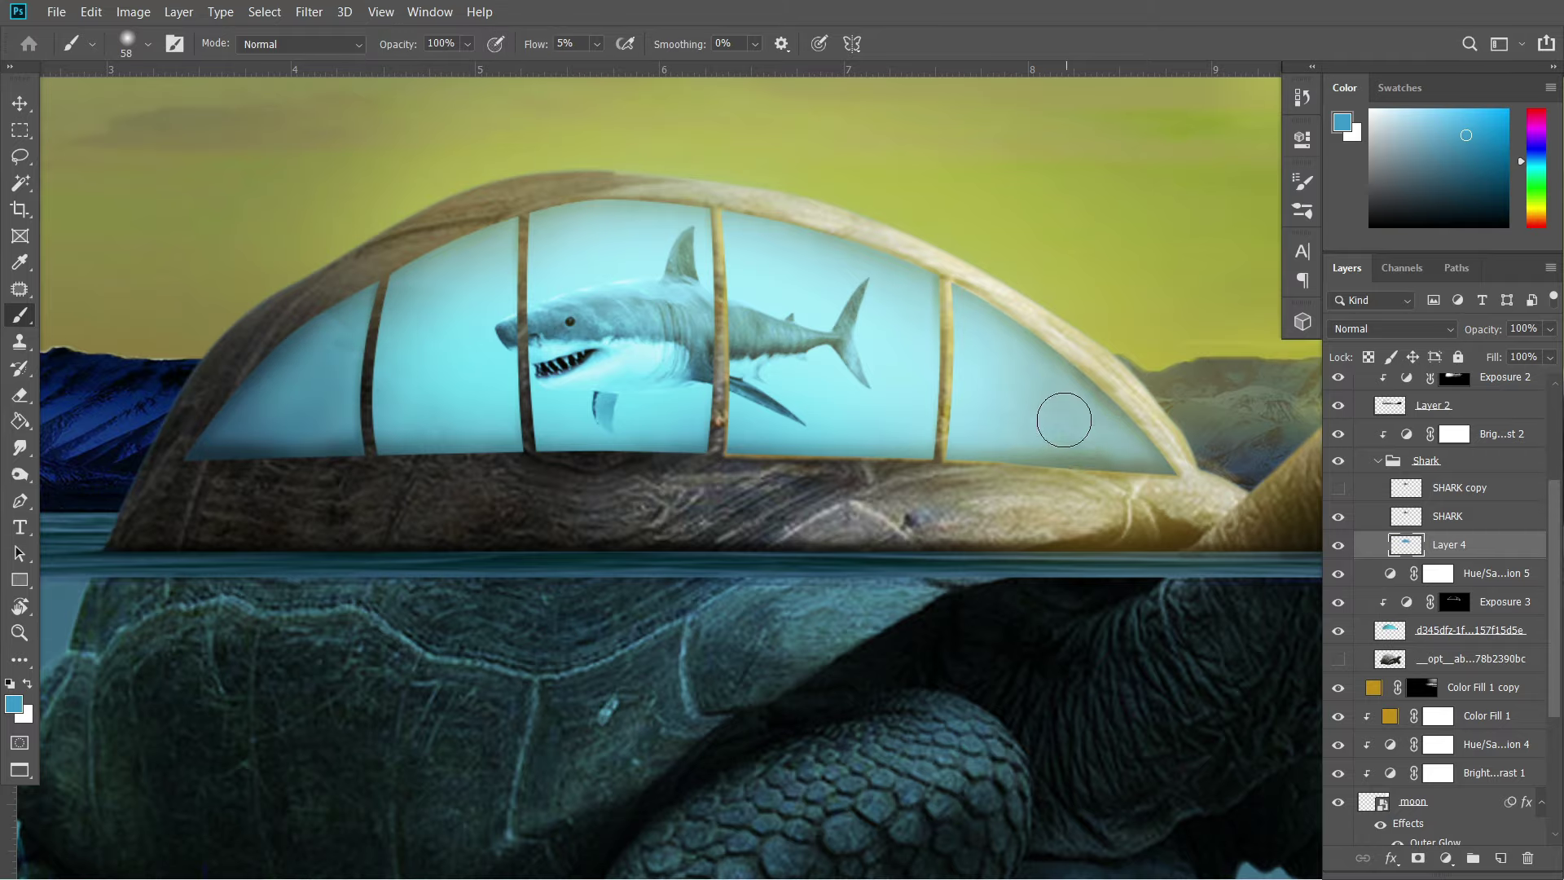
left_click(1391, 328)
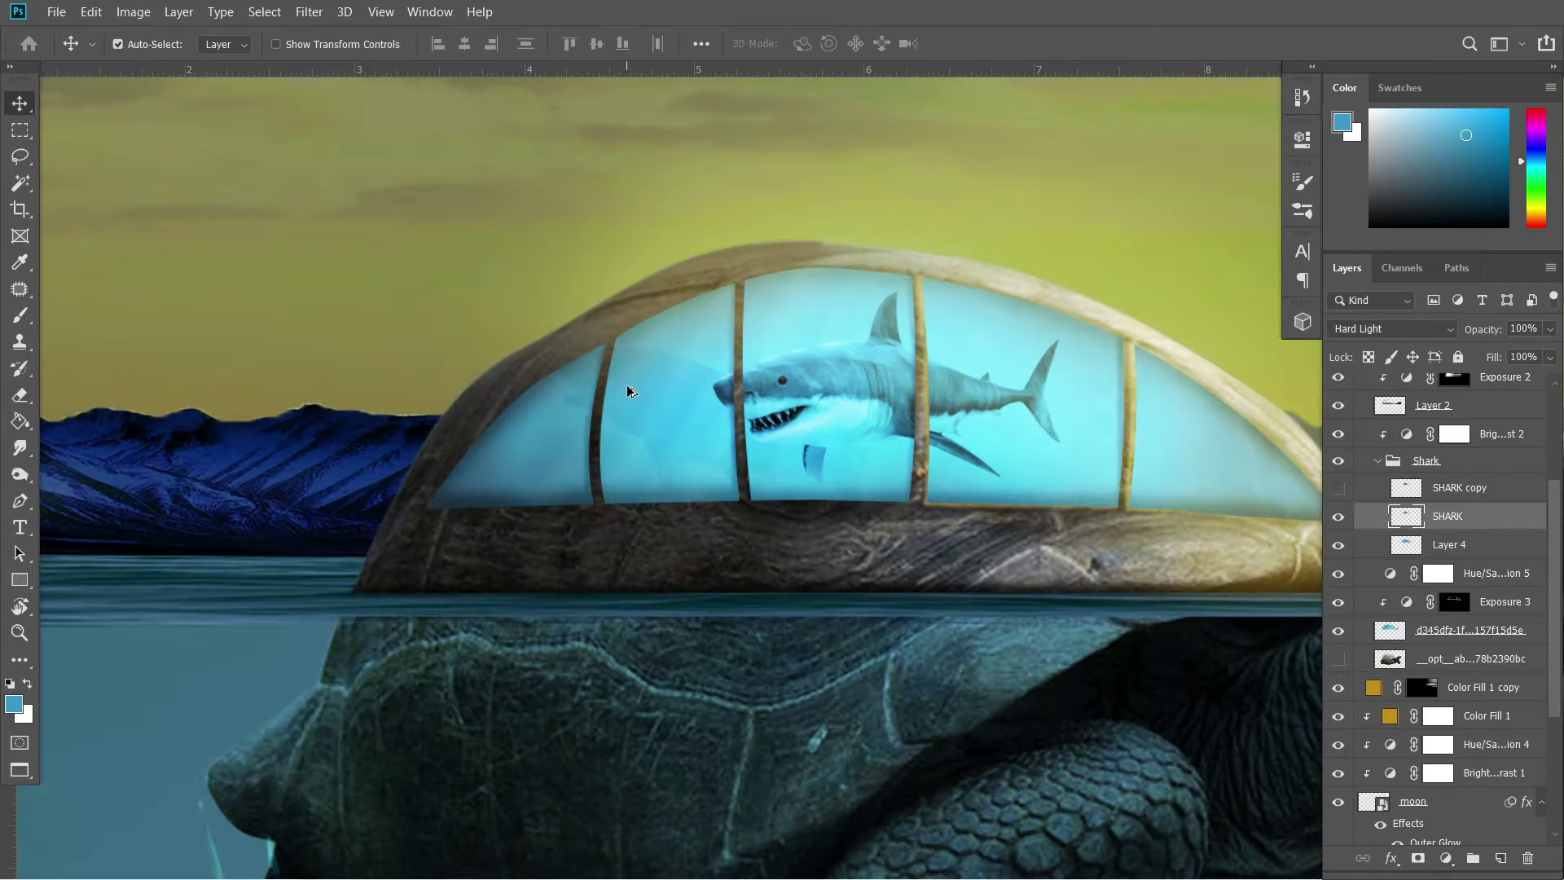
Fit the image on screen and tune the shark's cyan Outer Glow spread and size.
key("ctrl+minus")
key("ctrl+minus")
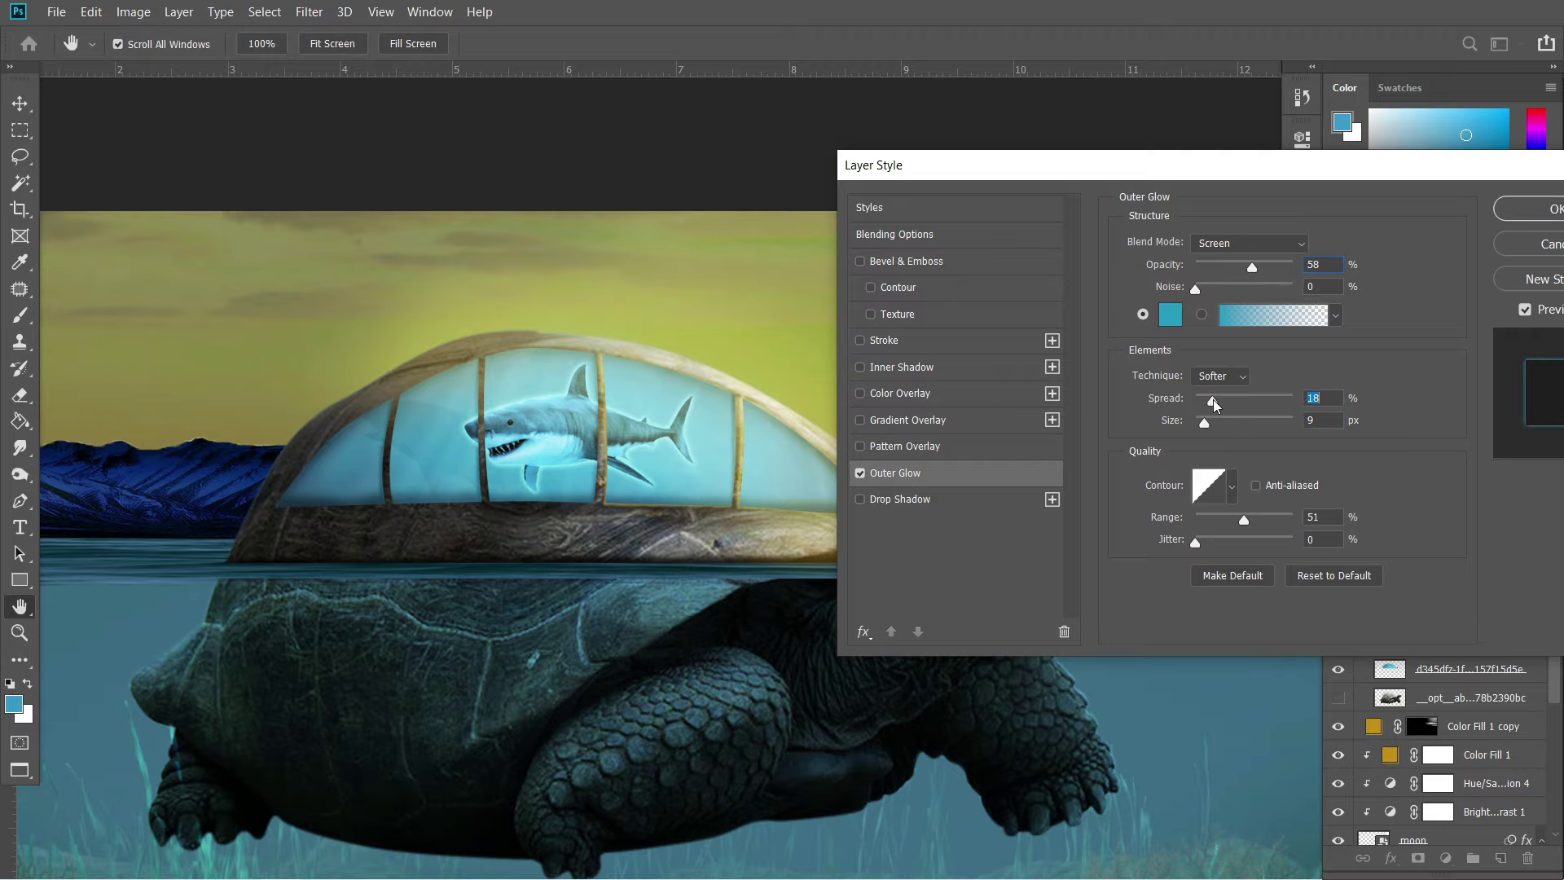
left_click_drag(1204, 422, 1200, 401)
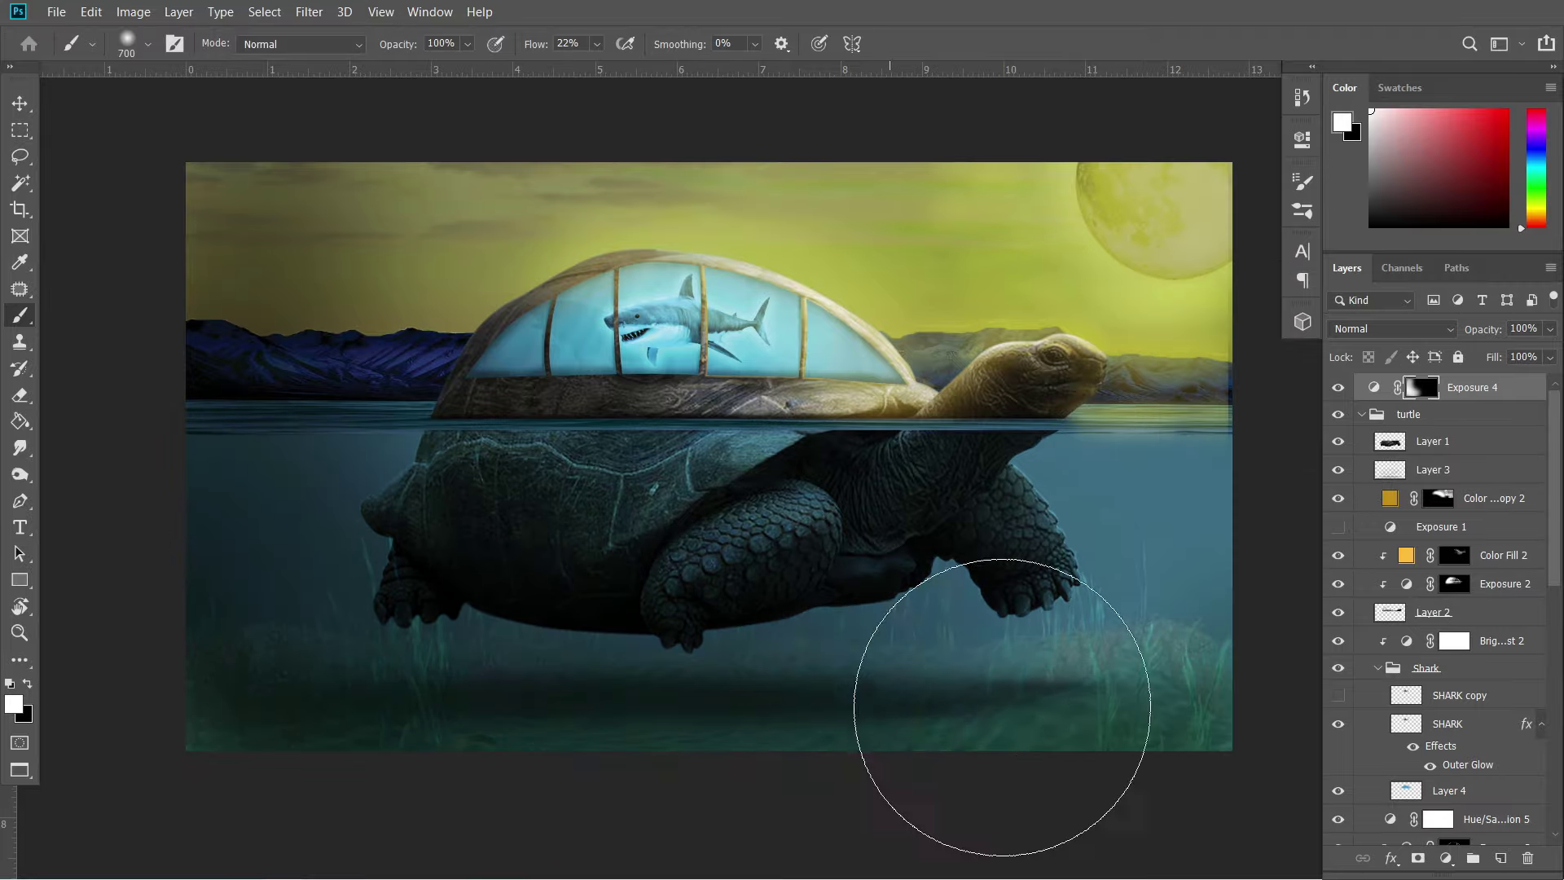
Resize the brush, select Layer 1, and toggle Layer 2's visibility to compare the result.
key("bracketleft")
key("bracketleft")
key("bracketleft")
scroll(716, 471, "up", 2)
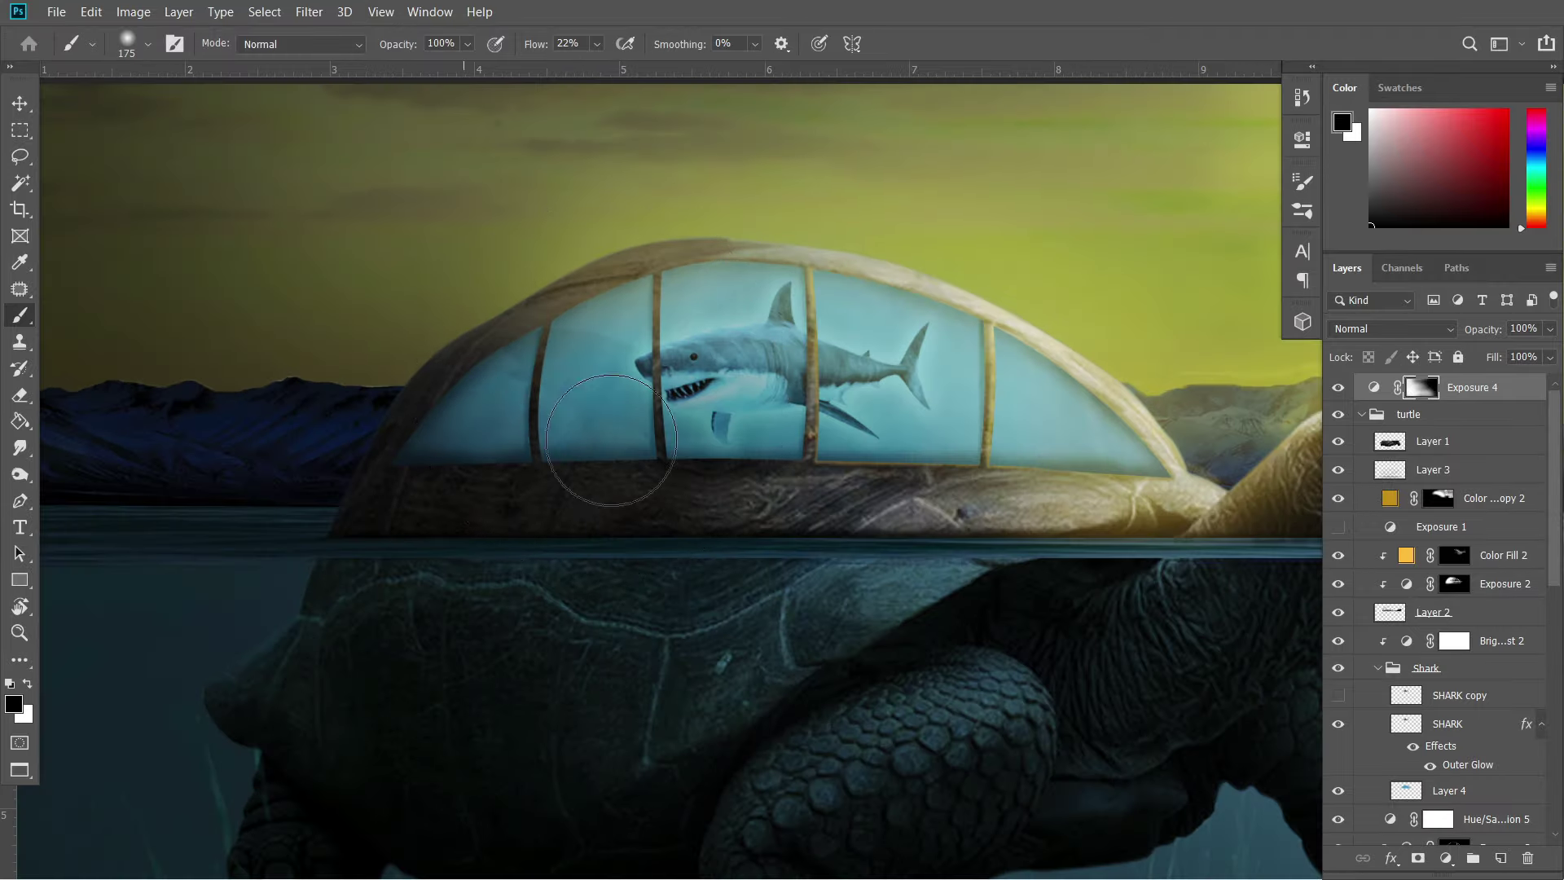
scroll(652, 407, "down", 1)
scroll(374, 338, "down", 3)
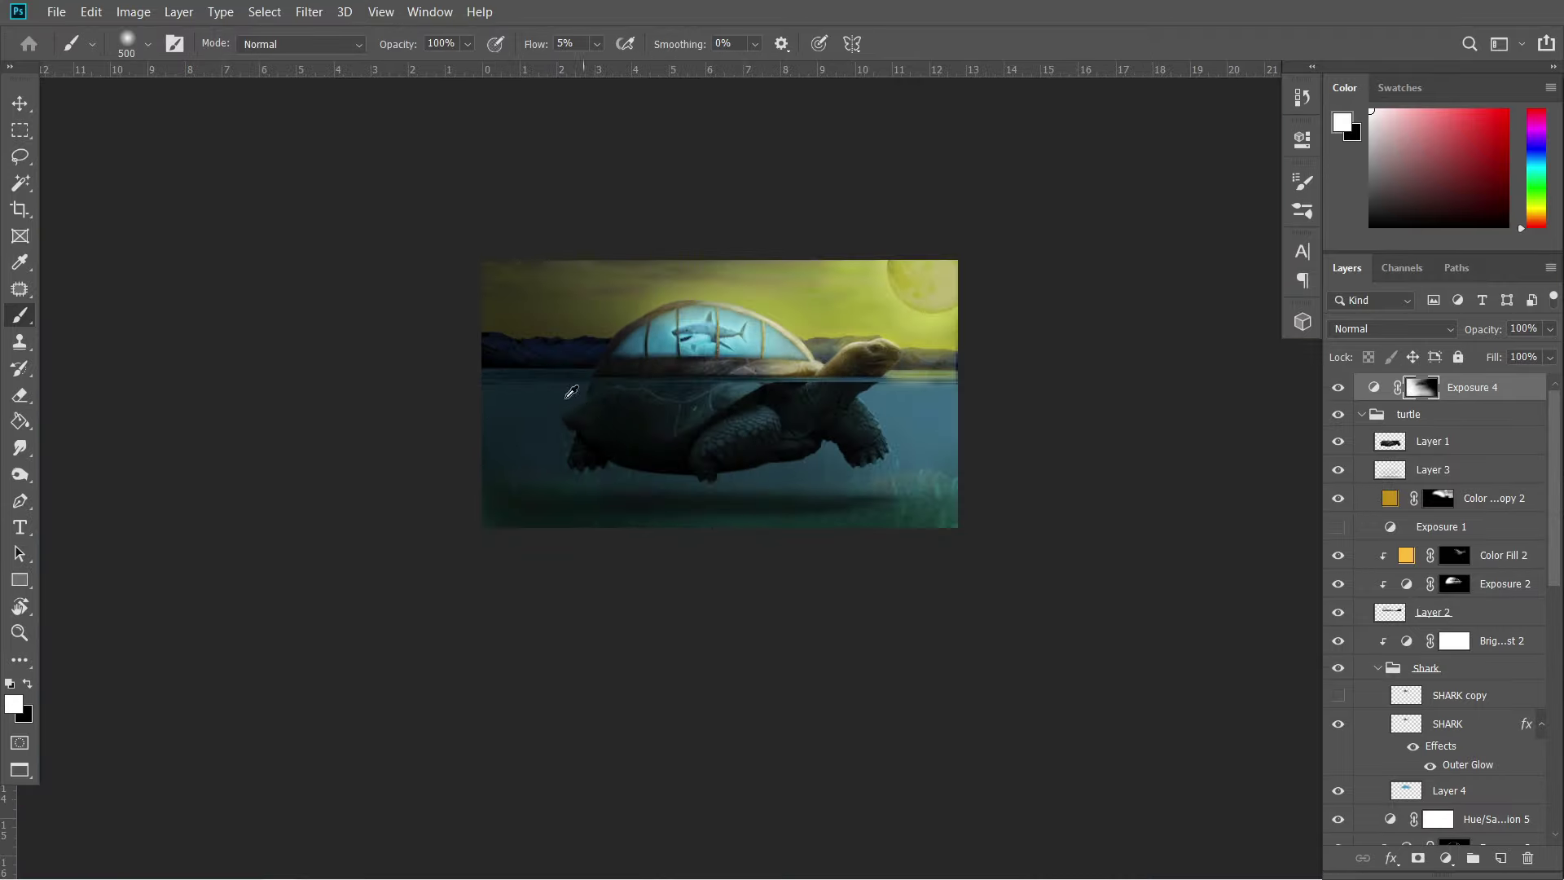
key("bracketright")
key("bracketright")
key("bracketright")
scroll(583, 366, "up", 2)
scroll(707, 551, "down", 1)
key("v")
key("b")
scroll(412, 447, "up", 2)
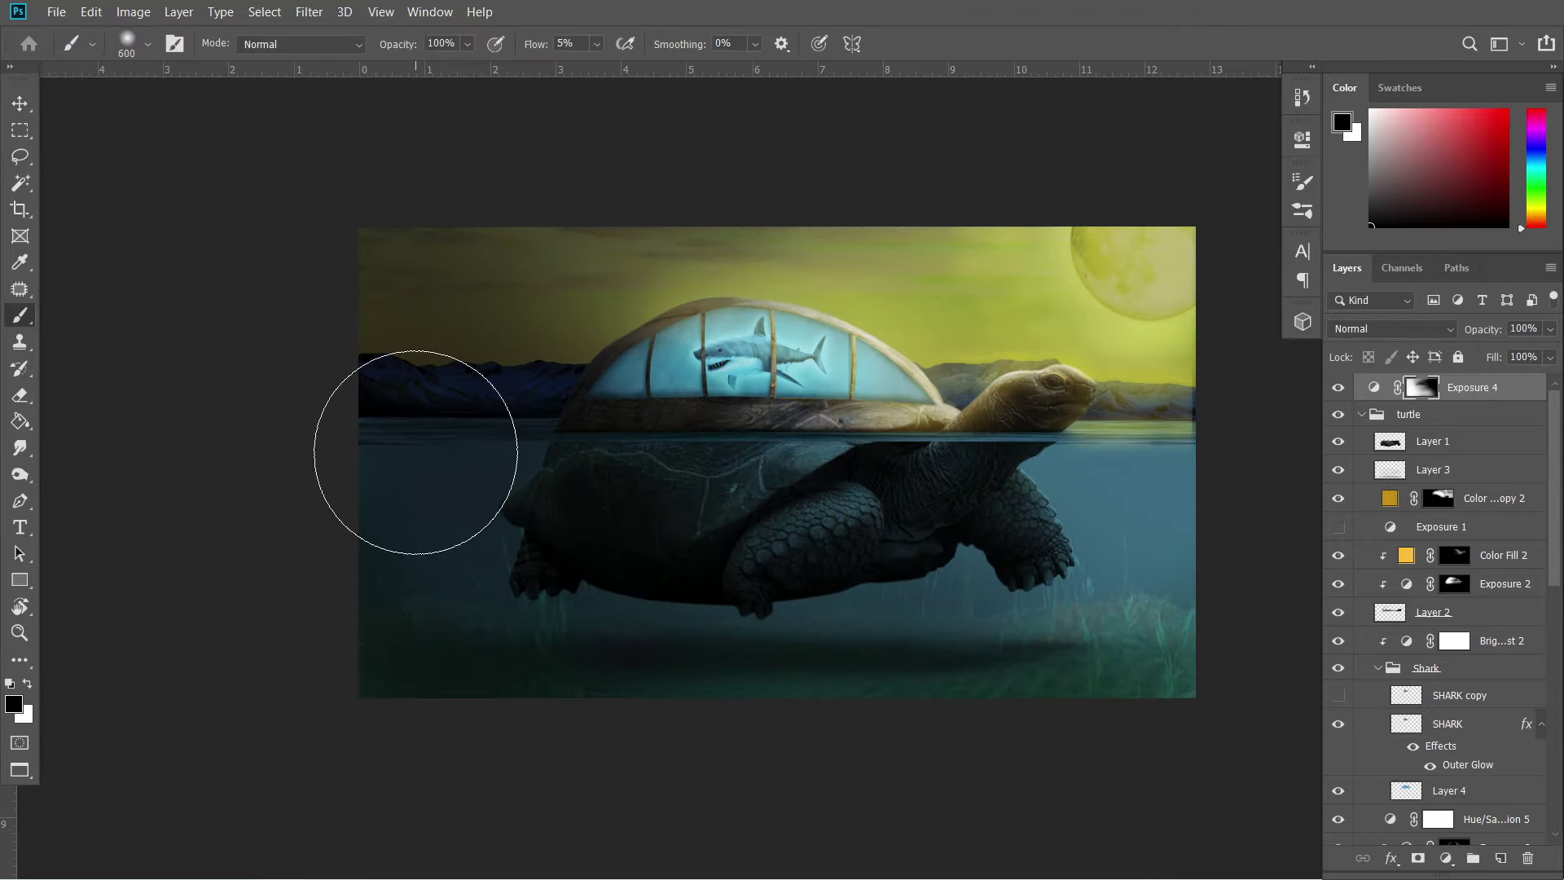
scroll(768, 559, "down", 2)
scroll(818, 453, "up", 2)
key("x")
key("v")
scroll(592, 307, "up", 3)
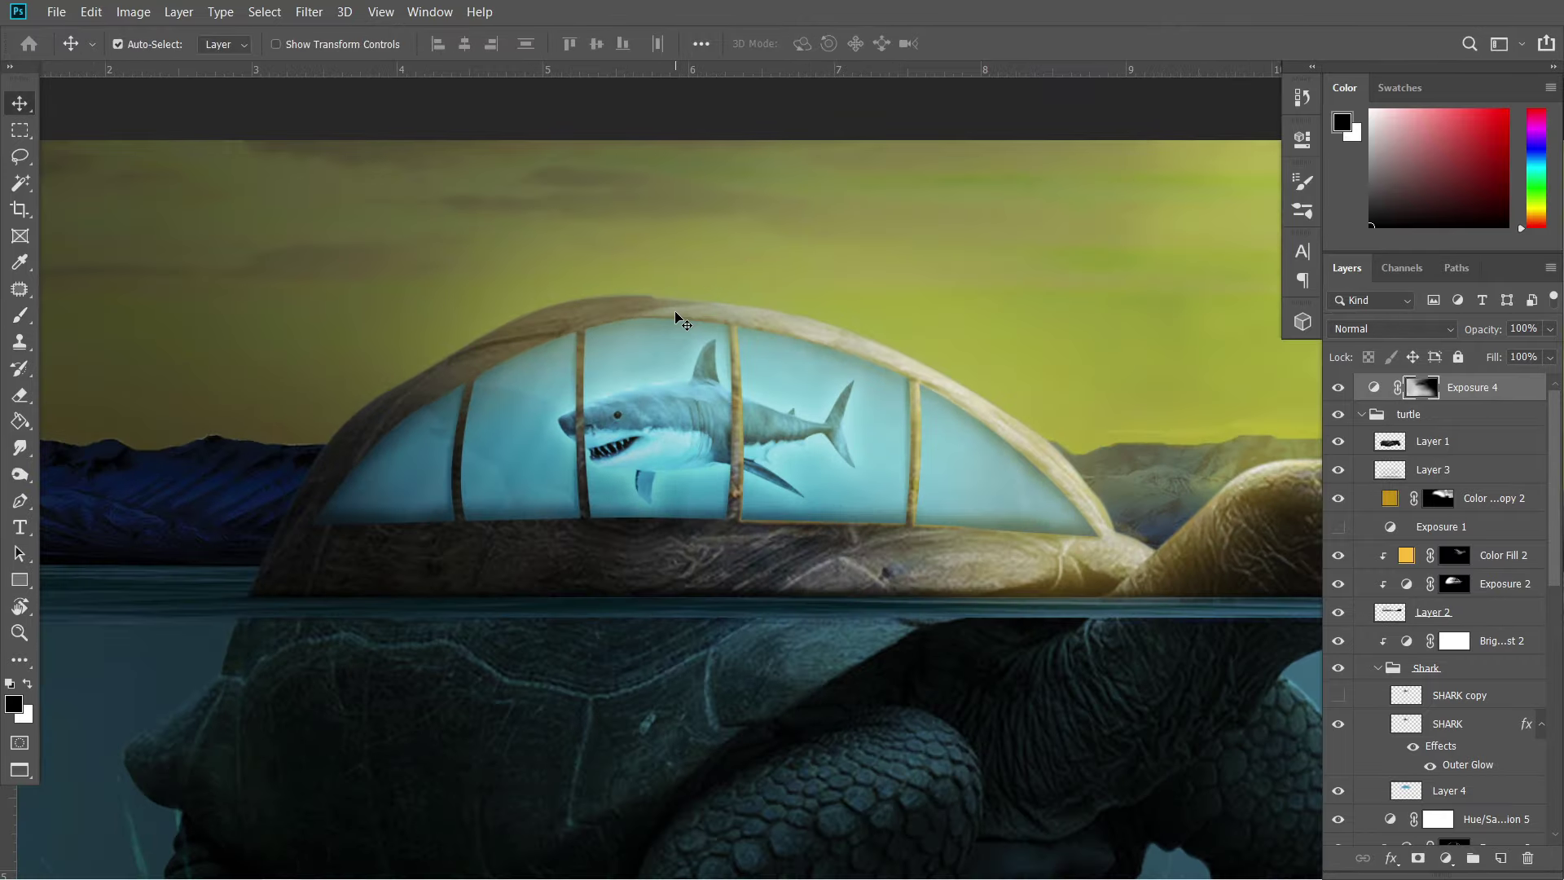
left_click(1434, 441)
left_click(1338, 612)
left_click(1430, 613)
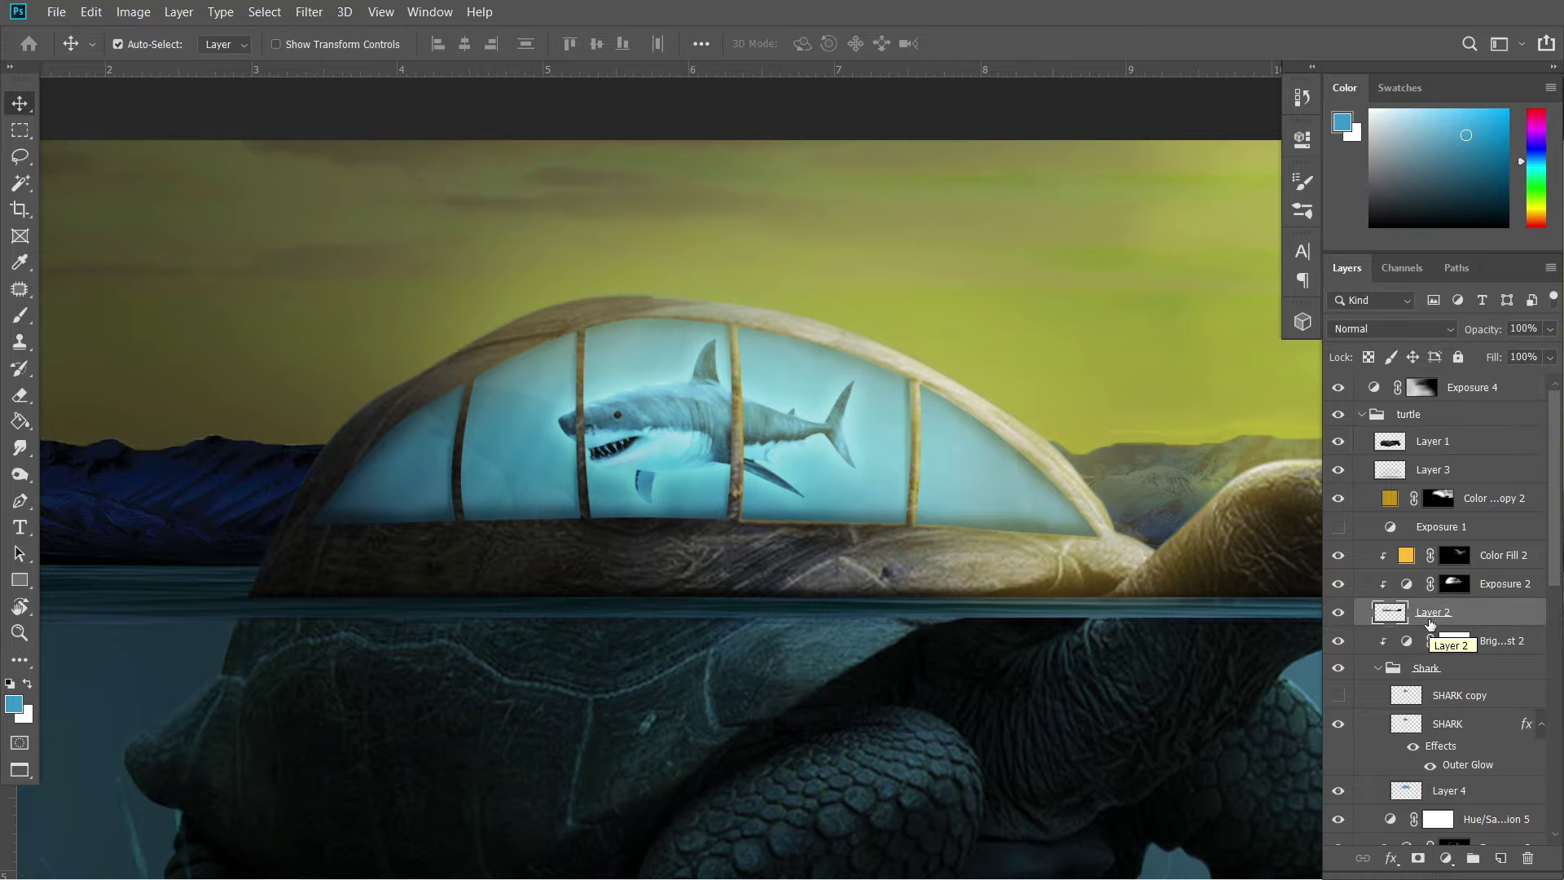
On the Color Fill 2 mask, brighten the window's vertical bar with golden glow.
left_click(1453, 555)
key("b")
scroll(693, 295, "up", 3)
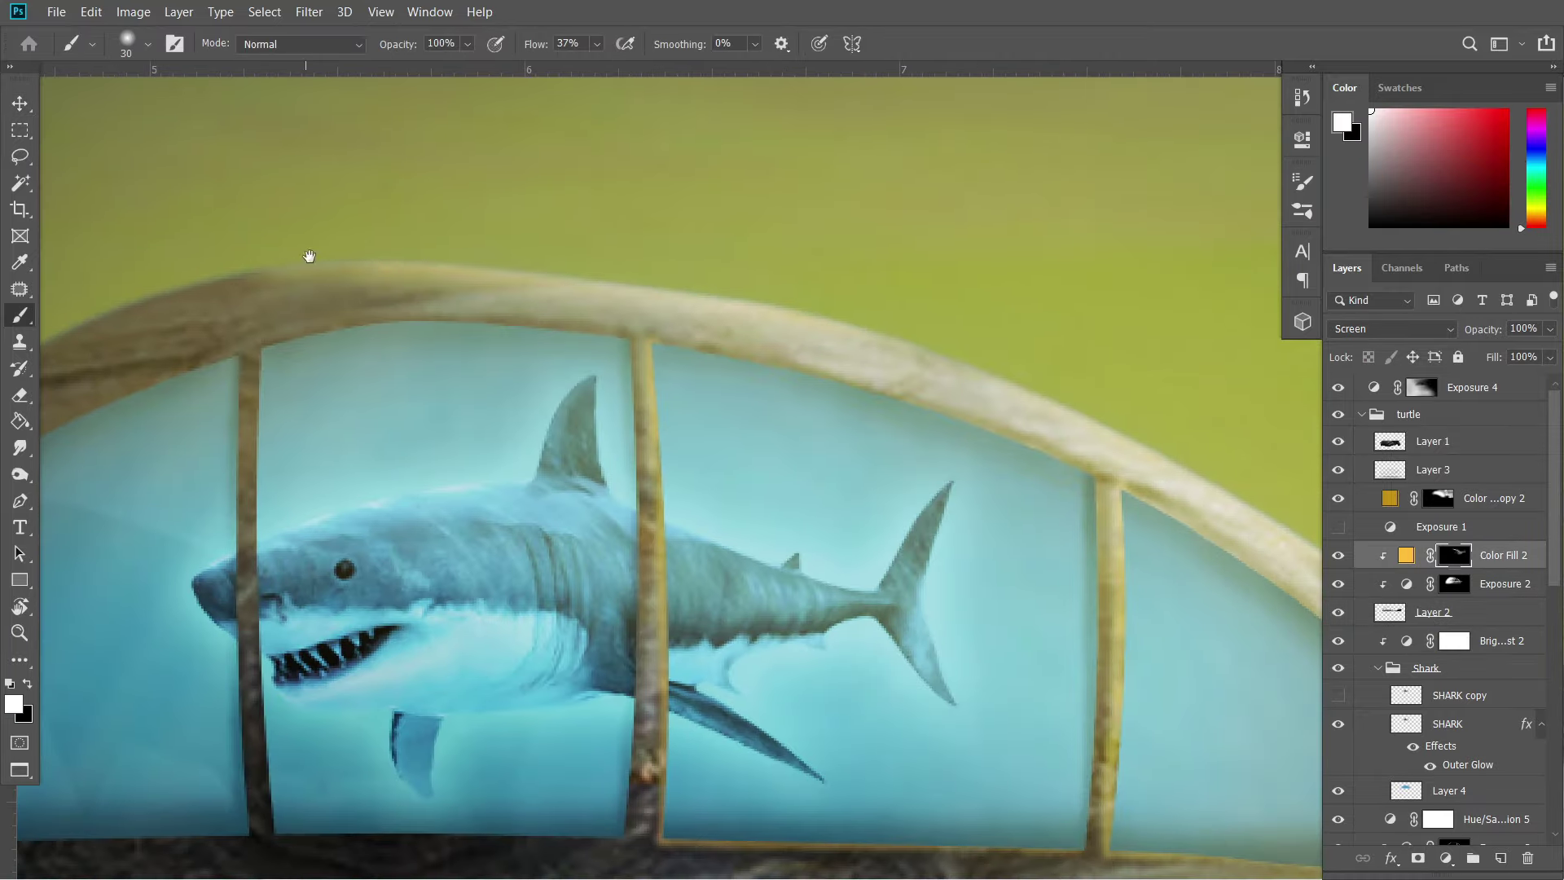
scroll(1048, 496, "up", 1)
scroll(1049, 496, "up", 5)
scroll(523, 234, "up", 2)
scroll(523, 234, "down", 3)
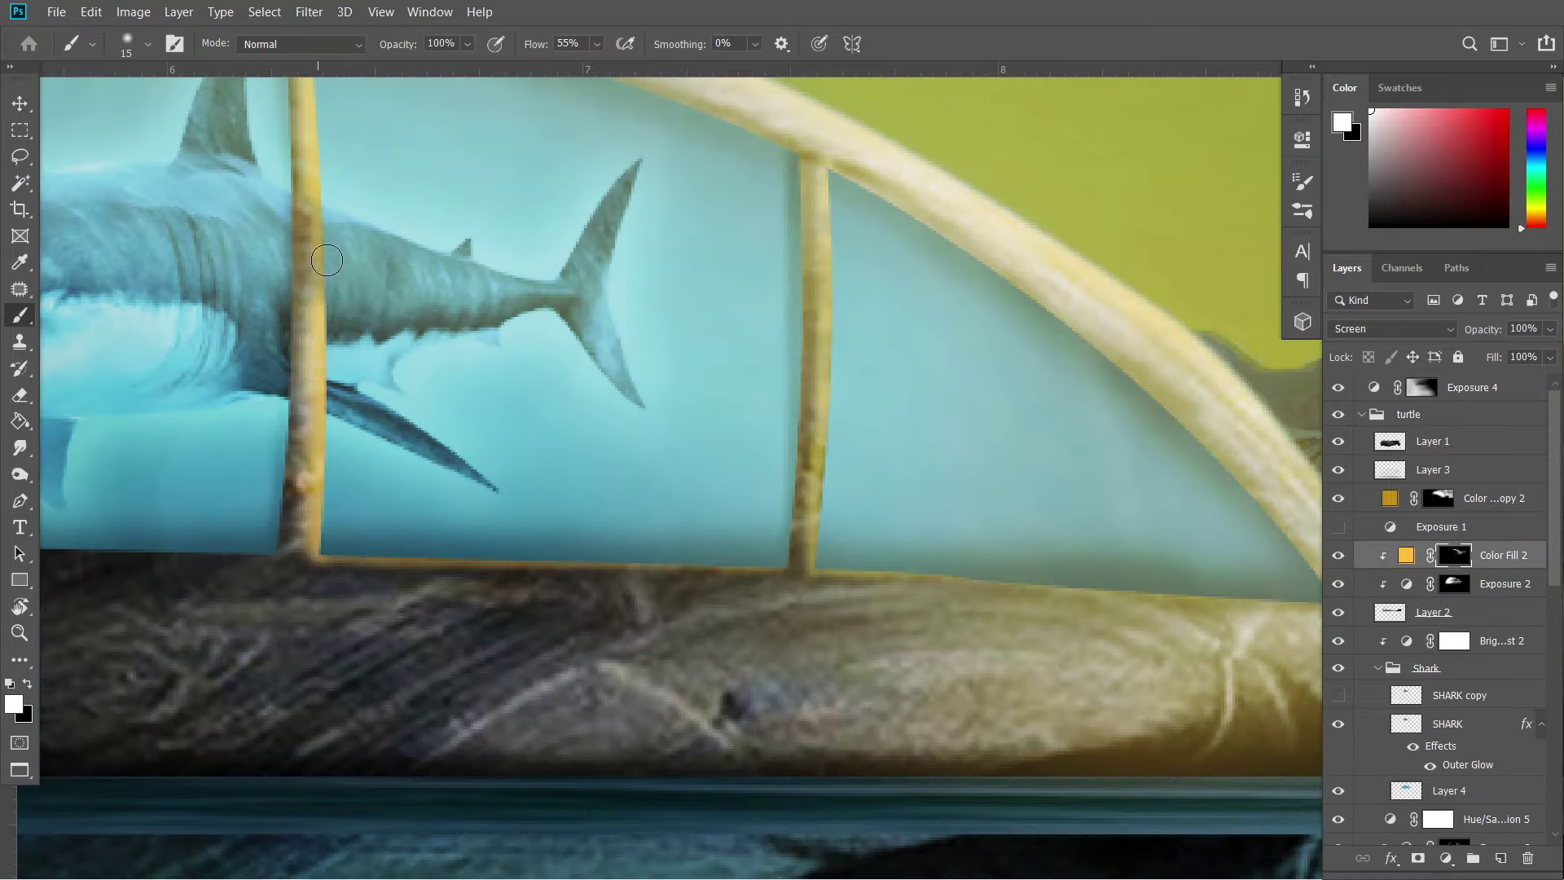
left_click_drag(766, 668, 779, 245)
key("x")
scroll(663, 461, "down", 5)
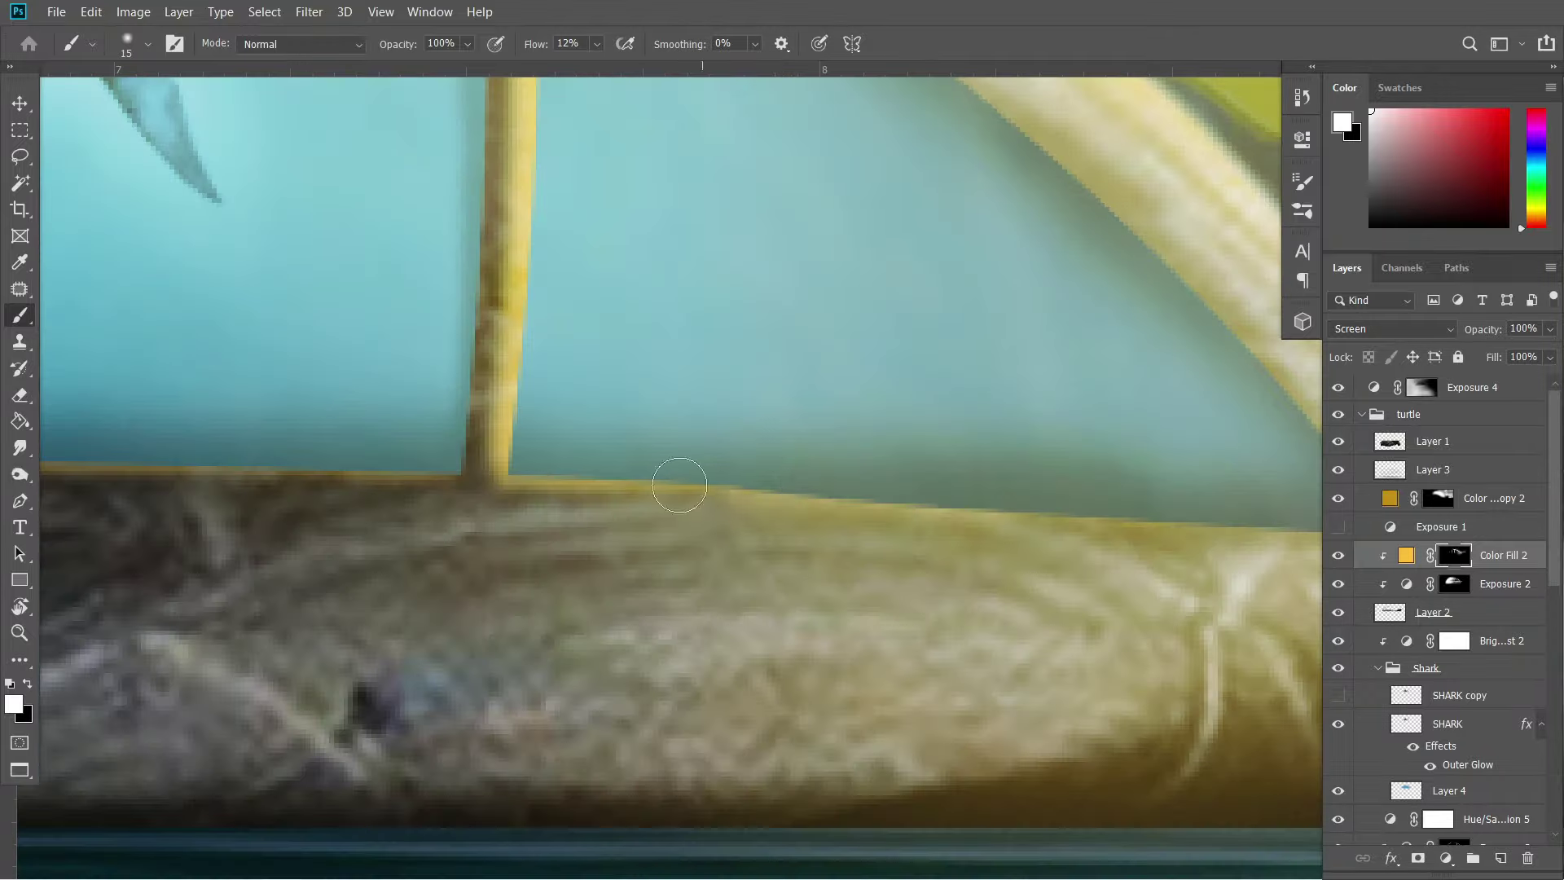
scroll(649, 513, "right", 3)
scroll(552, 108, "up", 5)
Paint black with a larger, higher-flow brush to remove excess glow around the upper window frame.
key("bracketleft")
key("bracketleft")
scroll(304, 113, "up", 2)
scroll(303, 113, "down", 3)
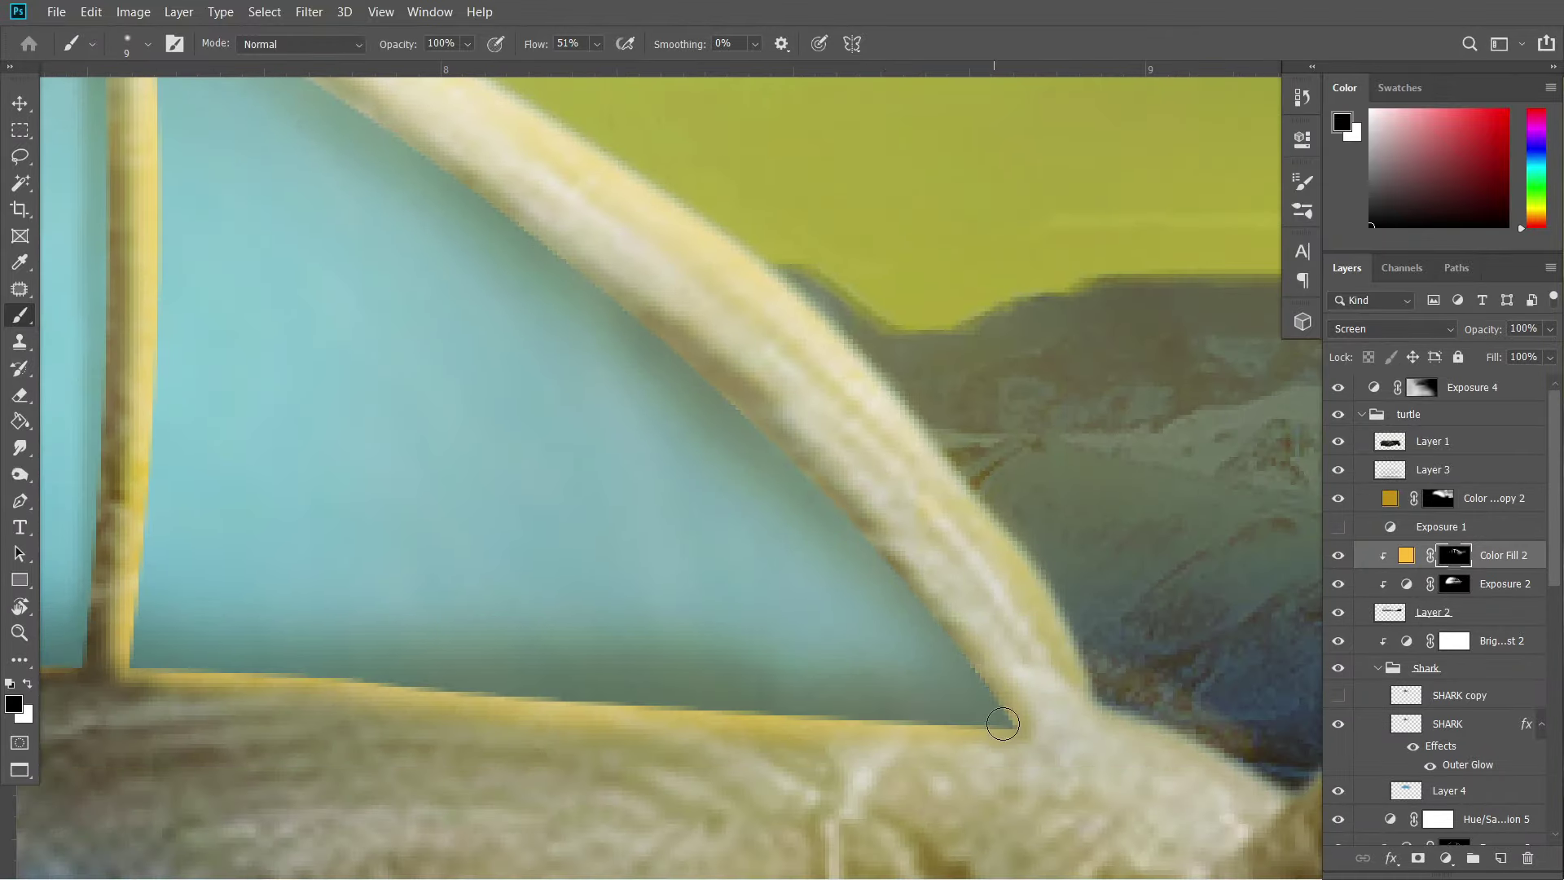
scroll(709, 320, "up", 3)
key("bracketright")
key("bracketright")
key("shift+7")
key("shift+9")
left_click_drag(725, 325, 785, 485)
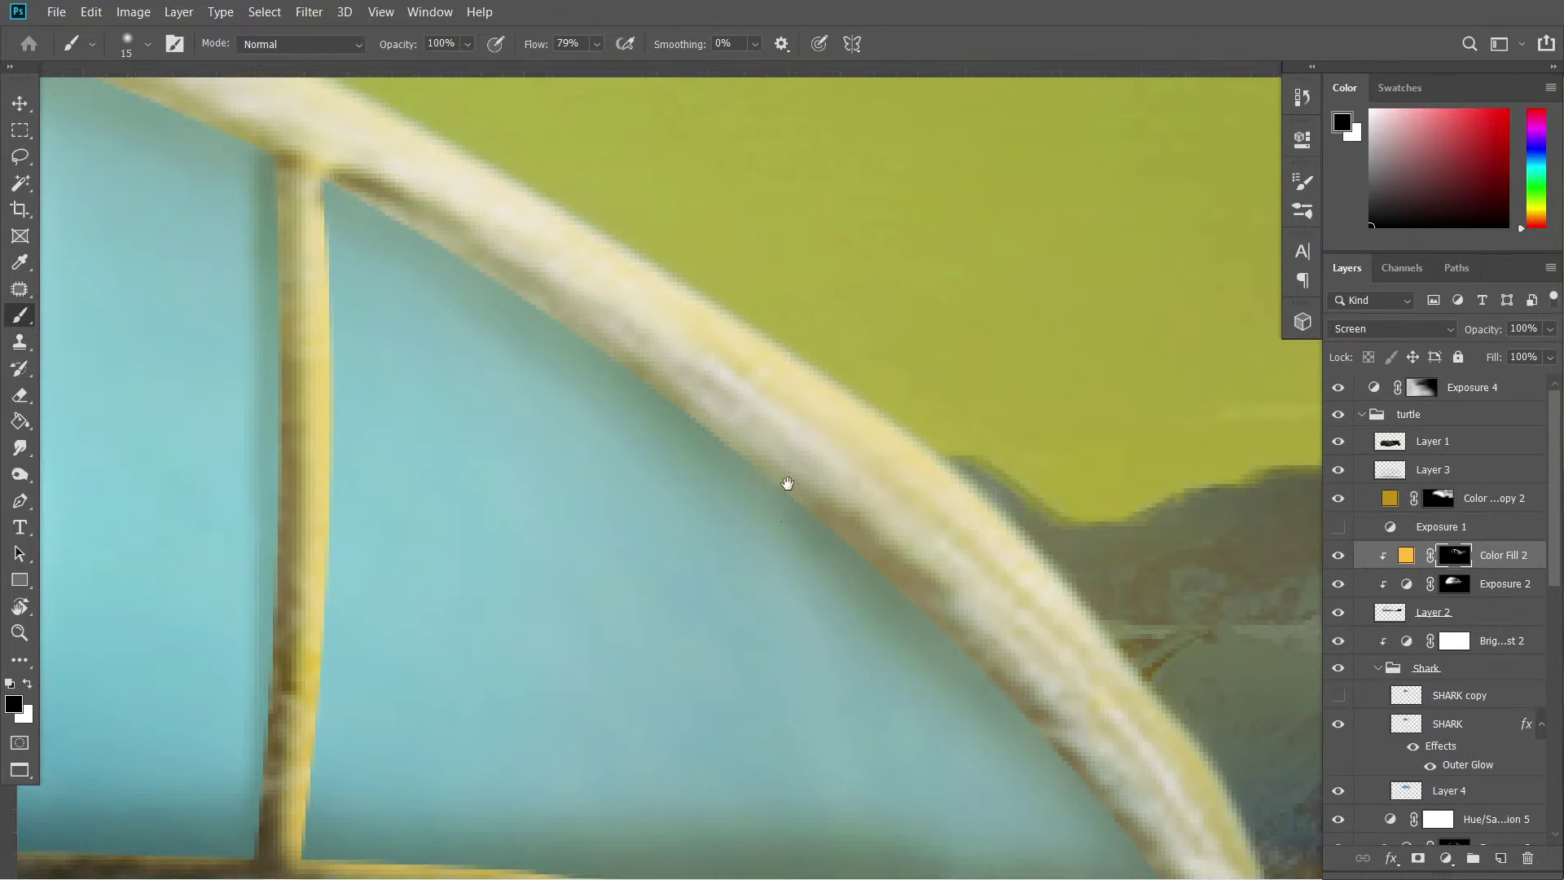
scroll(488, 179, "down", 3)
scroll(898, 606, "up", 4)
scroll(899, 606, "down", 5)
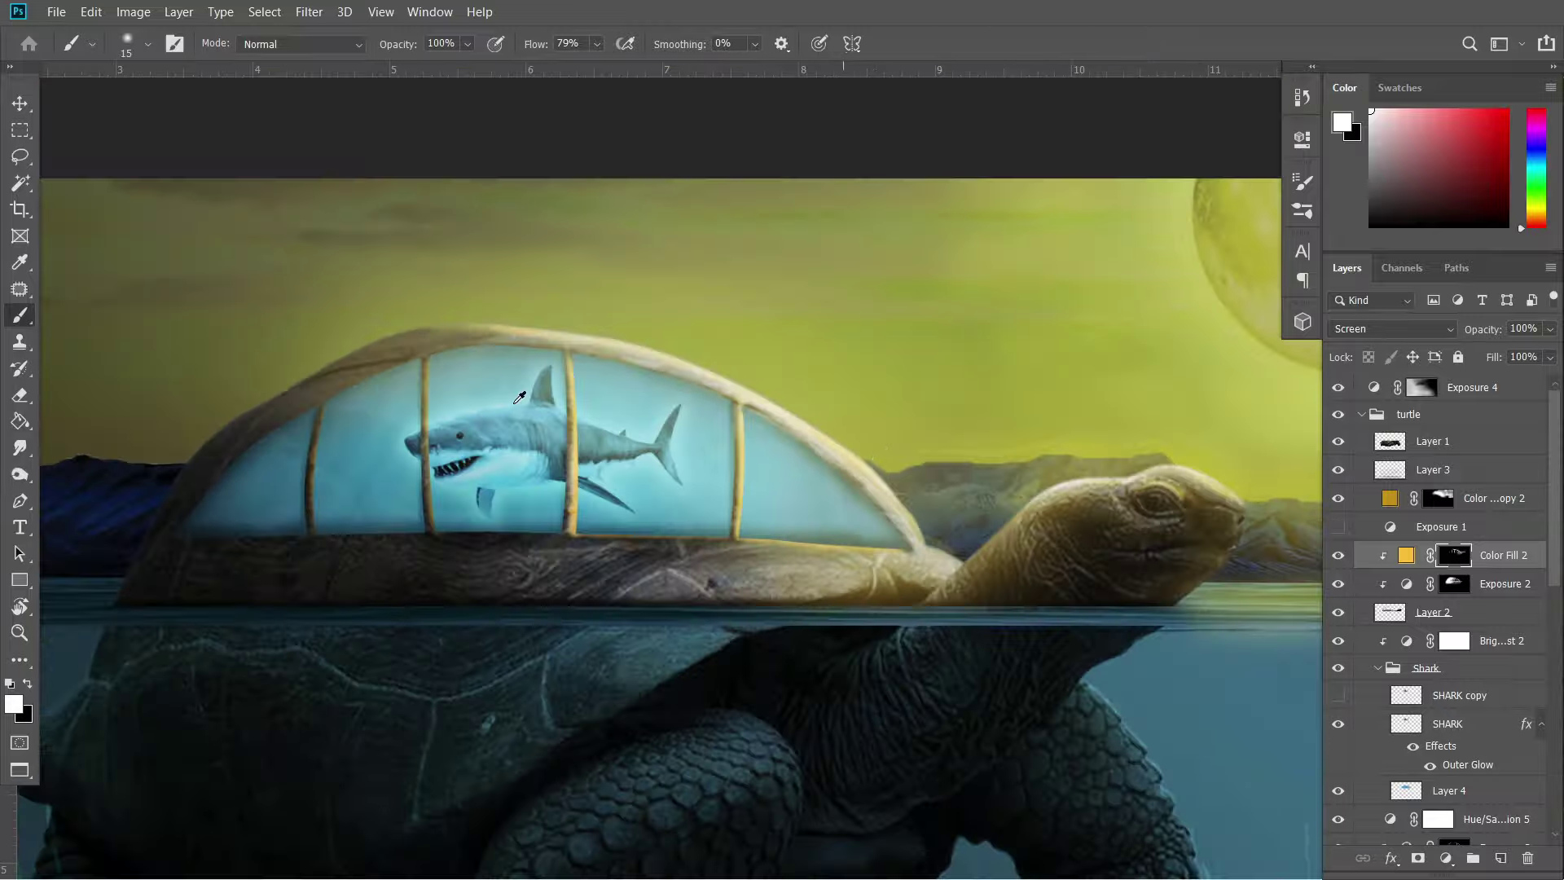
scroll(943, 454, "up", 5)
scroll(574, 343, "down", 5)
Paint white with a smaller, lower-flow brush to add glow on the tortoise's brow.
key("x")
scroll(574, 342, "up", 5)
scroll(574, 343, "down", 5)
scroll(698, 540, "up", 5)
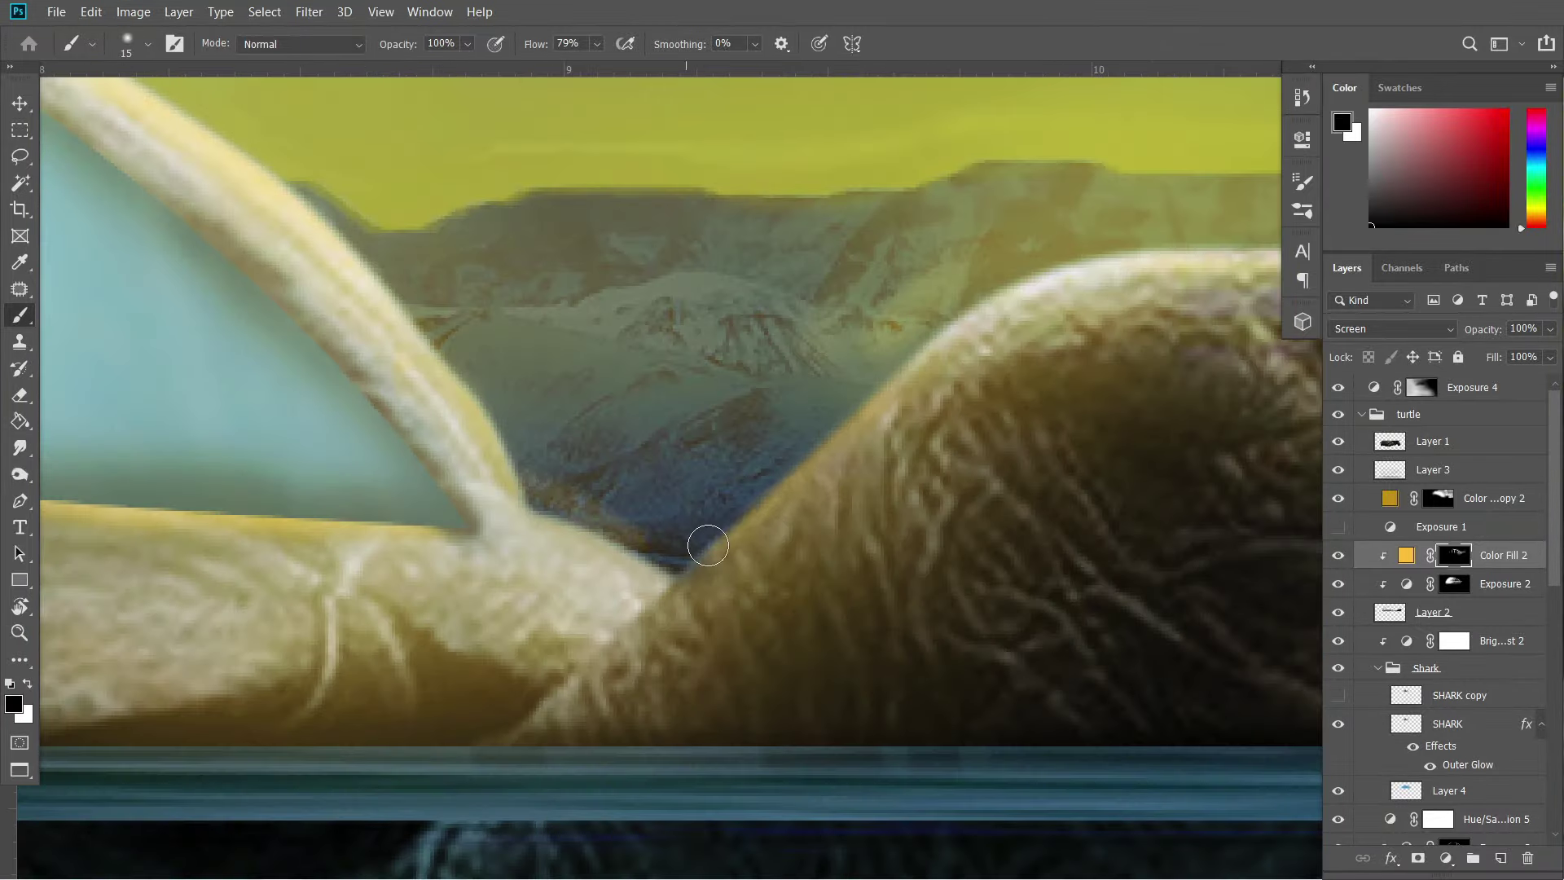
key("bracketleft")
key("bracketleft")
key("bracketleft")
scroll(880, 489, "down", 2)
key("shift+6")
key("shift+7")
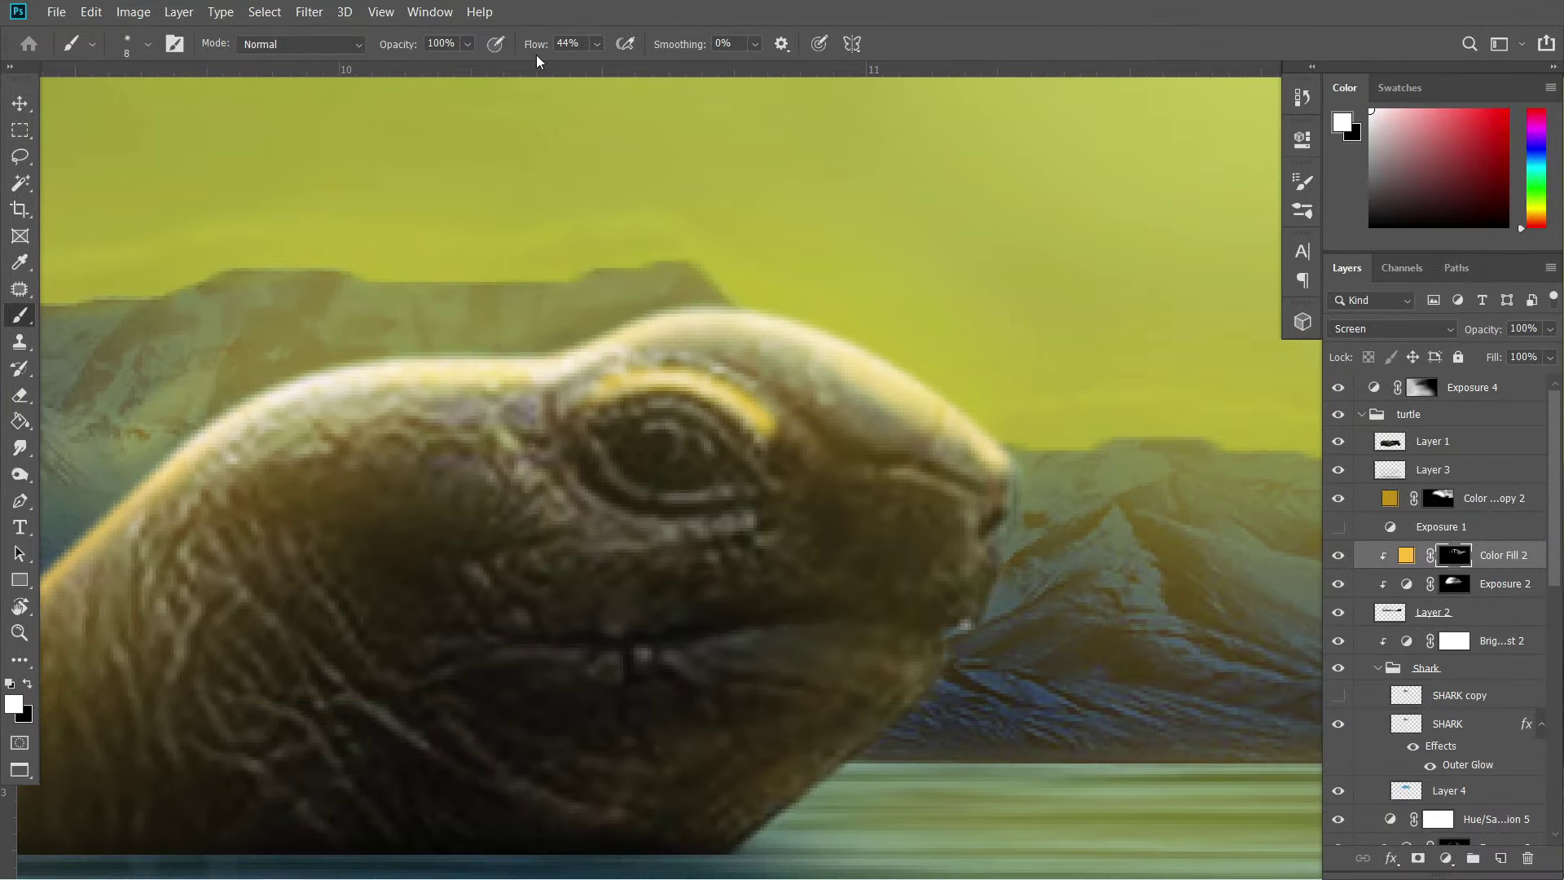
scroll(684, 332, "down", 3)
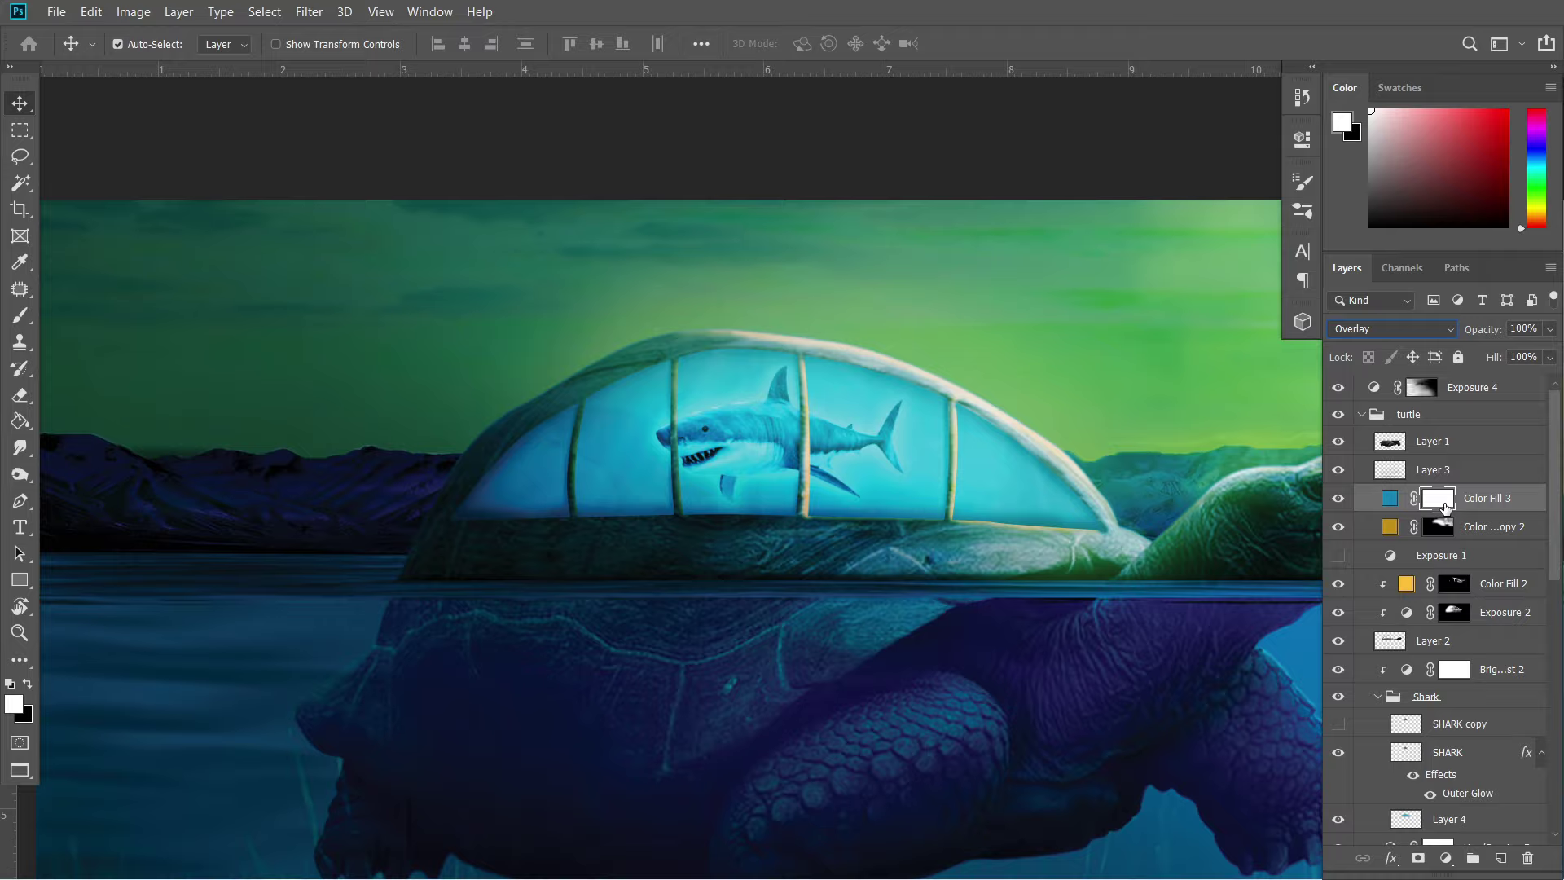
Invert the Color Fill 3 mask to hide the blue fill, with the brush at full opacity.
key("b")
scroll(340, 282, "up", 3)
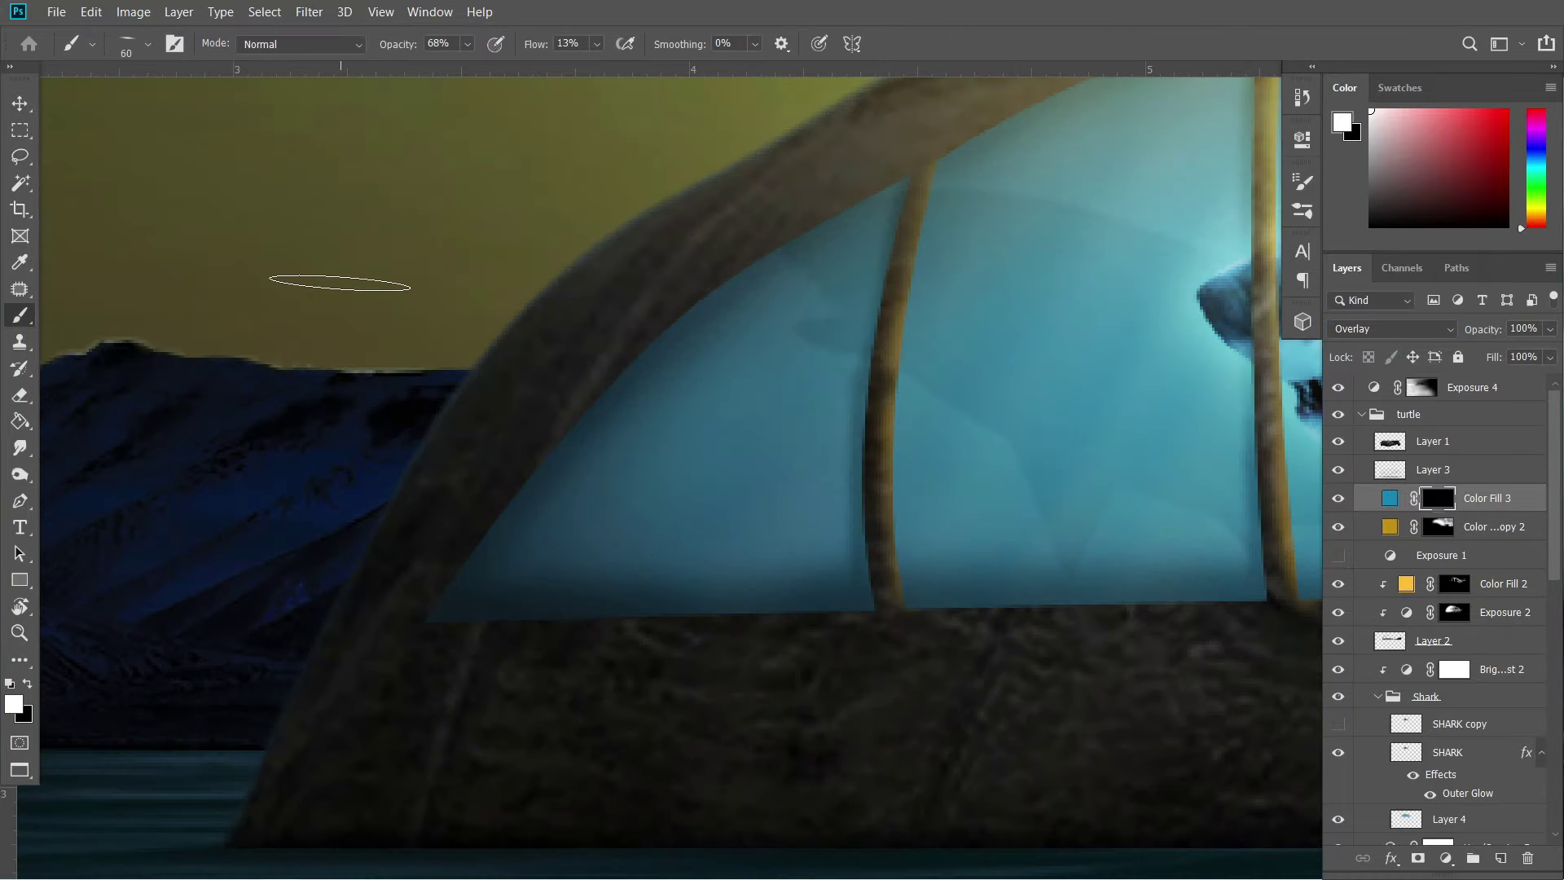
scroll(339, 282, "down", 5)
key("0")
scroll(611, 321, "up", 3)
scroll(709, 517, "down", 2)
scroll(982, 553, "up", 2)
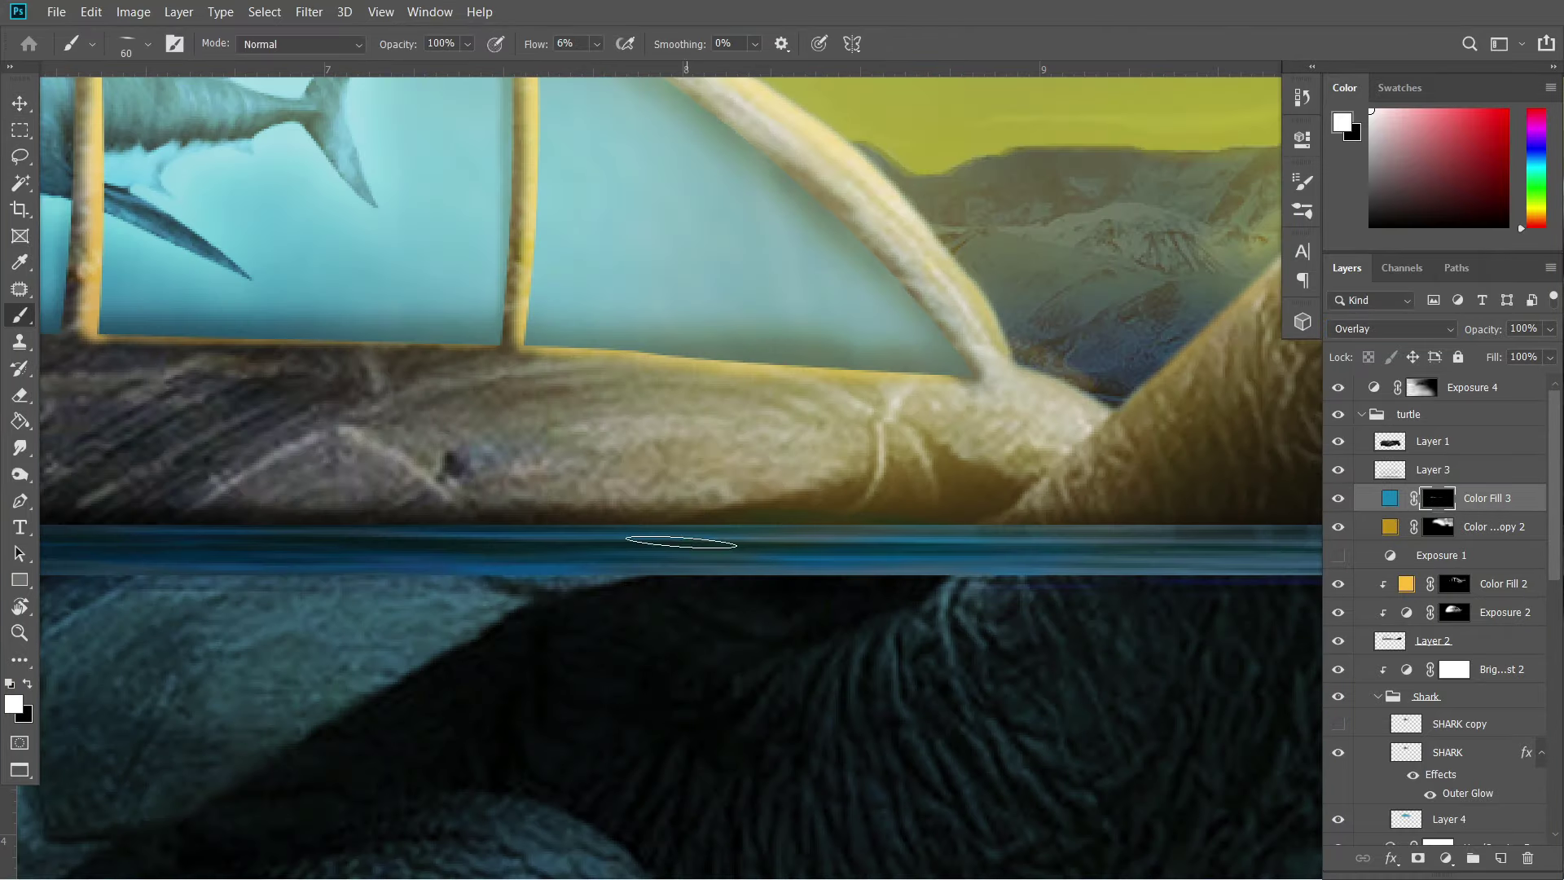
scroll(680, 542, "down", 5)
scroll(314, 549, "up", 5)
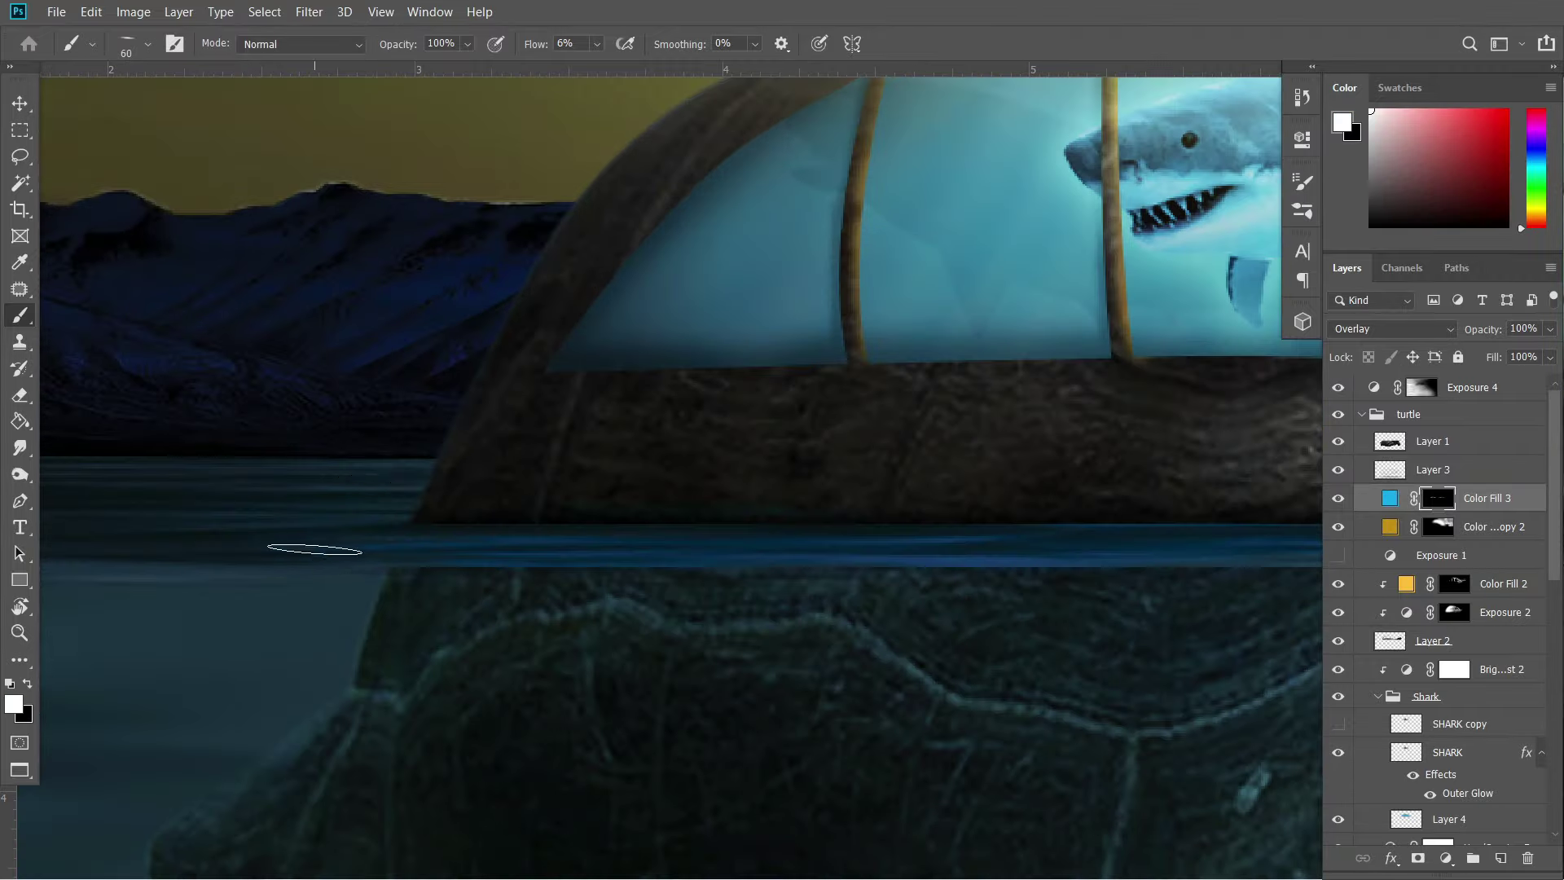
scroll(712, 614, "down", 1)
scroll(1002, 565, "down", 1)
scroll(705, 621, "down", 2)
scroll(898, 624, "up", 4)
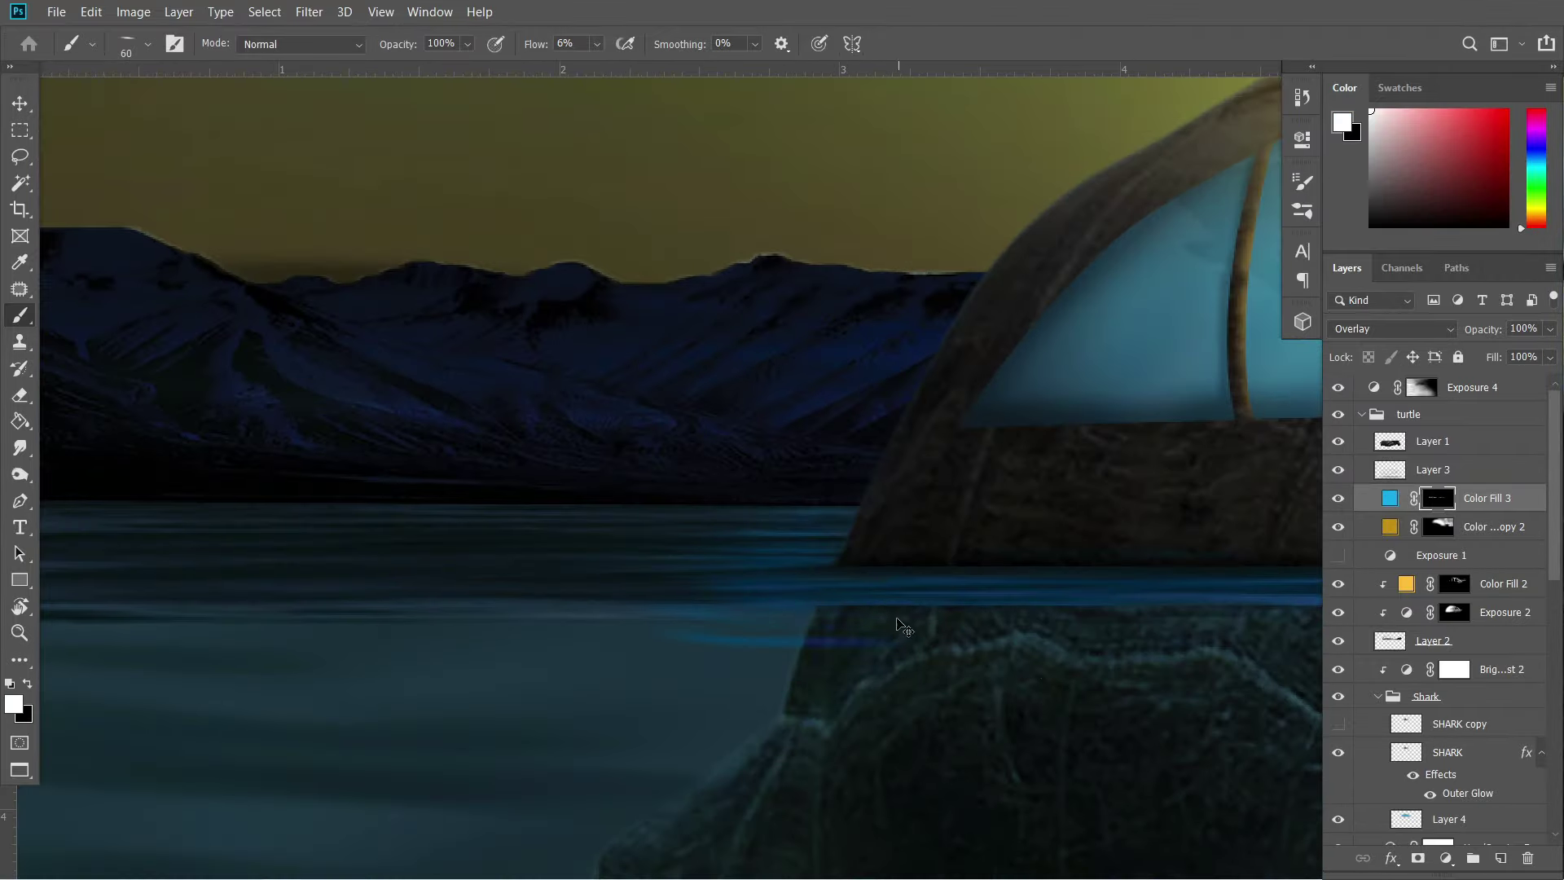
scroll(898, 624, "up", 1)
scroll(899, 624, "up", 1)
scroll(899, 624, "down", 4)
scroll(790, 669, "up", 3)
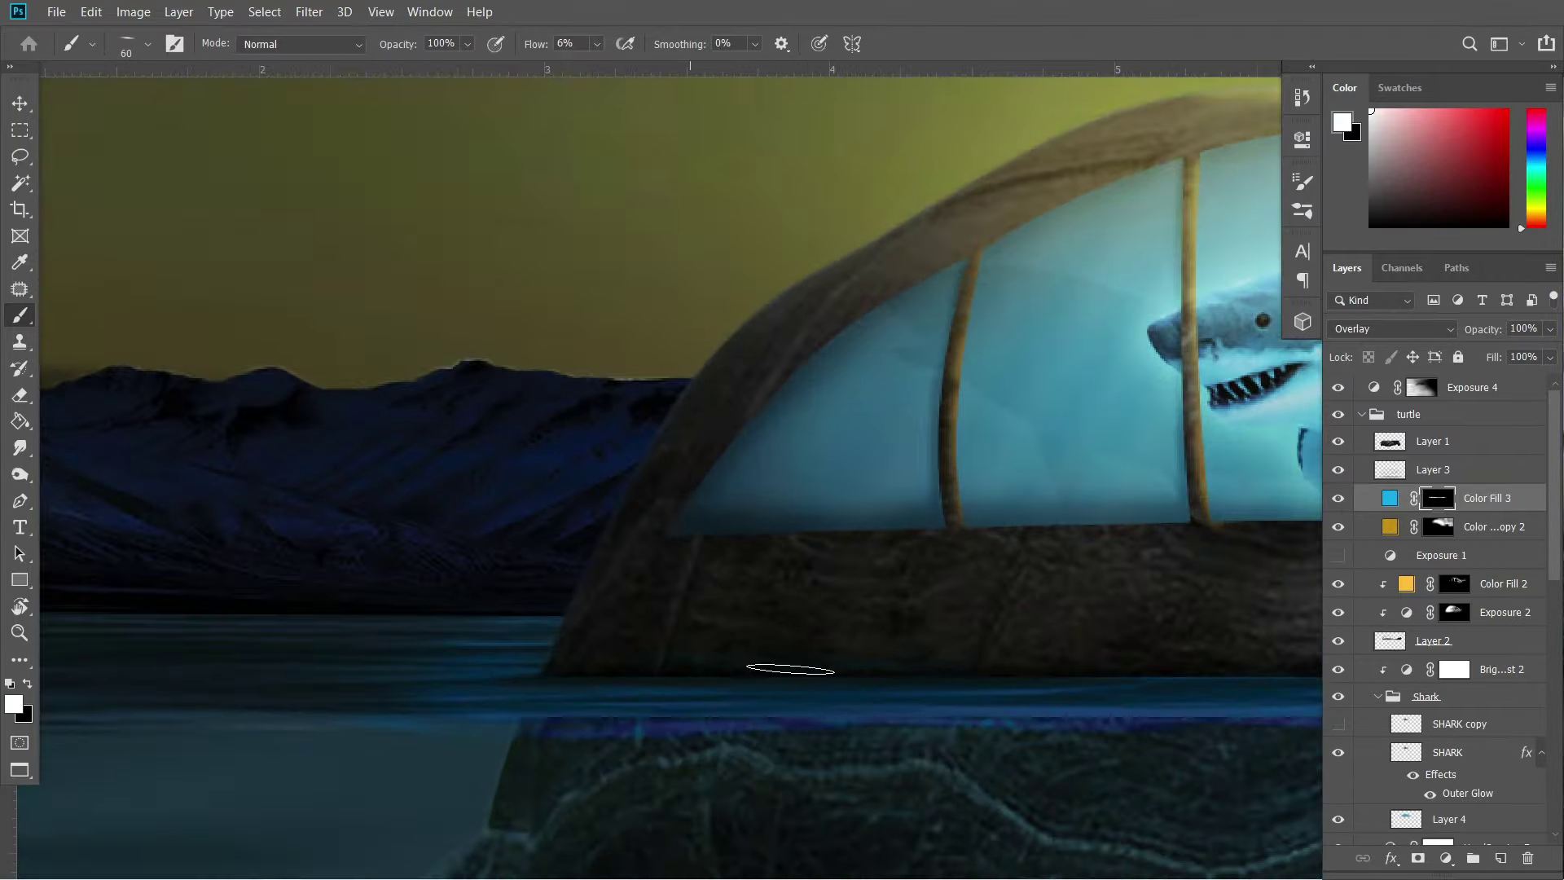
Paint white with a small soft brush along the waterline and window bottoms, adjusting flow.
key("bracketleft")
key("bracketleft")
key("bracketleft")
scroll(478, 471, "up", 5)
scroll(437, 499, "up", 2)
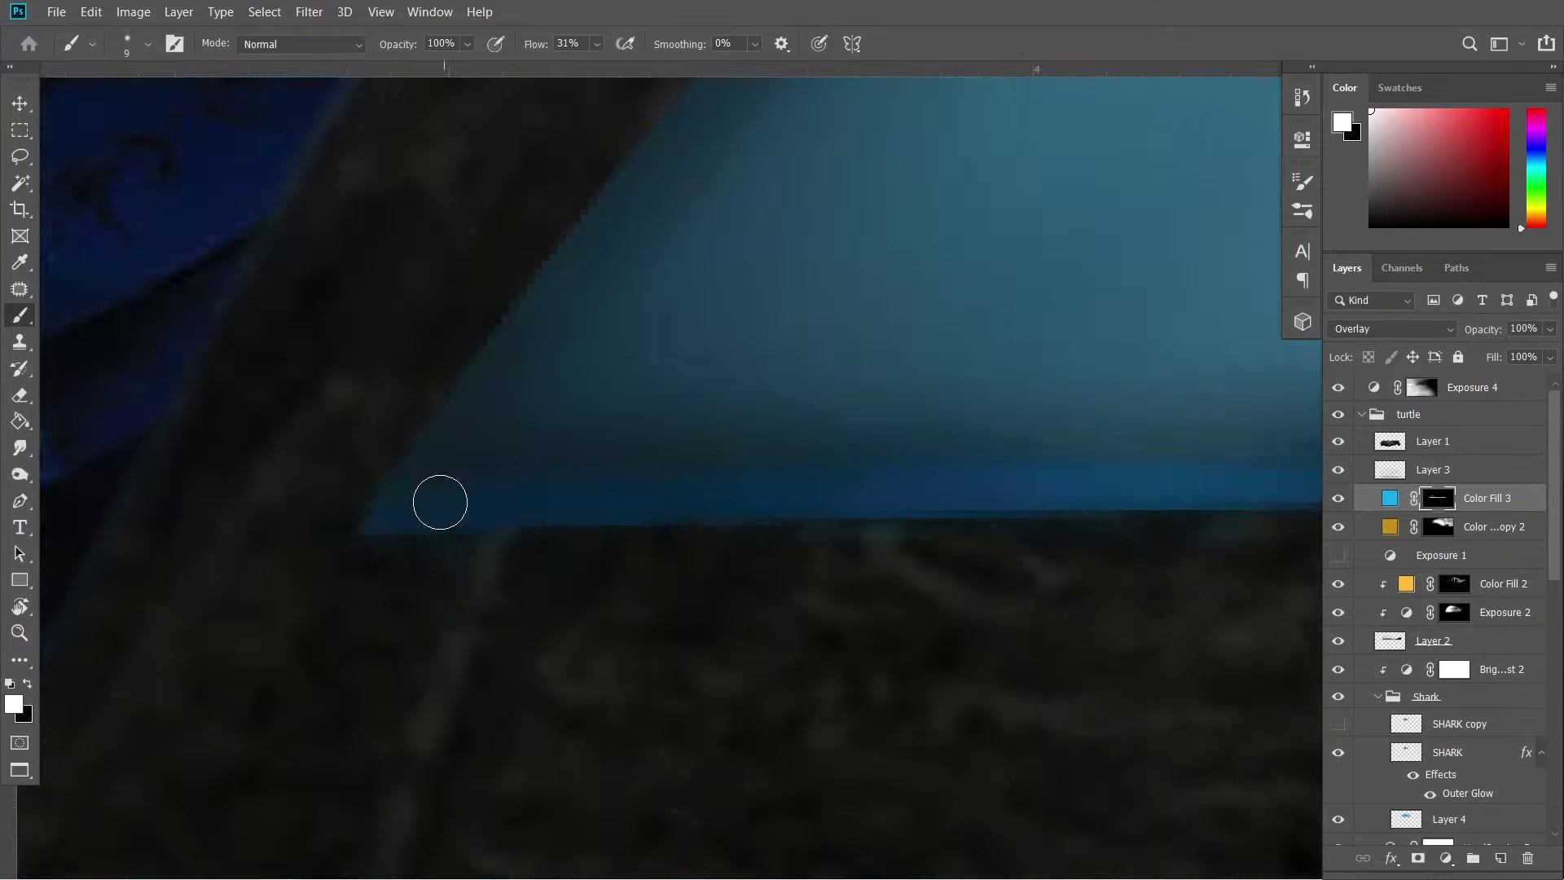
scroll(872, 429, "up", 2)
key("shift+3")
key("shift+1")
scroll(391, 489, "left", 2)
scroll(437, 499, "right", 3)
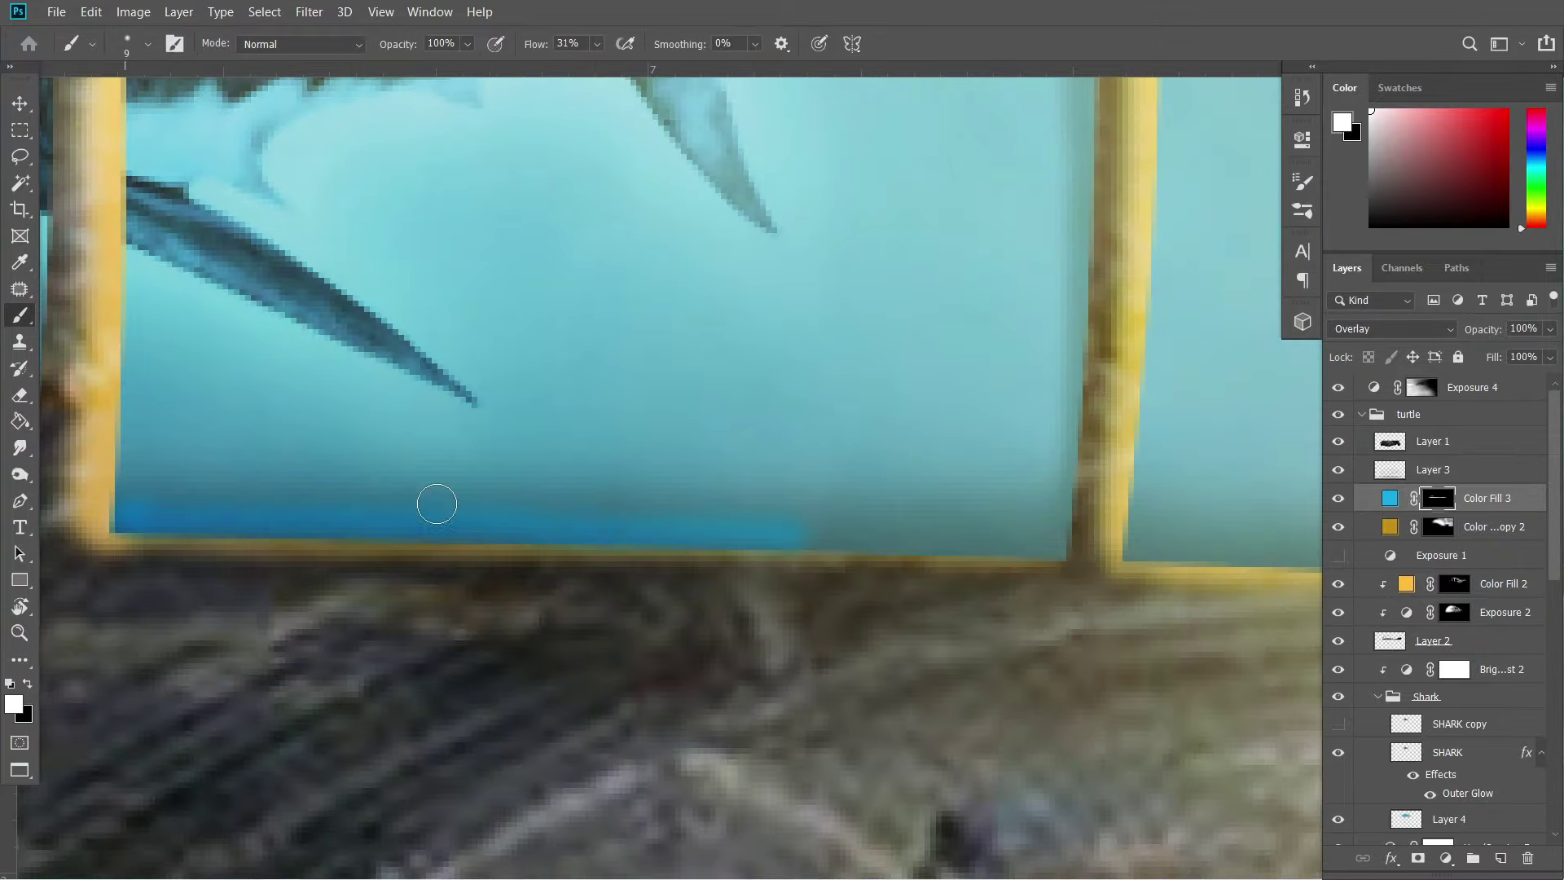
scroll(545, 524, "right", 3)
scroll(545, 524, "right", 2)
key("shift+1")
key("shift+1")
scroll(478, 359, "down", 3)
scroll(488, 350, "down", 1)
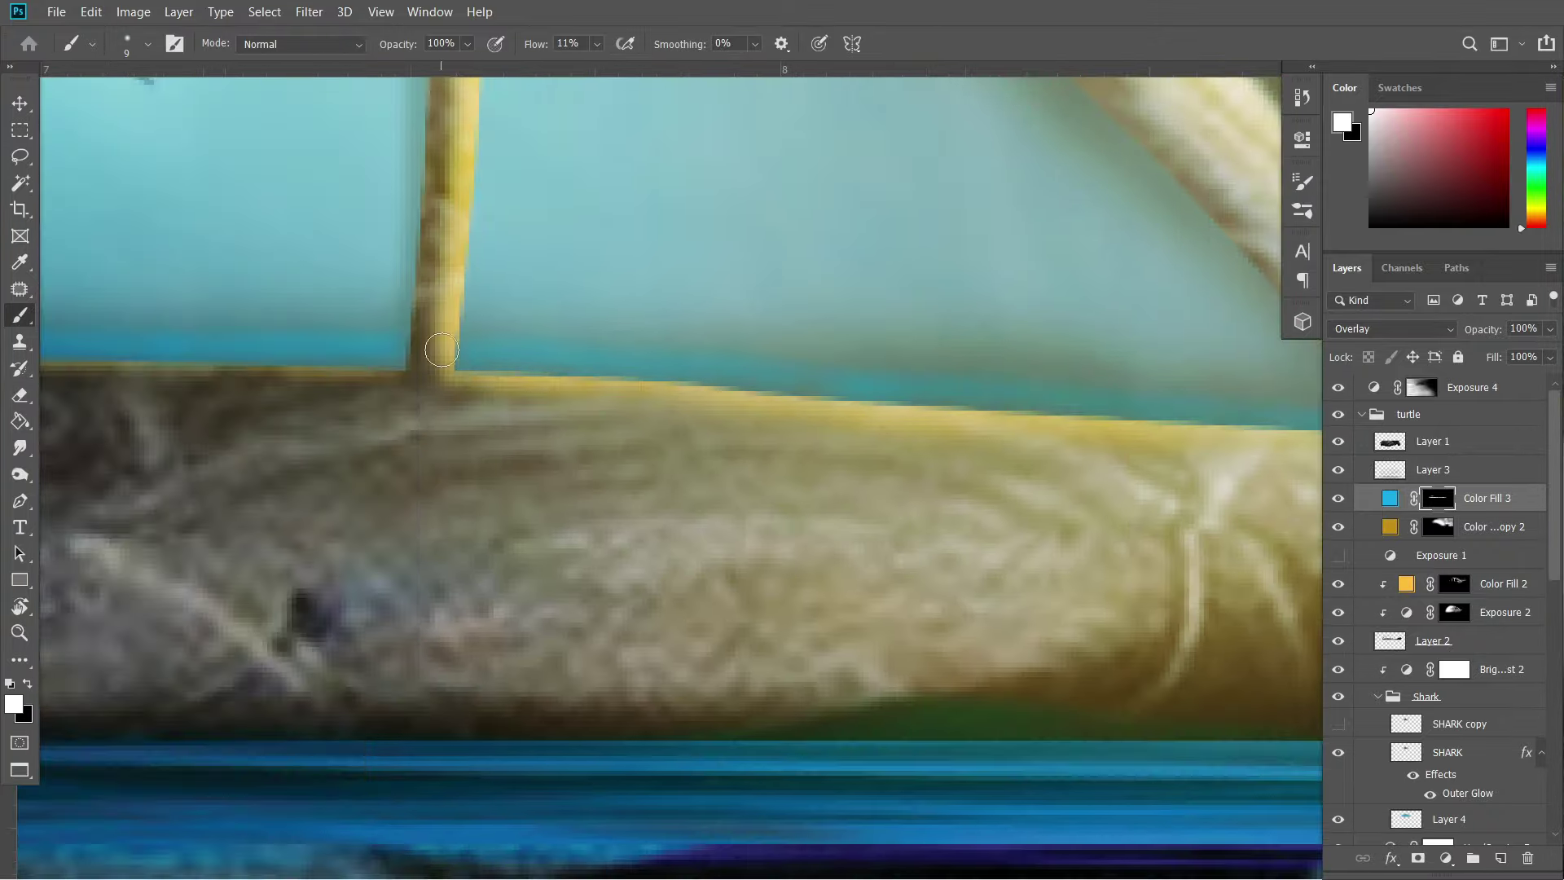
scroll(519, 342, "down", 3)
scroll(519, 343, "up", 5)
scroll(1035, 437, "up", 3)
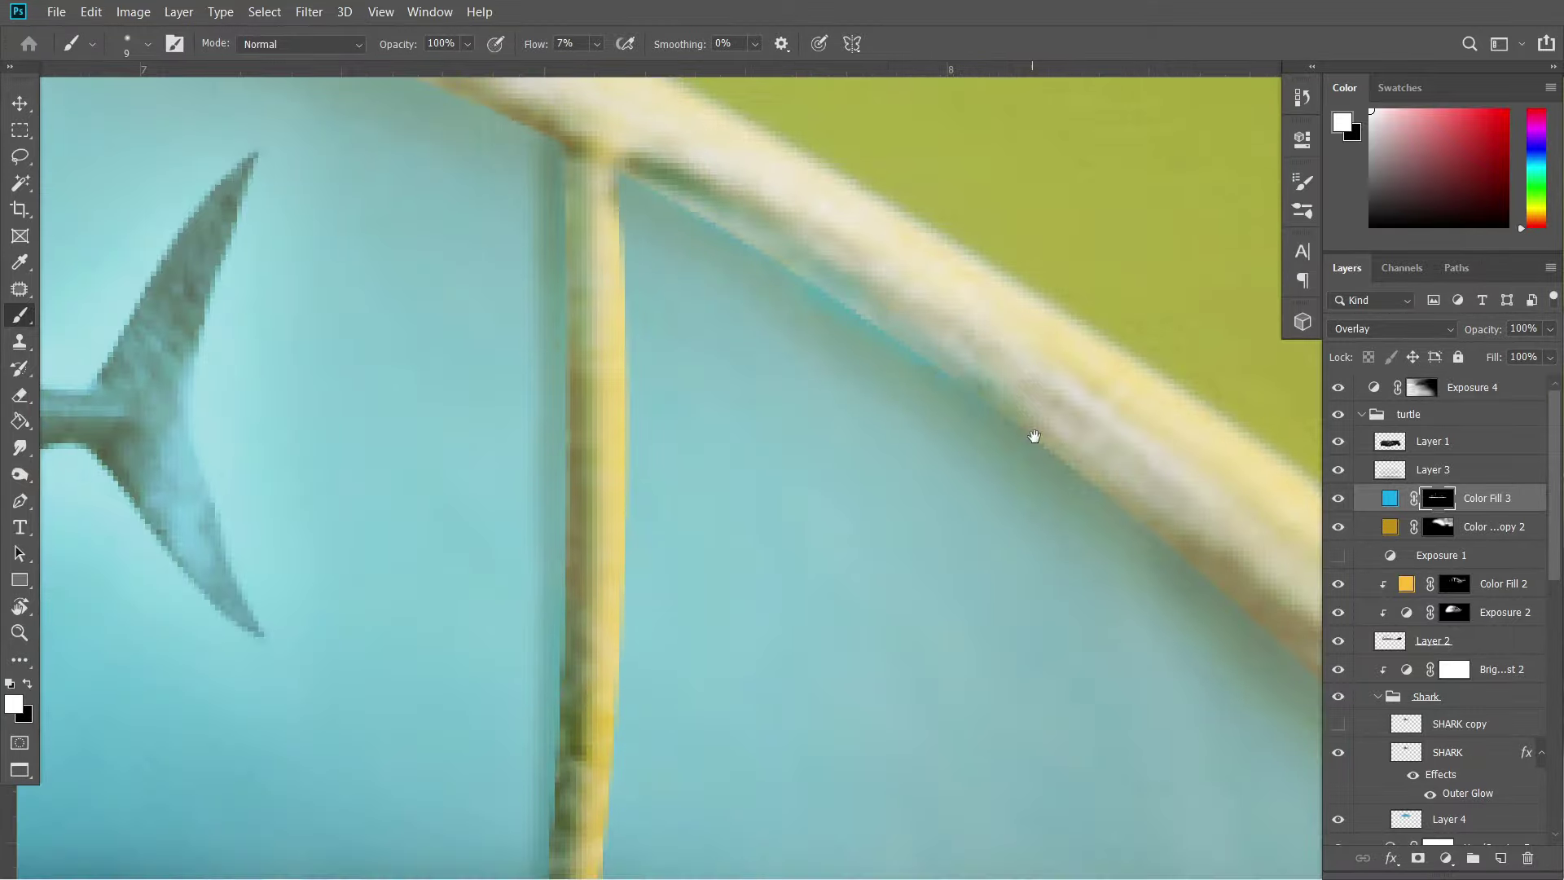
Paint black on the mask to remove excess blue from the glowing line.
key("x")
key("shift+0")
key("shift+7")
scroll(569, 258, "right", 3)
scroll(622, 244, "down", 3)
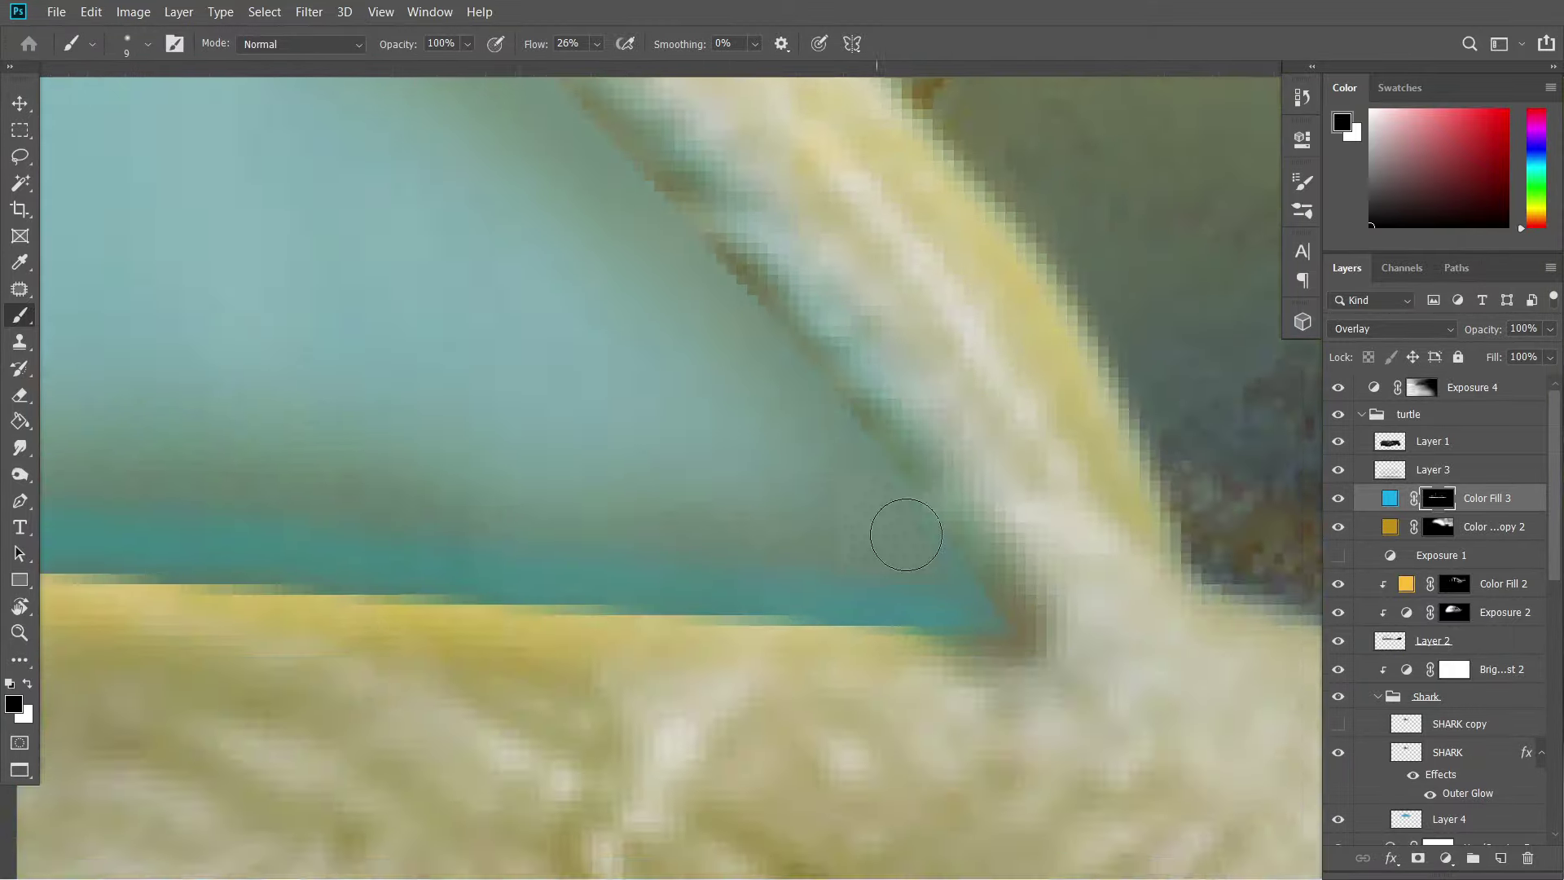
scroll(900, 531, "up", 3)
scroll(660, 220, "up", 2)
key("shift+4")
key("shift+8")
scroll(583, 406, "down", 5)
scroll(706, 381, "down", 3)
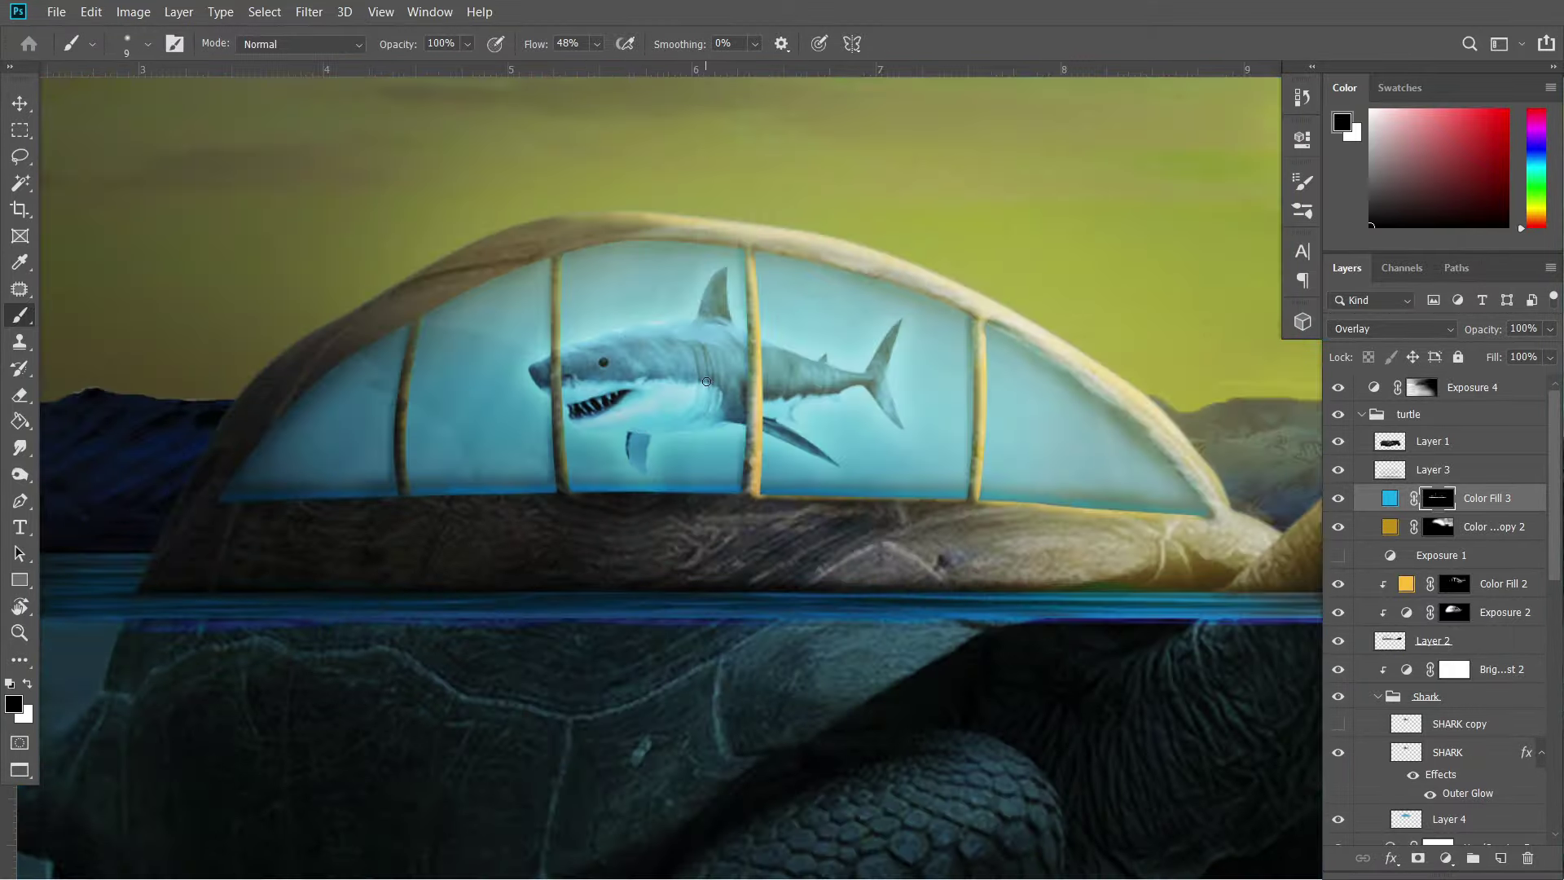
Swap the painting colours and lower the brush flow for soft shading.
scroll(362, 431, "down", 3)
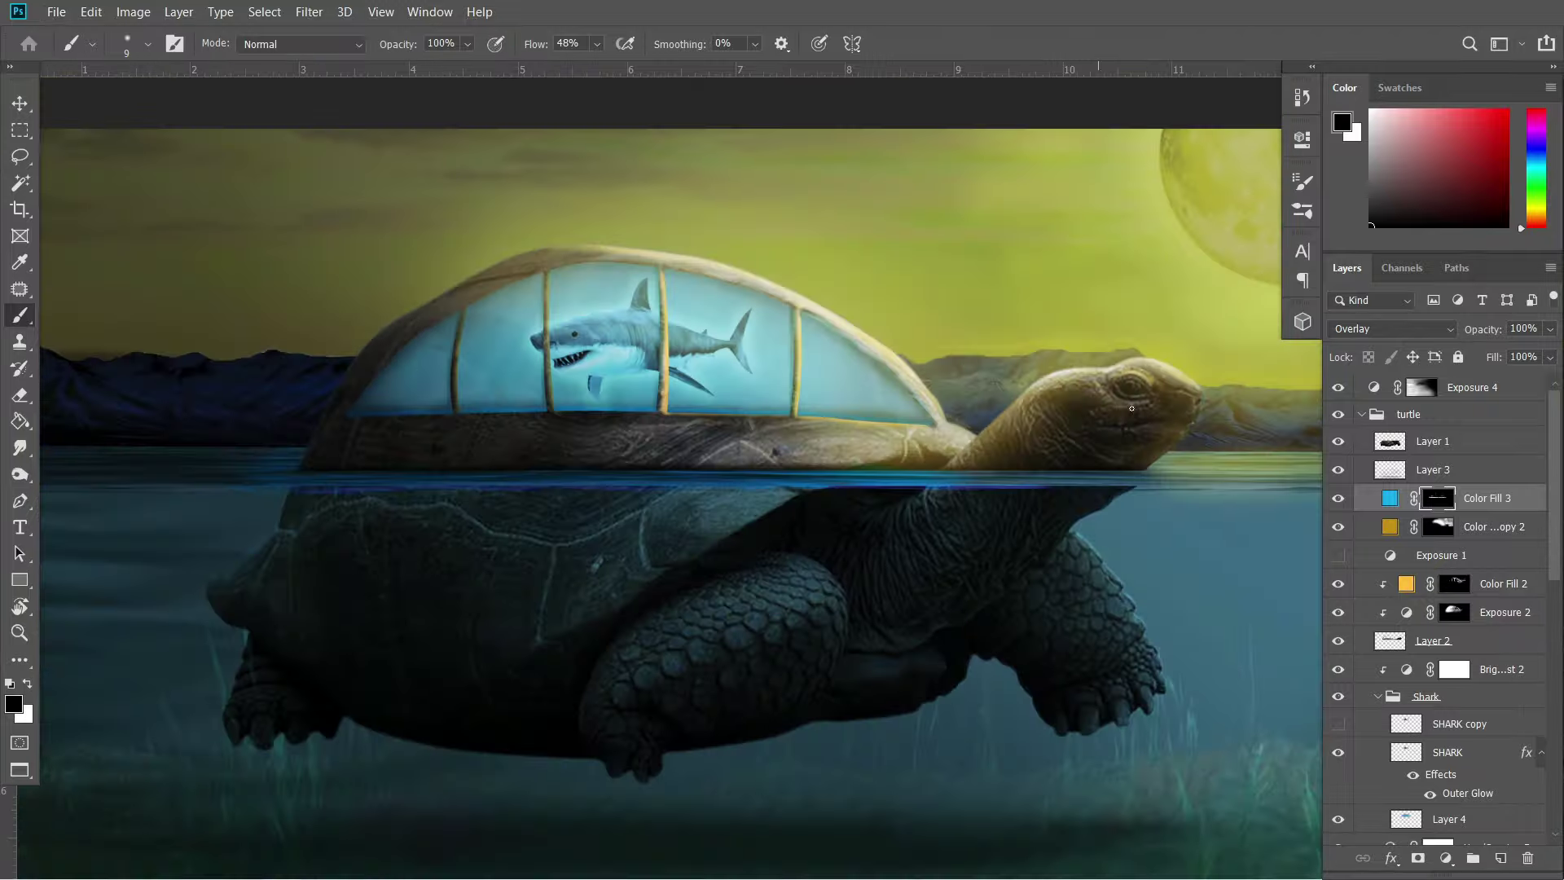
scroll(358, 570, "up", 5)
scroll(360, 657, "up", 3)
key("x")
key("alt+bracketleft")
key("shift+2")
key("shift+0")
scroll(341, 668, "down", 2)
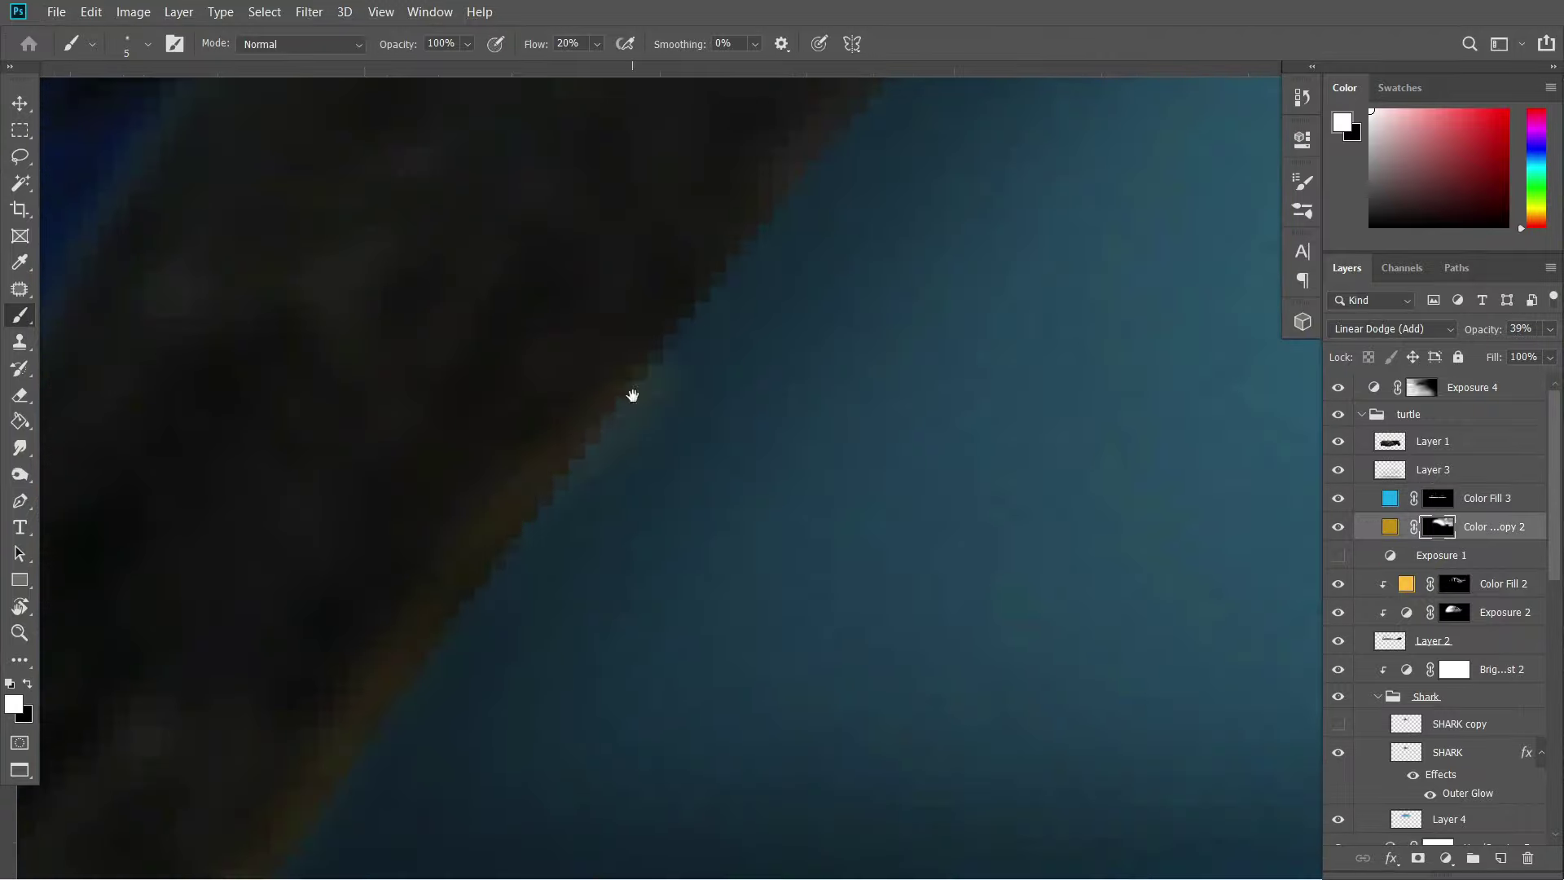
scroll(632, 394, "down", 2)
scroll(559, 558, "down", 2)
scroll(499, 457, "down", 4)
Add Layer 5 and paint black at 5% flow along the window rim's inner edge.
key("ctrl+shift+alt+n")
key("x")
key("shift+0")
key("shift+5")
scroll(521, 407, "up", 8)
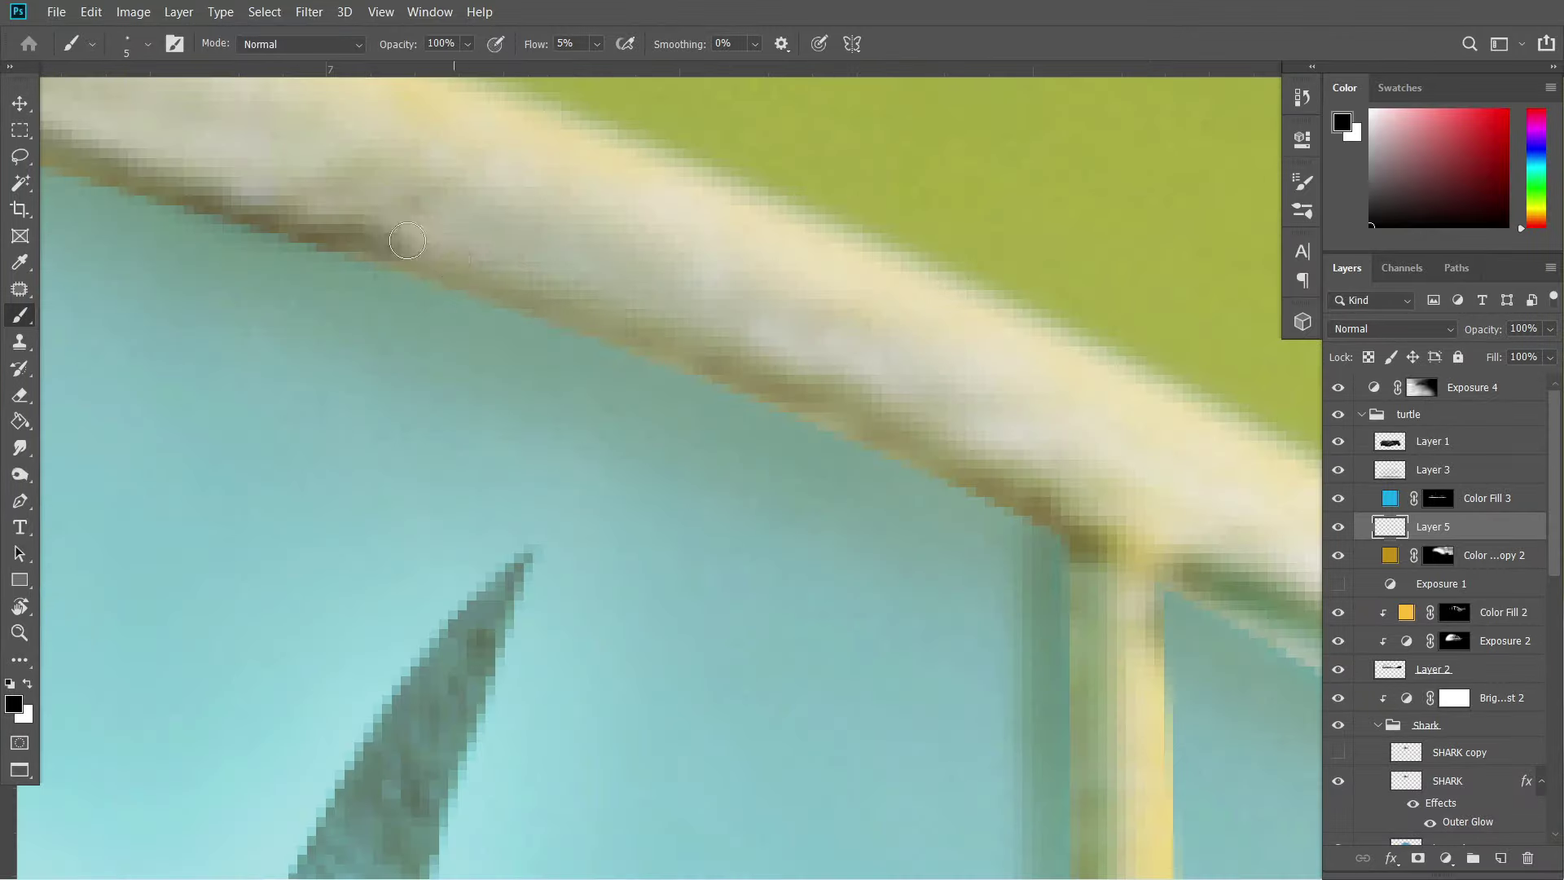
scroll(622, 301, "up", 2)
scroll(741, 412, "up", 2)
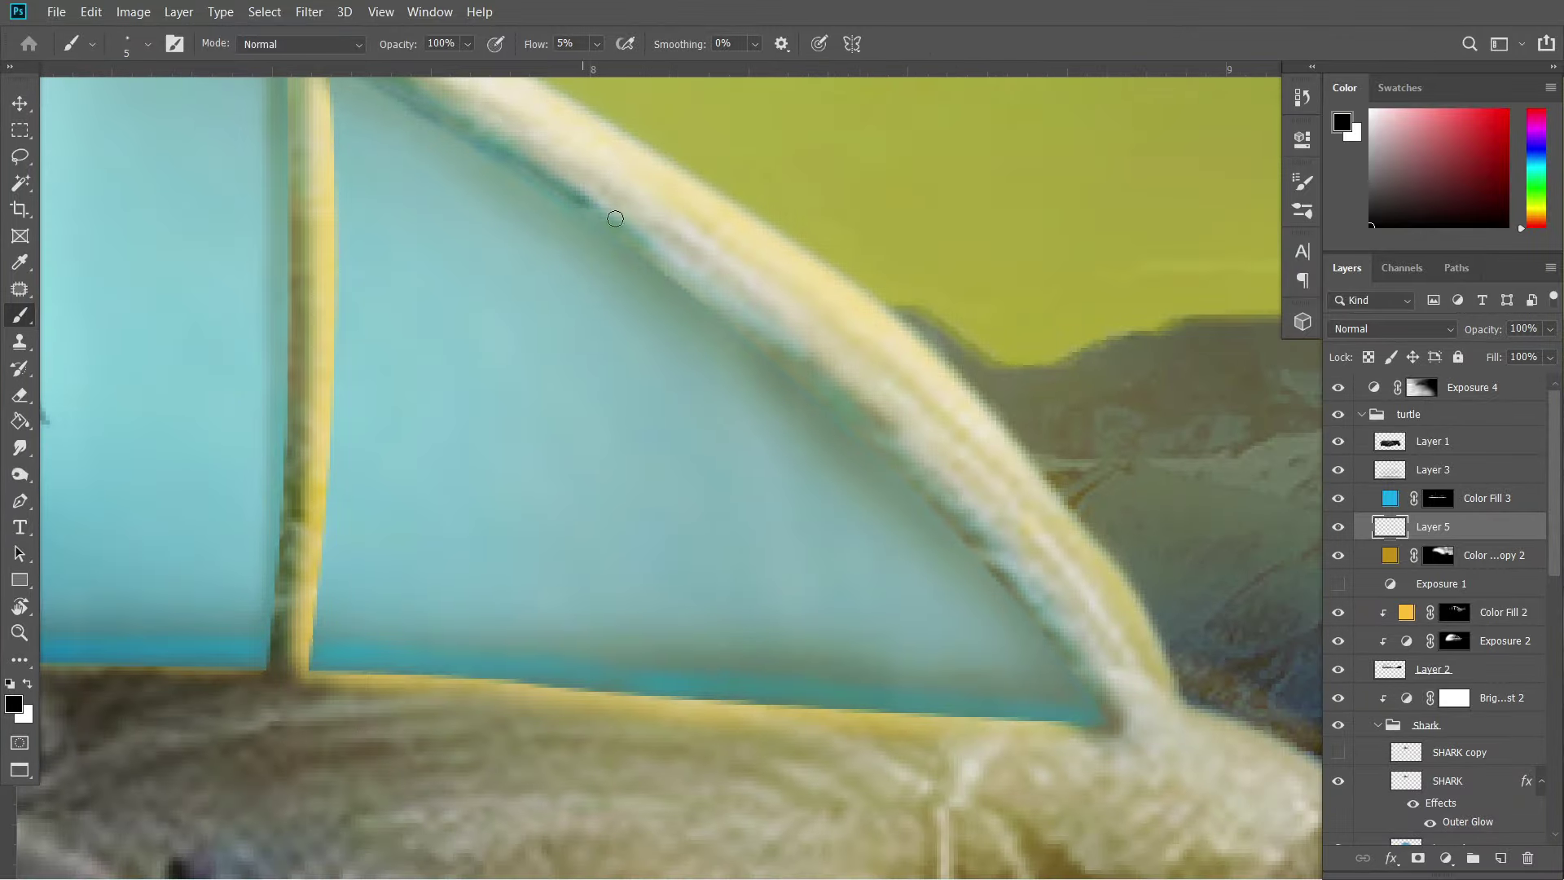
scroll(852, 316, "down", 8)
scroll(853, 316, "down", 2)
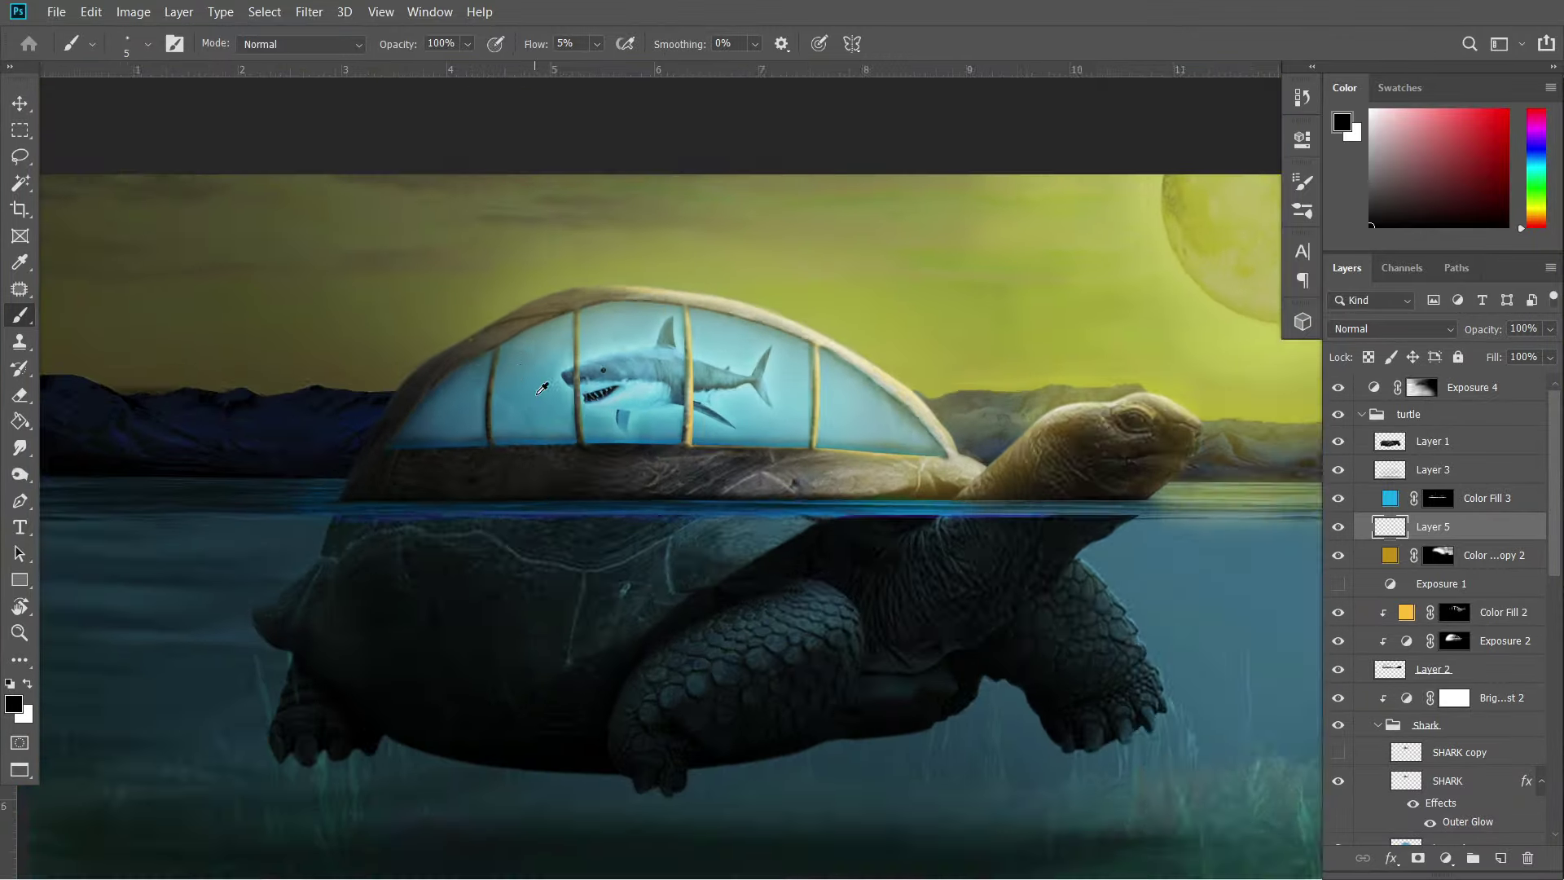
key("c")
scroll(1099, 424, "up", 6)
Switch to the Blur tool and select Layer 2 to soften its edges.
left_click(1433, 669)
left_click(20, 448)
scroll(820, 331, "up", 5)
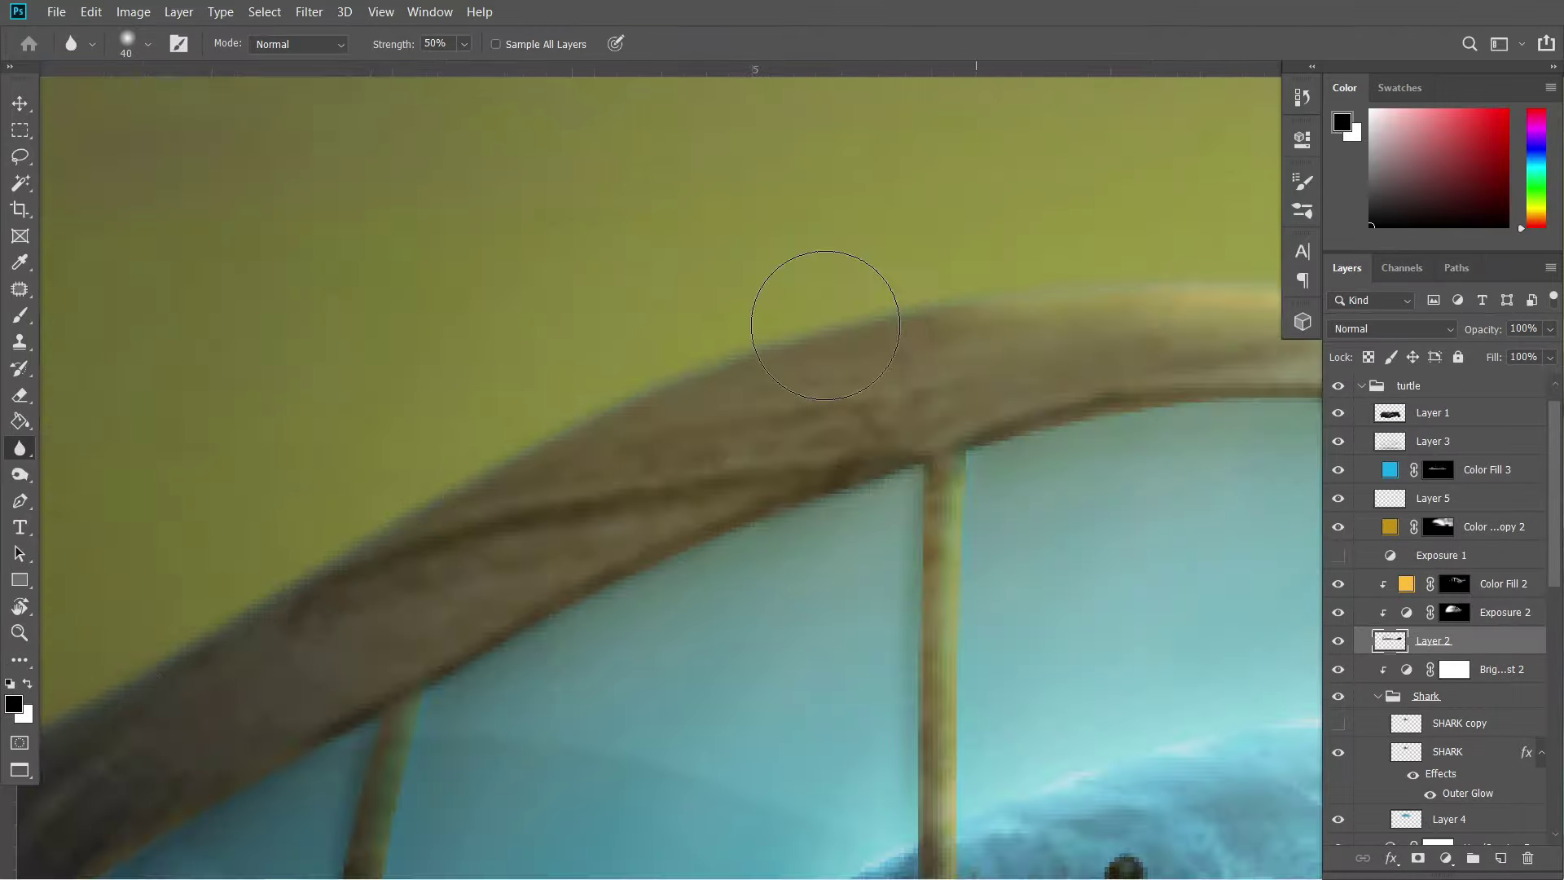
Review the composition and return to the Move tool.
scroll(1118, 496, "down", 3)
scroll(355, 494, "up", 2)
scroll(354, 494, "up", 5)
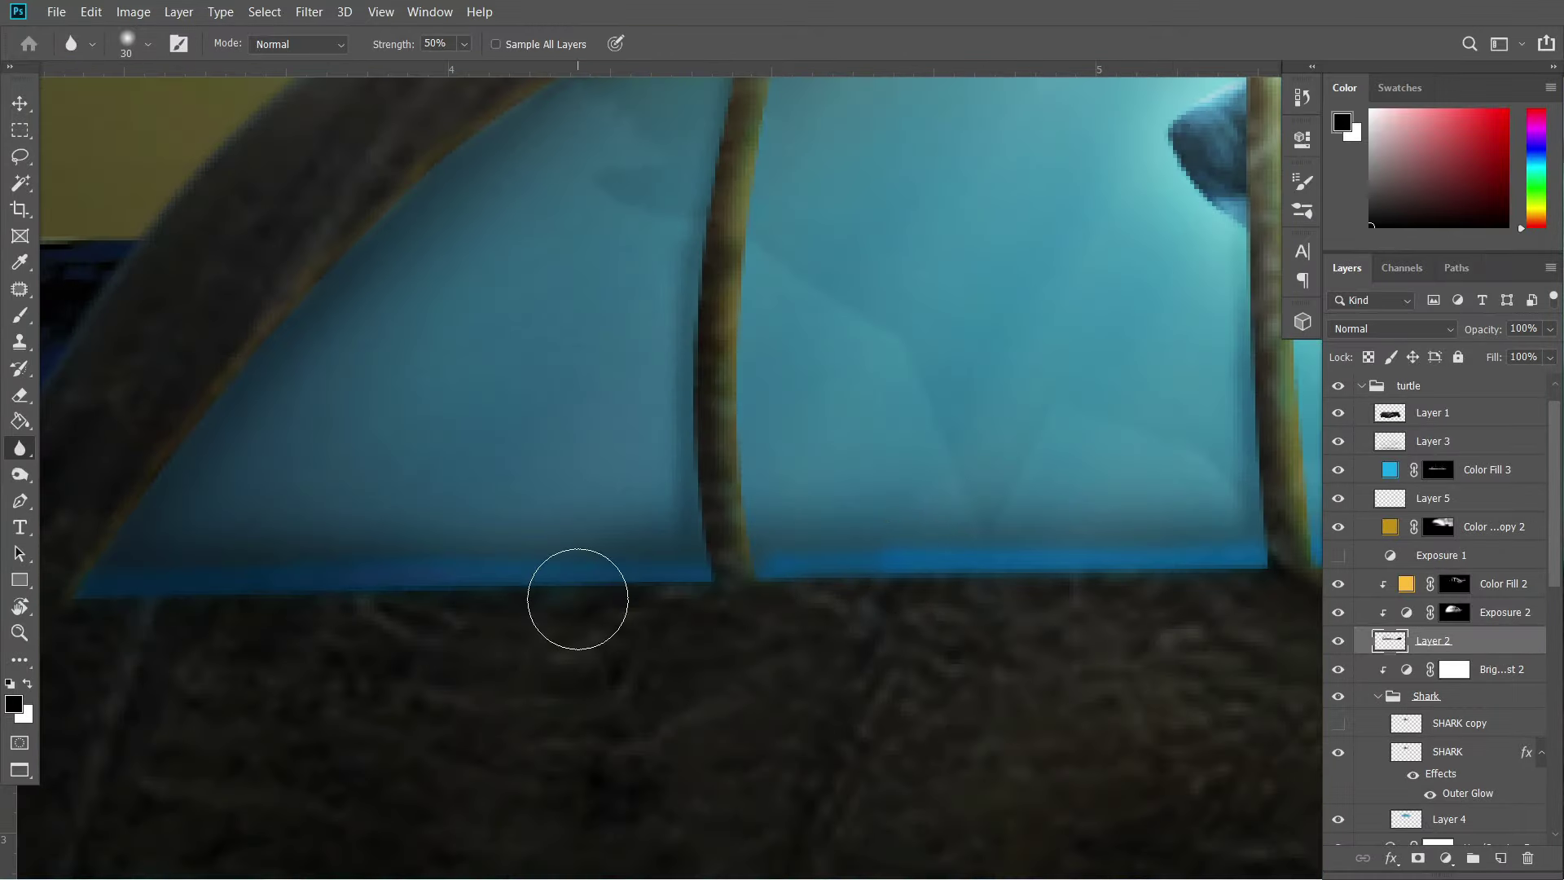
scroll(735, 233, "down", 3)
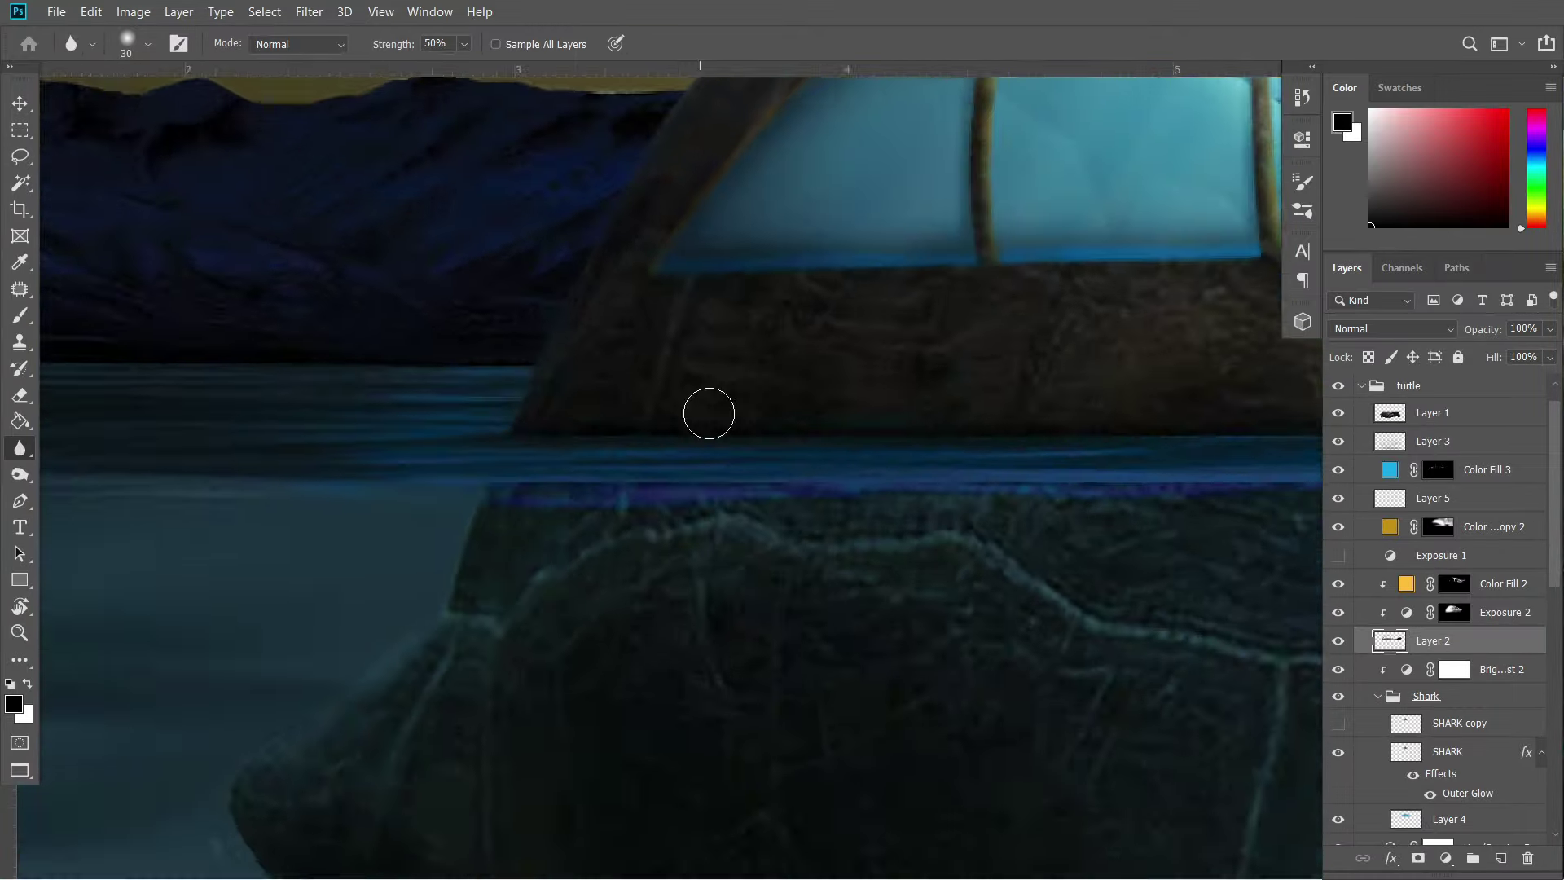
scroll(708, 413, "down", 3)
scroll(489, 559, "down", 3)
key("v")
scroll(729, 481, "up", 3)
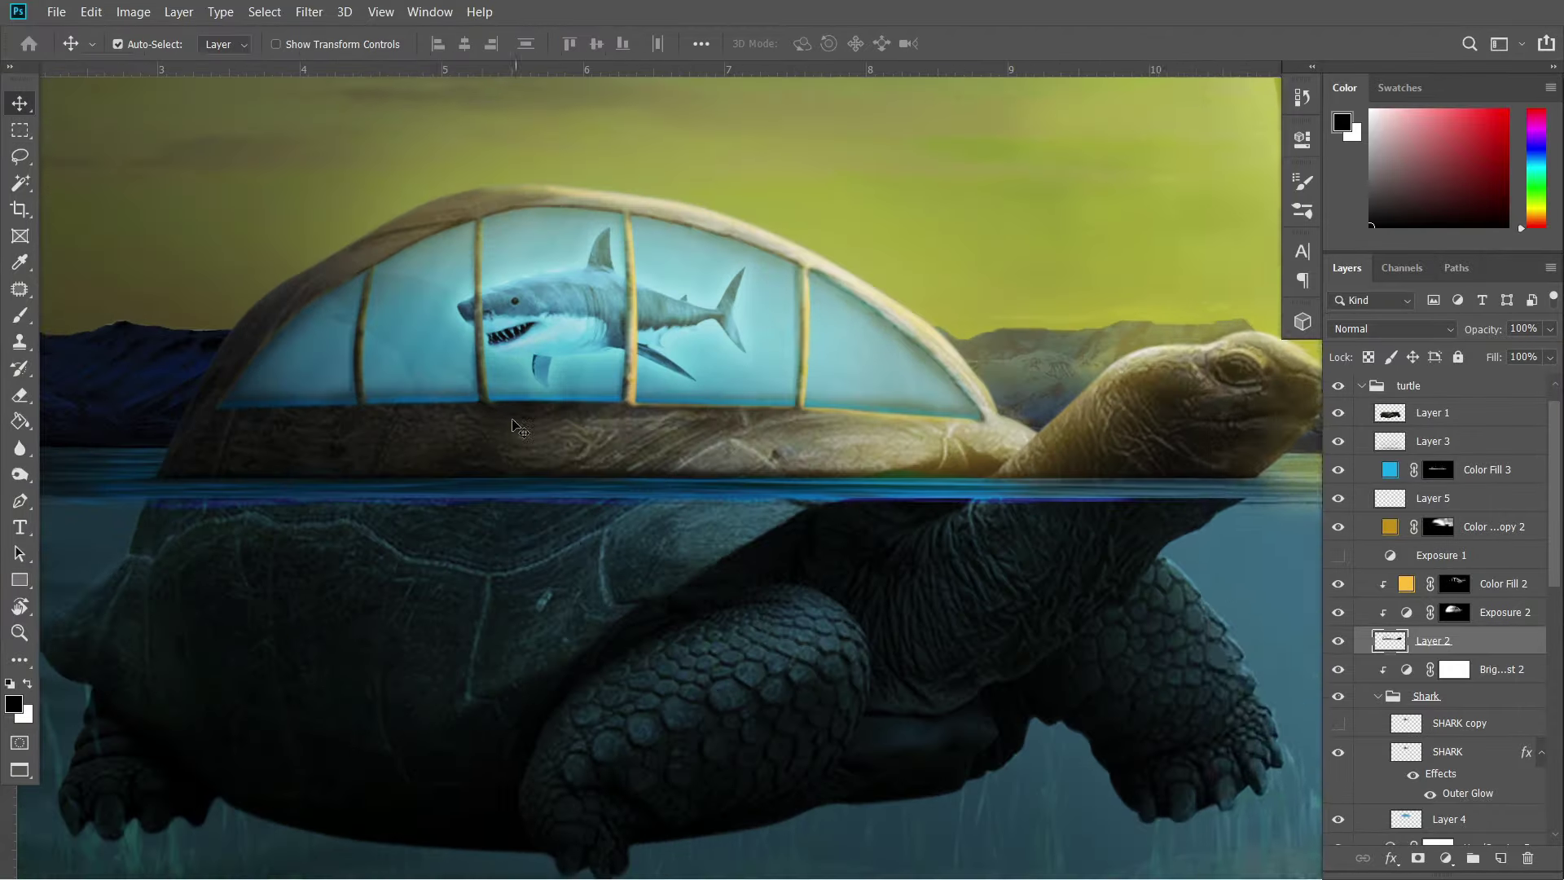
scroll(500, 422, "up", 3)
Set up a white soft round Brush for painting the Exposure adjustment's mask.
key("b")
key("x")
right_click(90, 162)
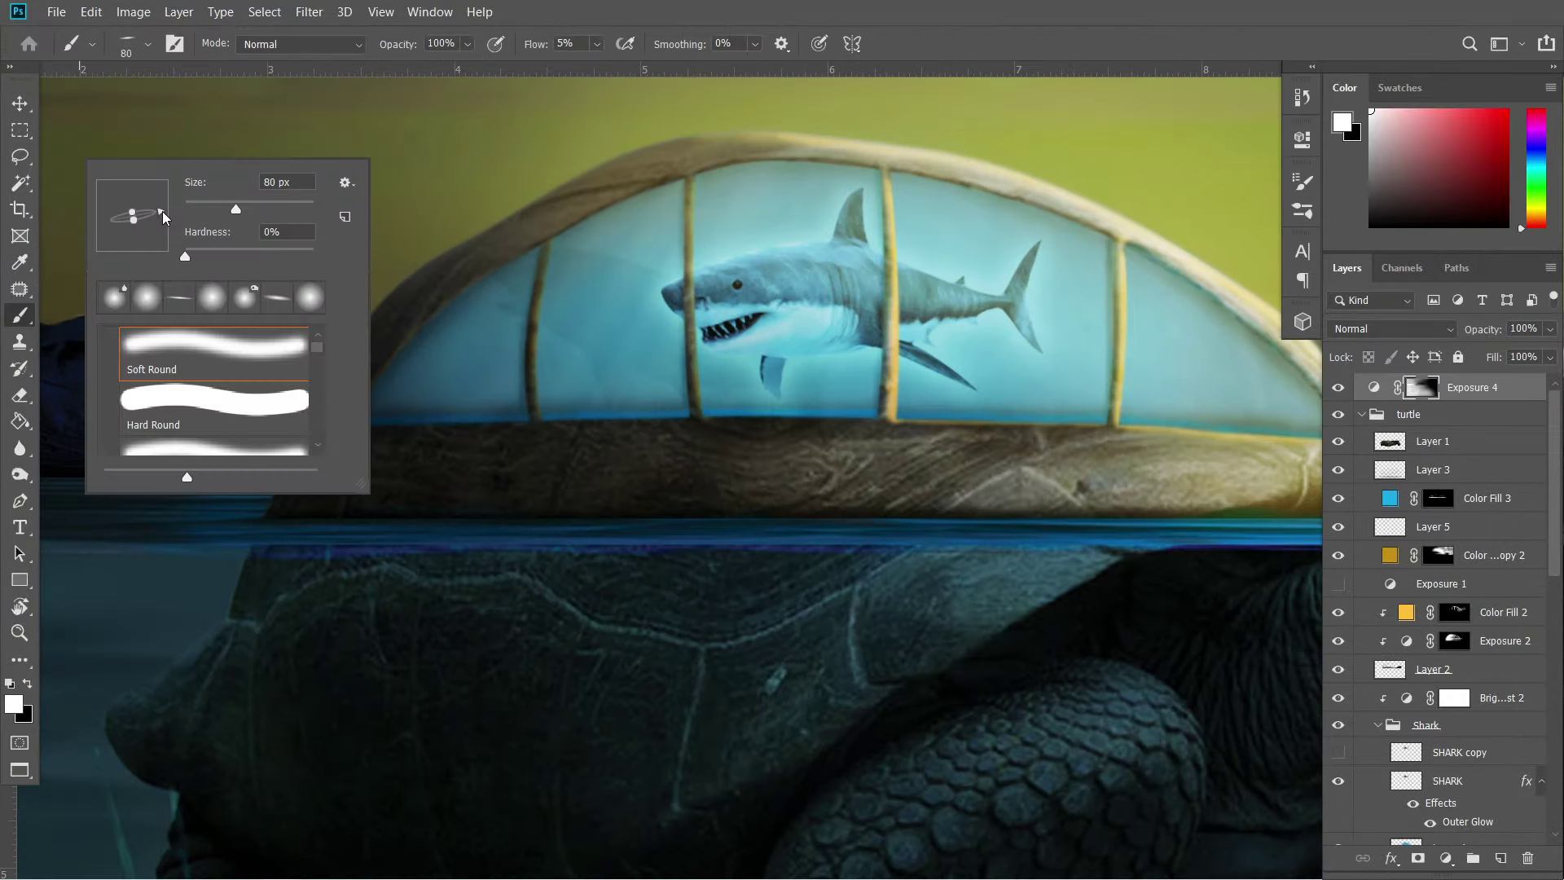
double_click(141, 216)
scroll(540, 523, "up", 3)
scroll(698, 657, "right", 5)
scroll(635, 716, "left", 5)
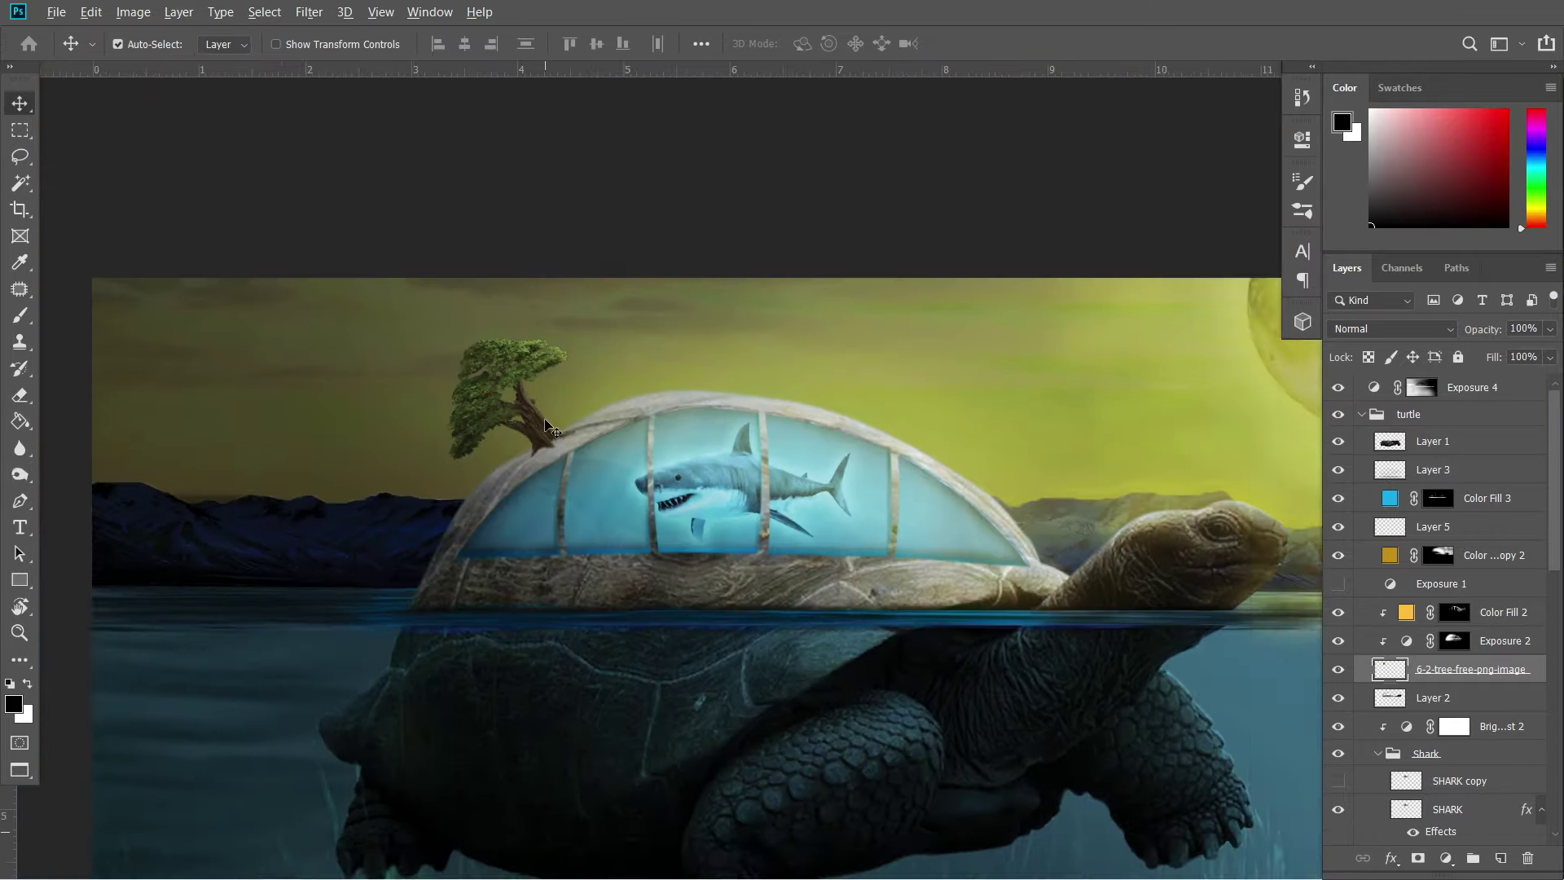
Invert the clipped Exposure 5 mask and set the brush flow to 38% to brush it in.
scroll(545, 425, "up", 3)
scroll(1324, 440, "down", 5)
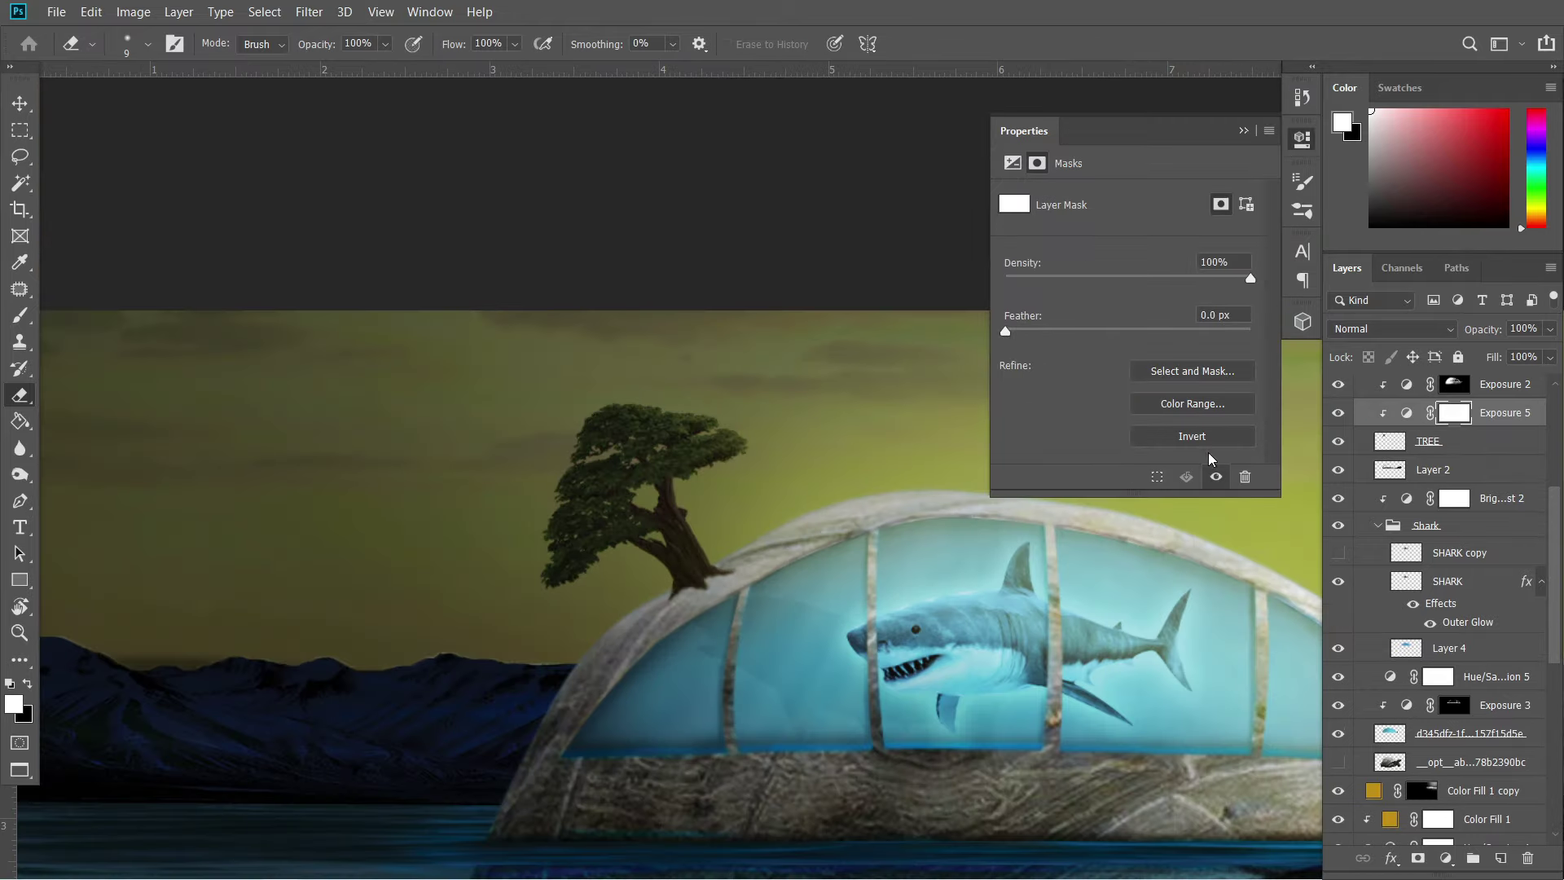
left_click(1192, 438)
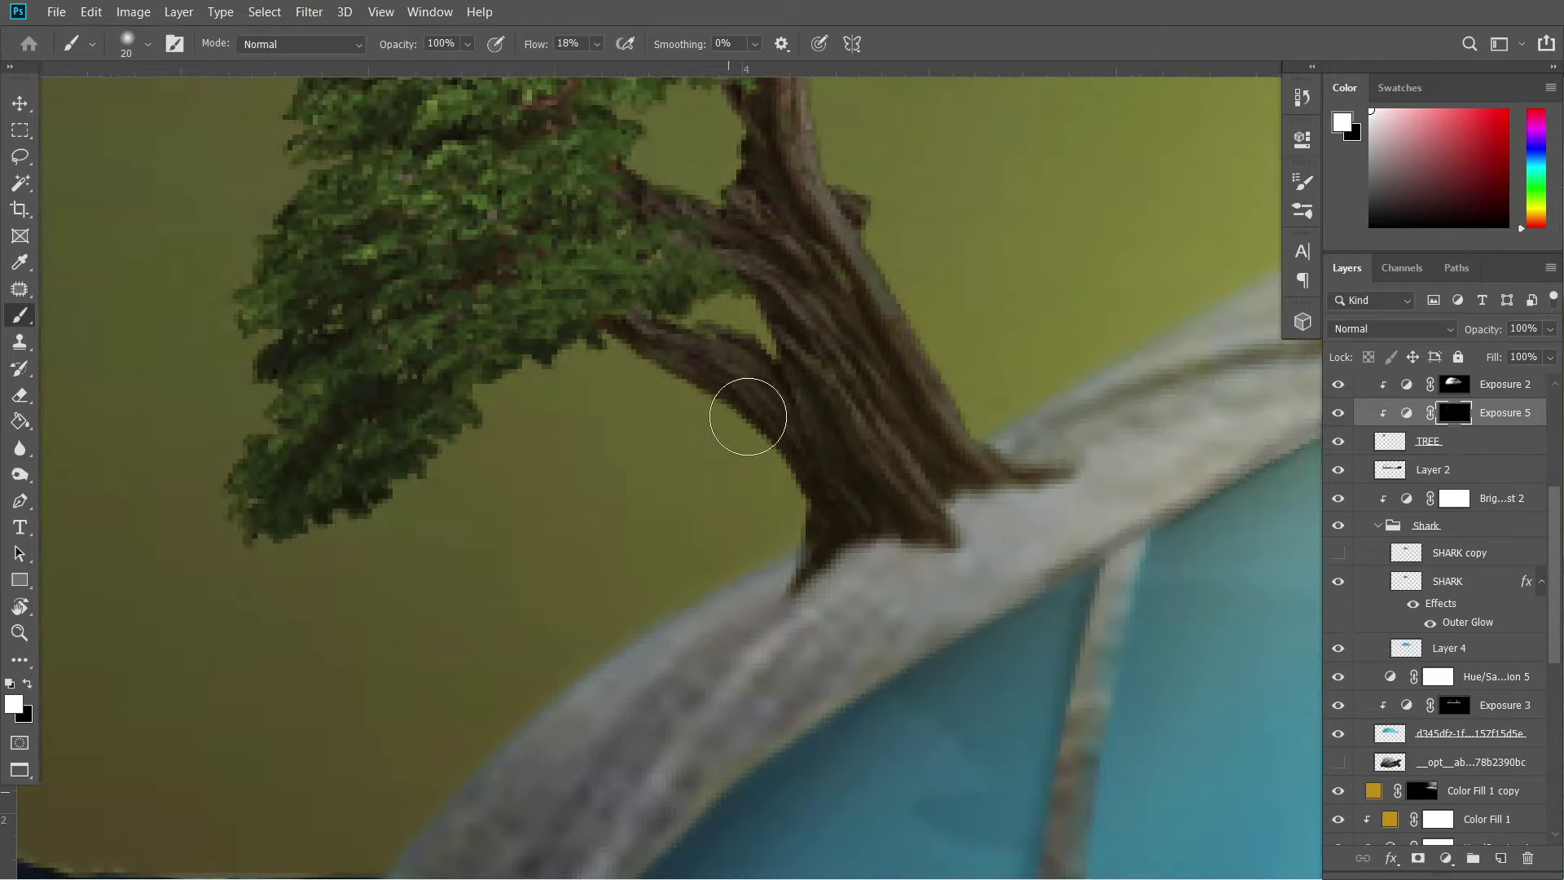
key("shift+3")
key("shift+8")
scroll(842, 450, "down", 3)
scroll(664, 412, "up", 5)
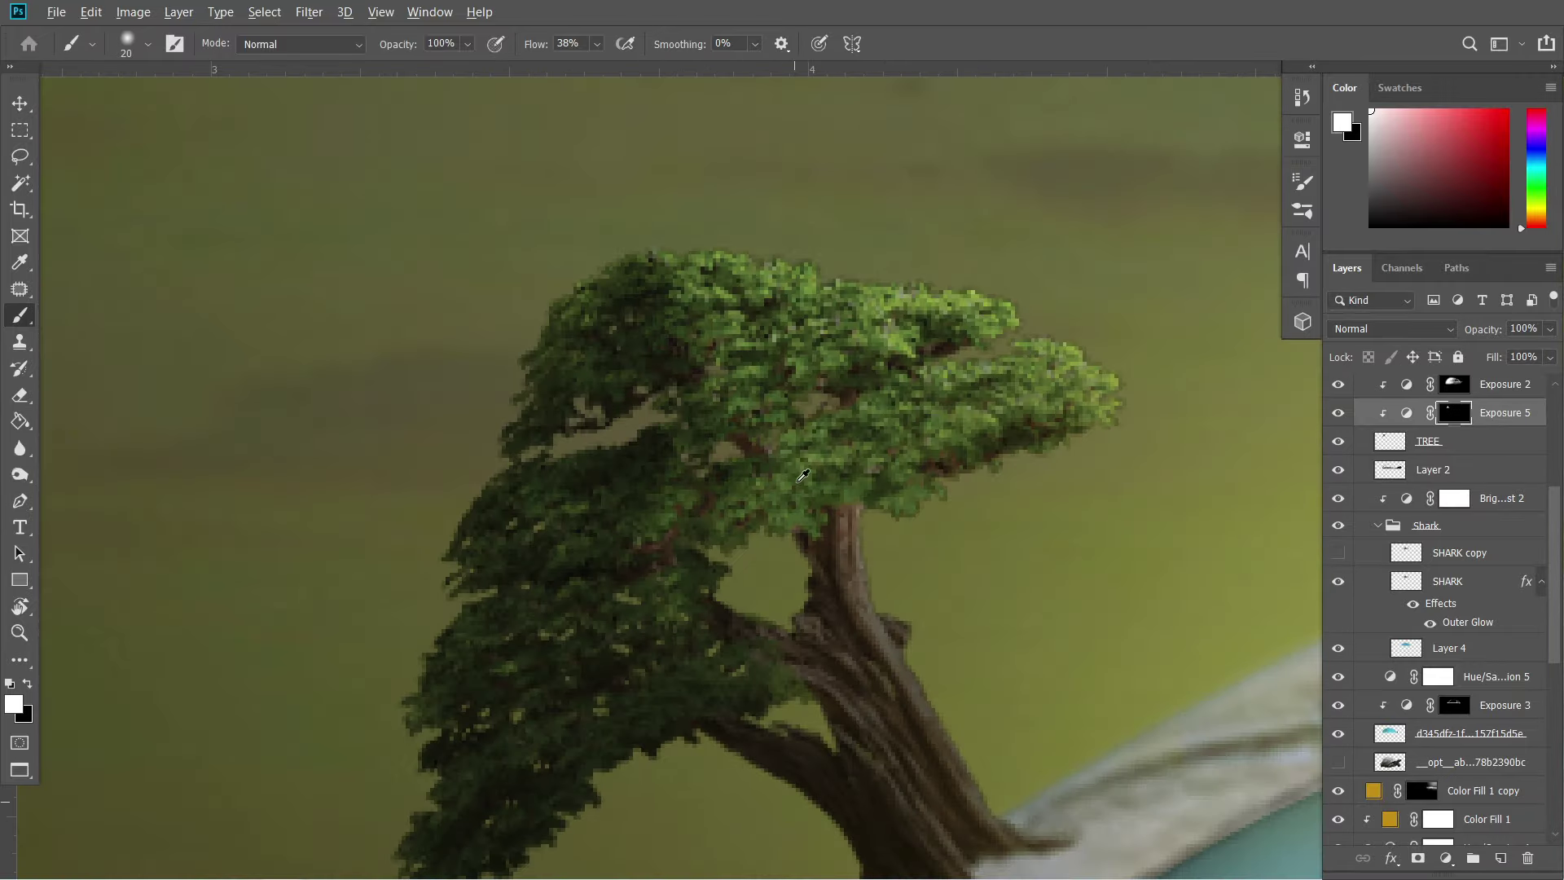
scroll(802, 477, "down", 5)
scroll(876, 663, "up", 5)
scroll(622, 325, "down", 5)
scroll(733, 517, "down", 1)
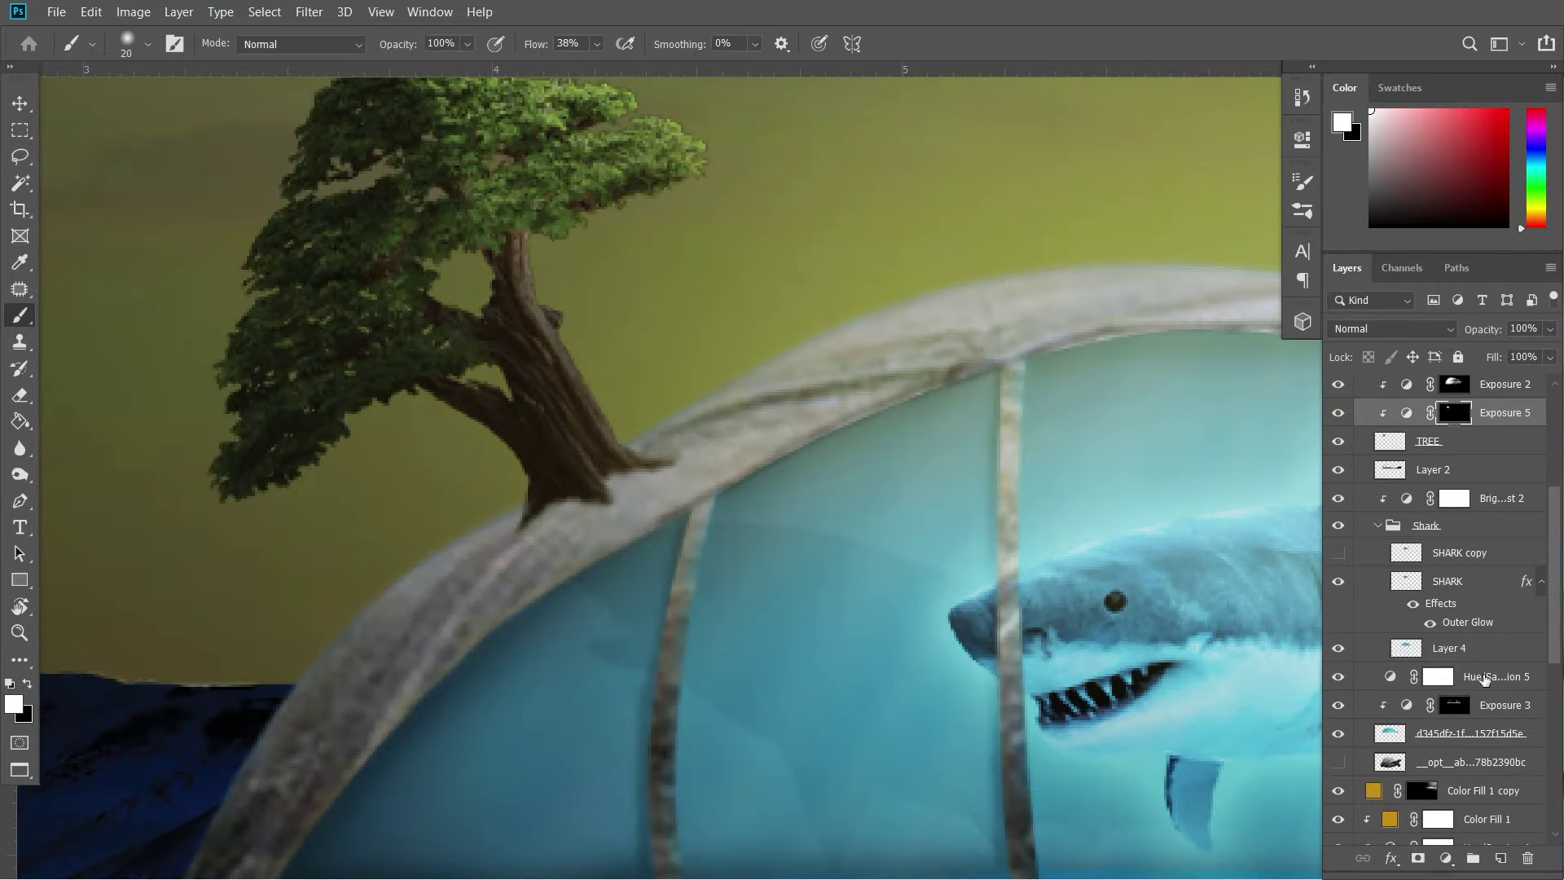
Create a new Layer 6 clipped to the layer below, with black as paint colour, above Exposure 1.
key("ctrl+shift+alt+n")
key("x")
scroll(733, 488, "down", 5)
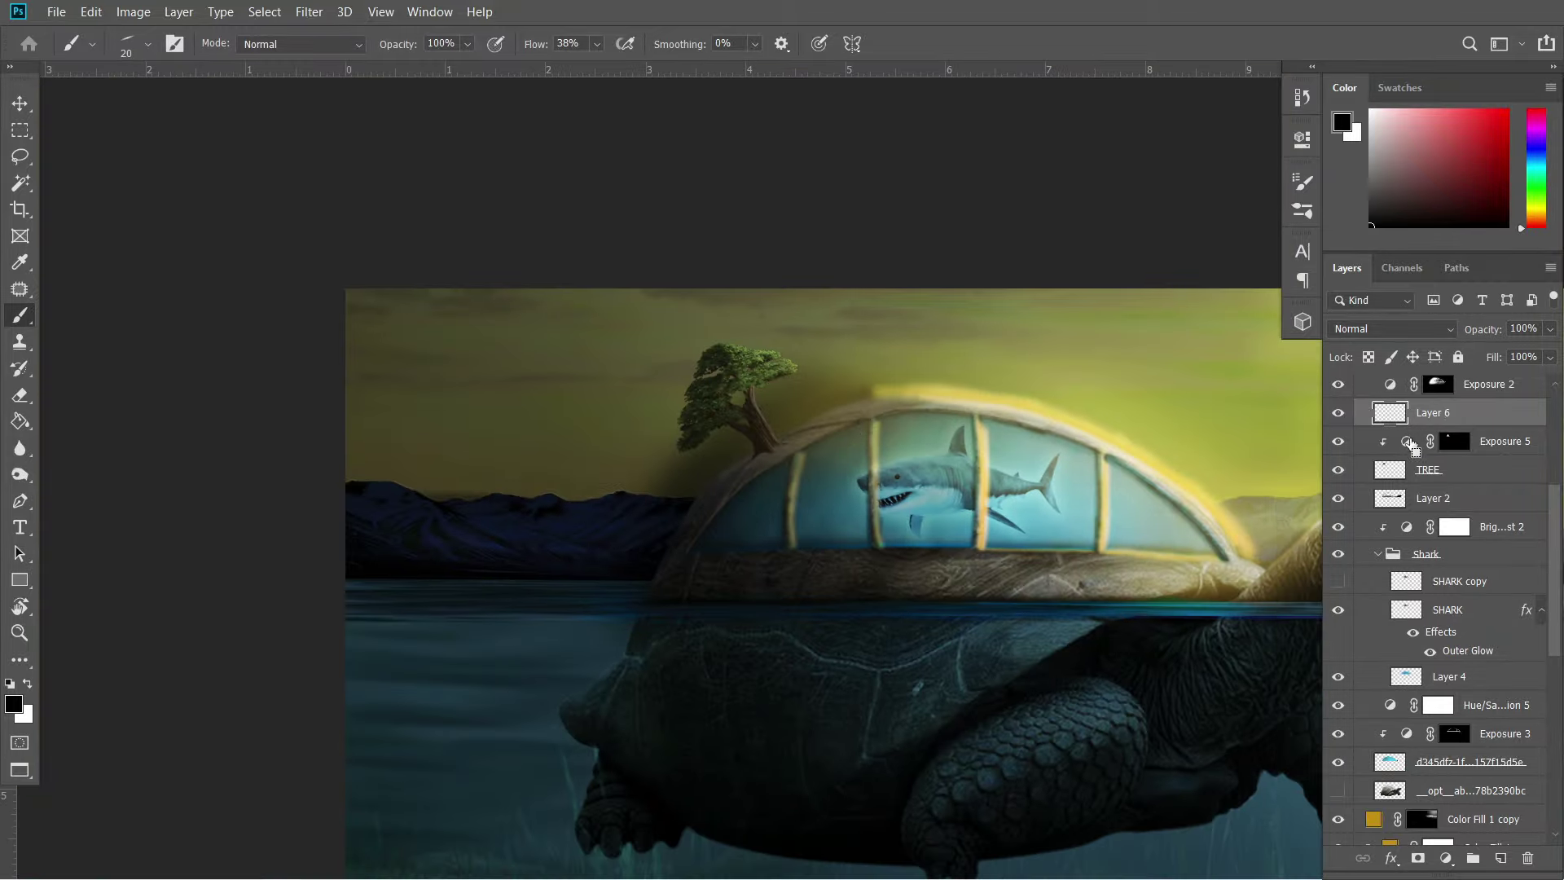
key("ctrl+plus")
key("ctrl+plus")
key("ctrl+minus")
key("ctrl+alt+g")
key("ctrl+plus")
left_click_drag(1462, 407, 1464, 376)
Paint soft dark shading along the tree's base at 4% brush flow.
scroll(704, 586, "up", 3)
scroll(703, 587, "up", 3)
key("shift+0")
key("shift+4")
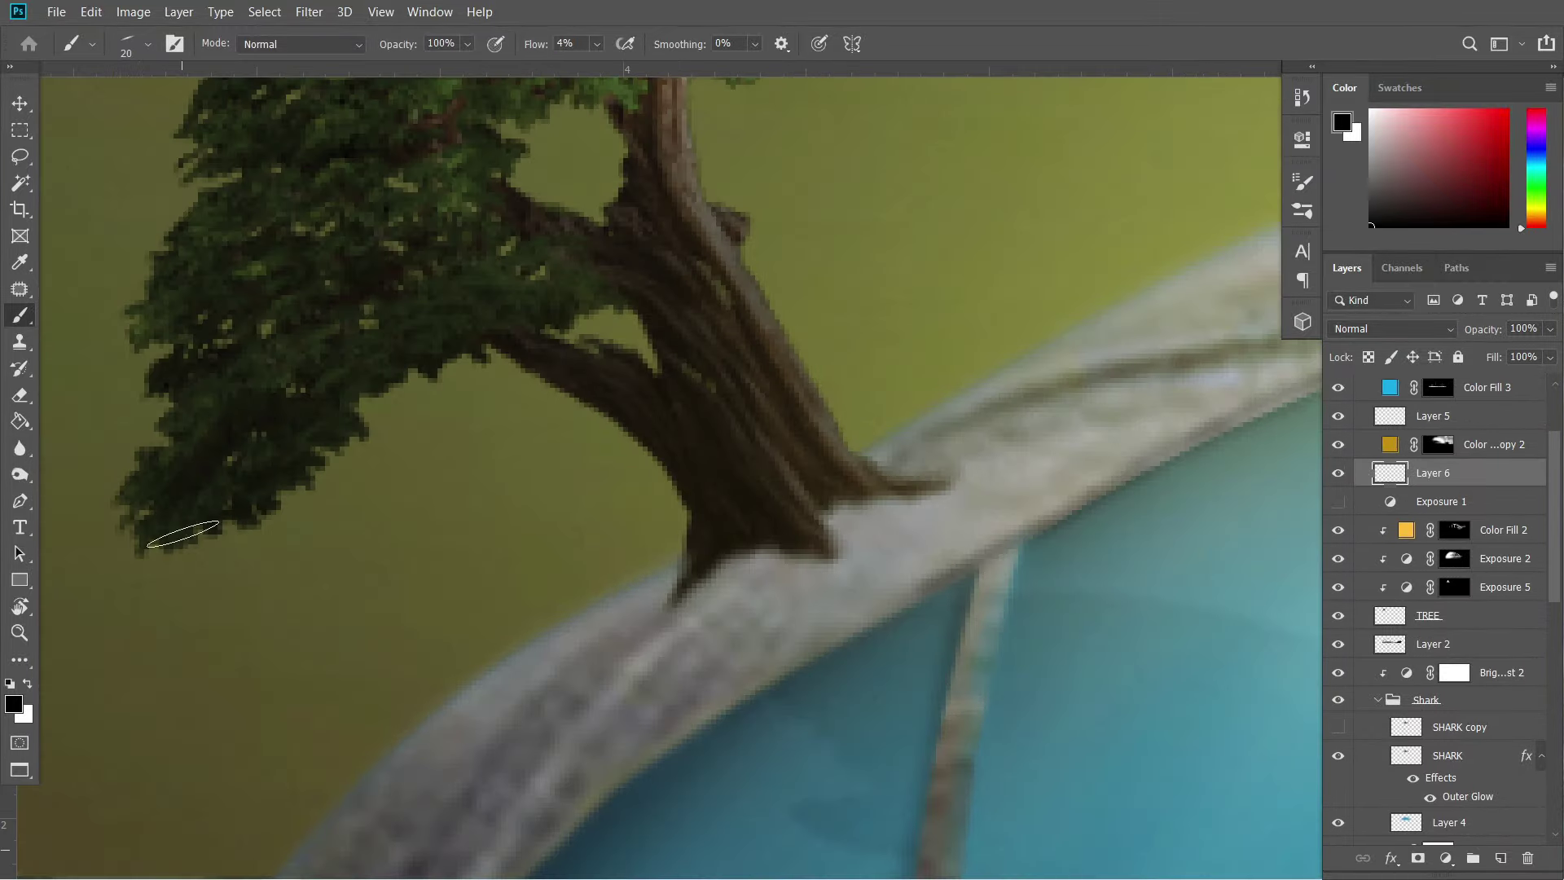
right_click(204, 537)
key("Escape")
left_click_drag(692, 587, 937, 481)
scroll(793, 492, "down", 3)
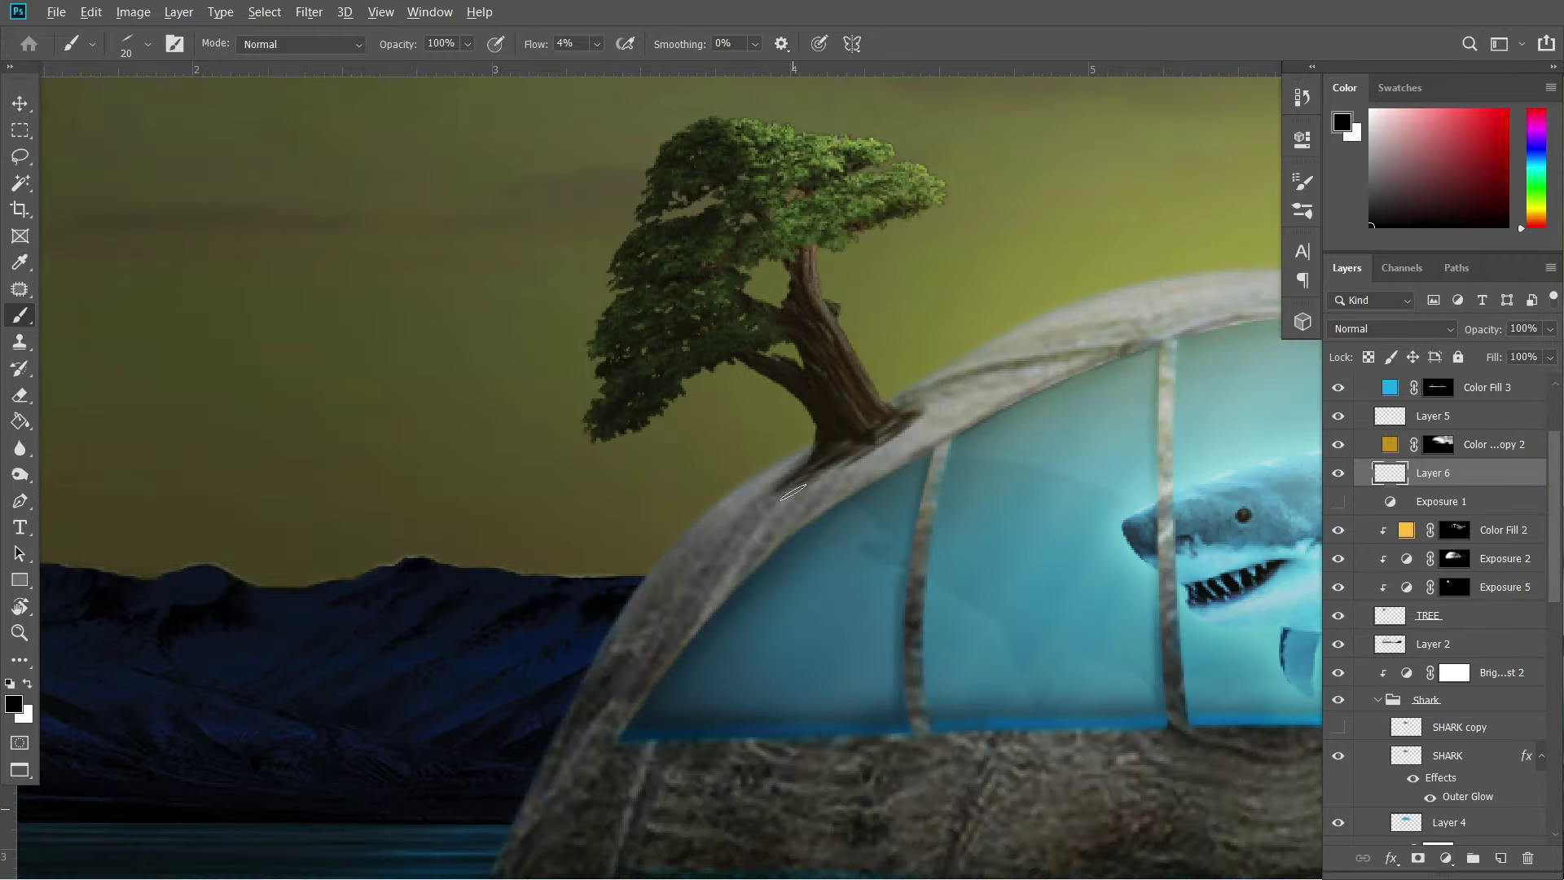
Refine the brush tip and paint colour, and set the shadow layer to 75% opacity.
right_click(793, 492)
scroll(821, 315, "up", 2)
key("Escape")
scroll(696, 570, "down", 5)
scroll(902, 454, "down", 2)
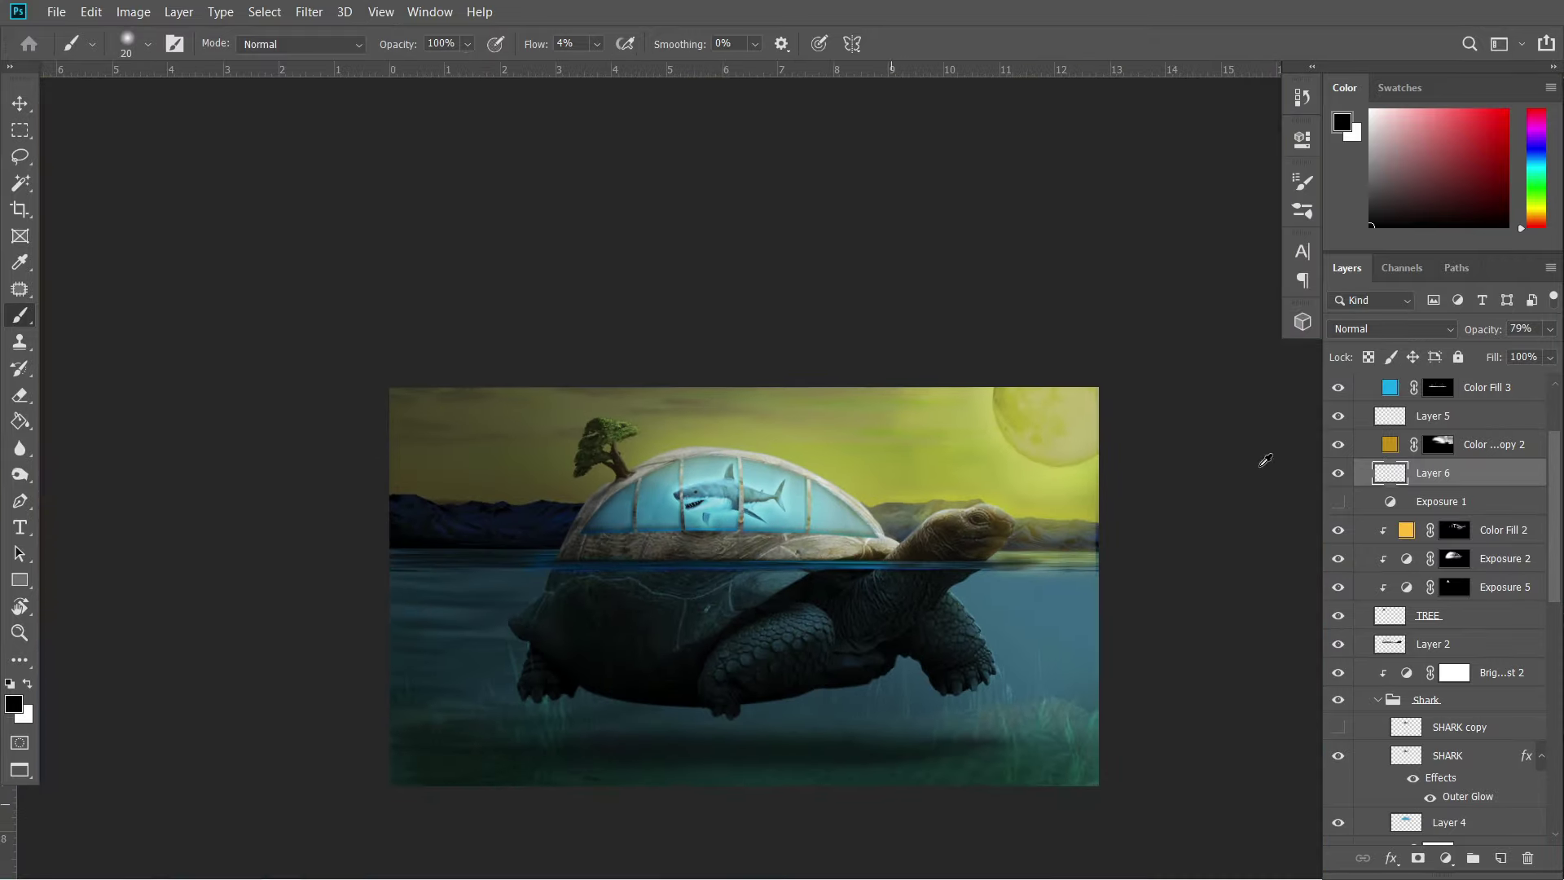
scroll(730, 441, "up", 5)
left_click(13, 704)
key("Escape")
scroll(744, 408, "up", 3)
scroll(744, 408, "down", 5)
Check the fill layer's blend mode and select the moon layer.
key("v")
scroll(1443, 506, "up", 2)
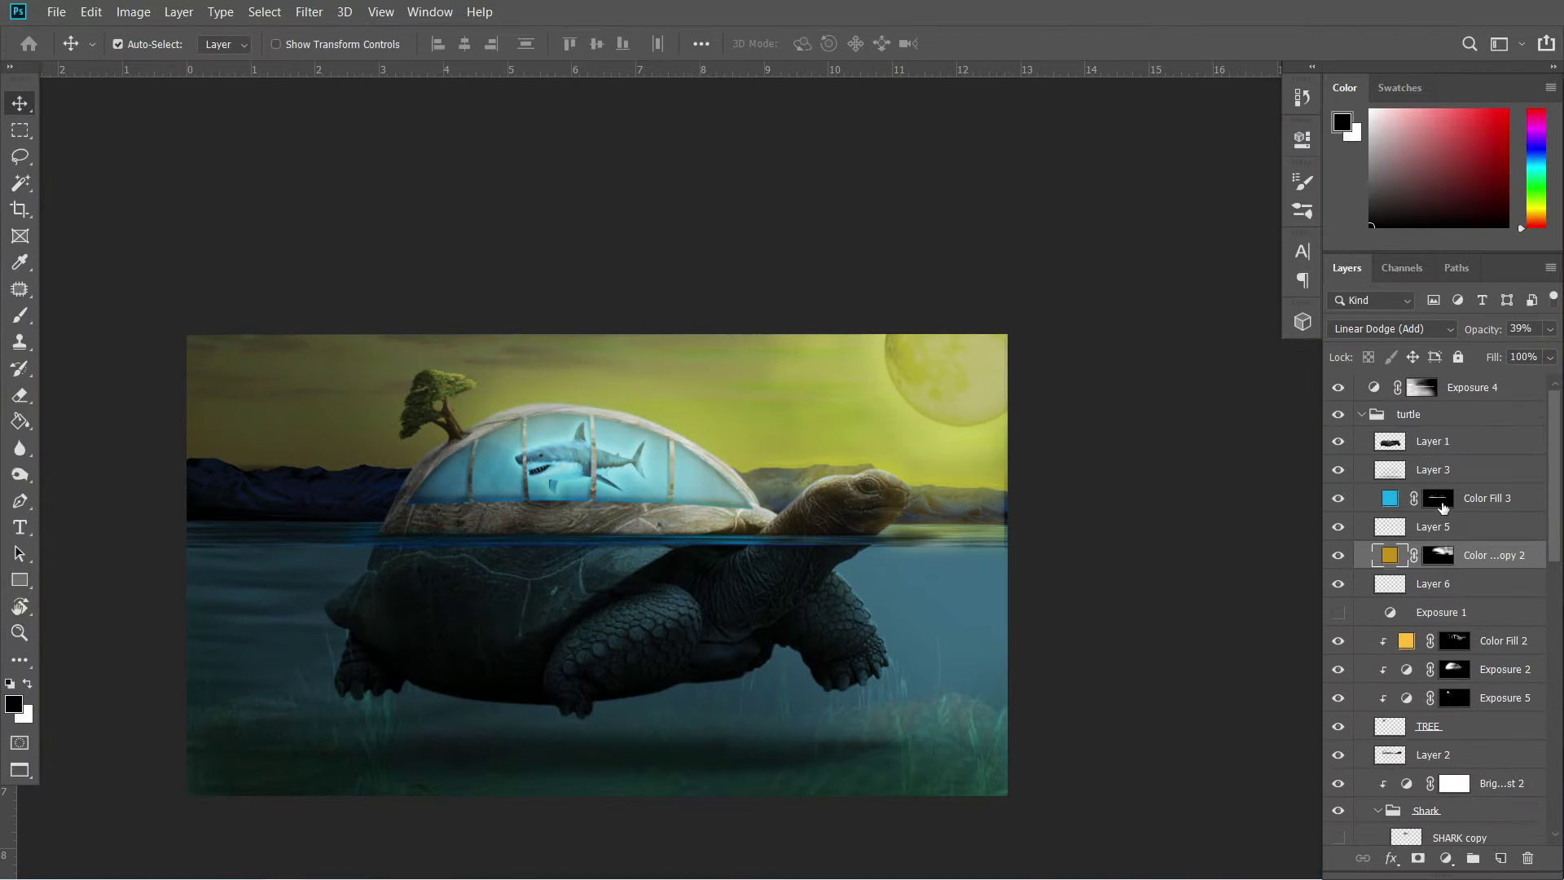
left_click(1391, 328)
scroll(1434, 570, "down", 5)
left_click(1405, 544)
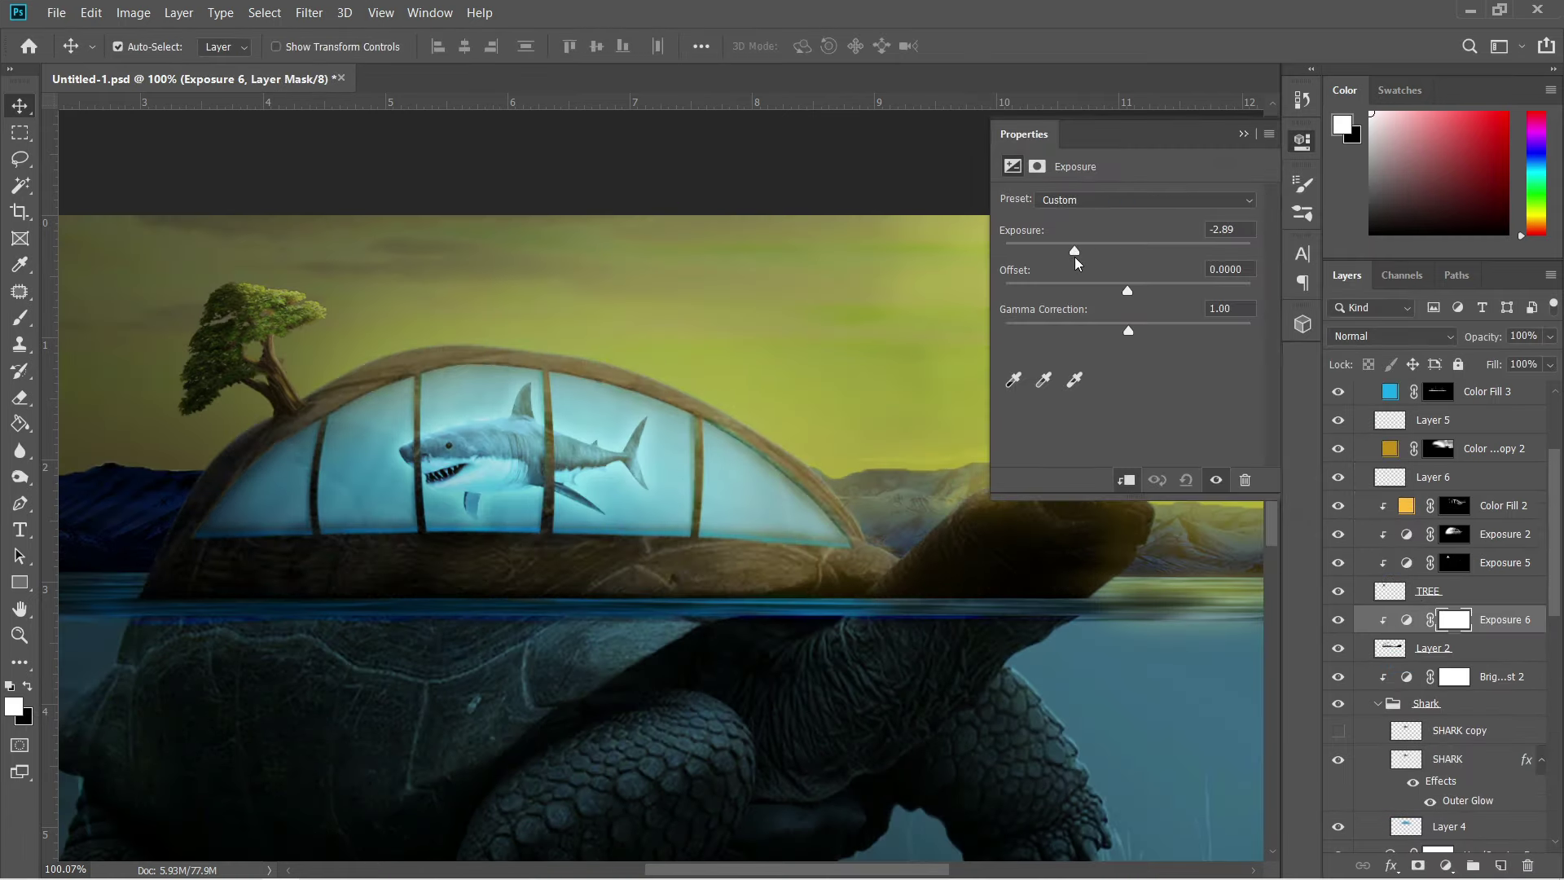
Set the brush to 38% flow to paint over the window frame bars.
key("b")
scroll(721, 509, "up", 3)
scroll(722, 509, "up", 3)
scroll(681, 443, "up", 3)
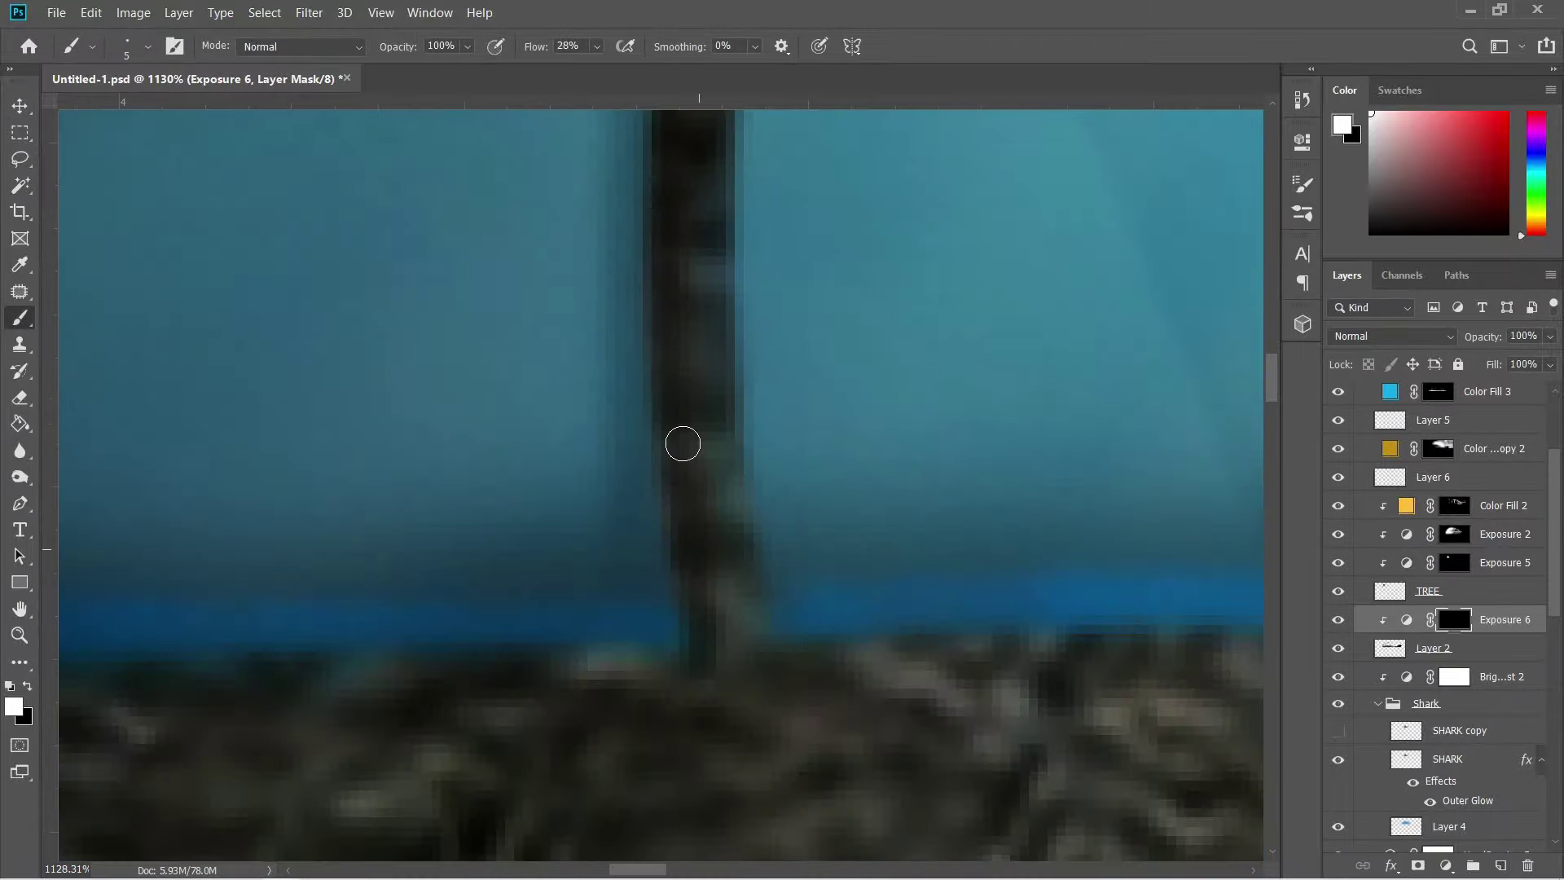
scroll(713, 368, "up", 2)
scroll(714, 367, "down", 5)
scroll(693, 391, "down", 5)
scroll(663, 412, "down", 3)
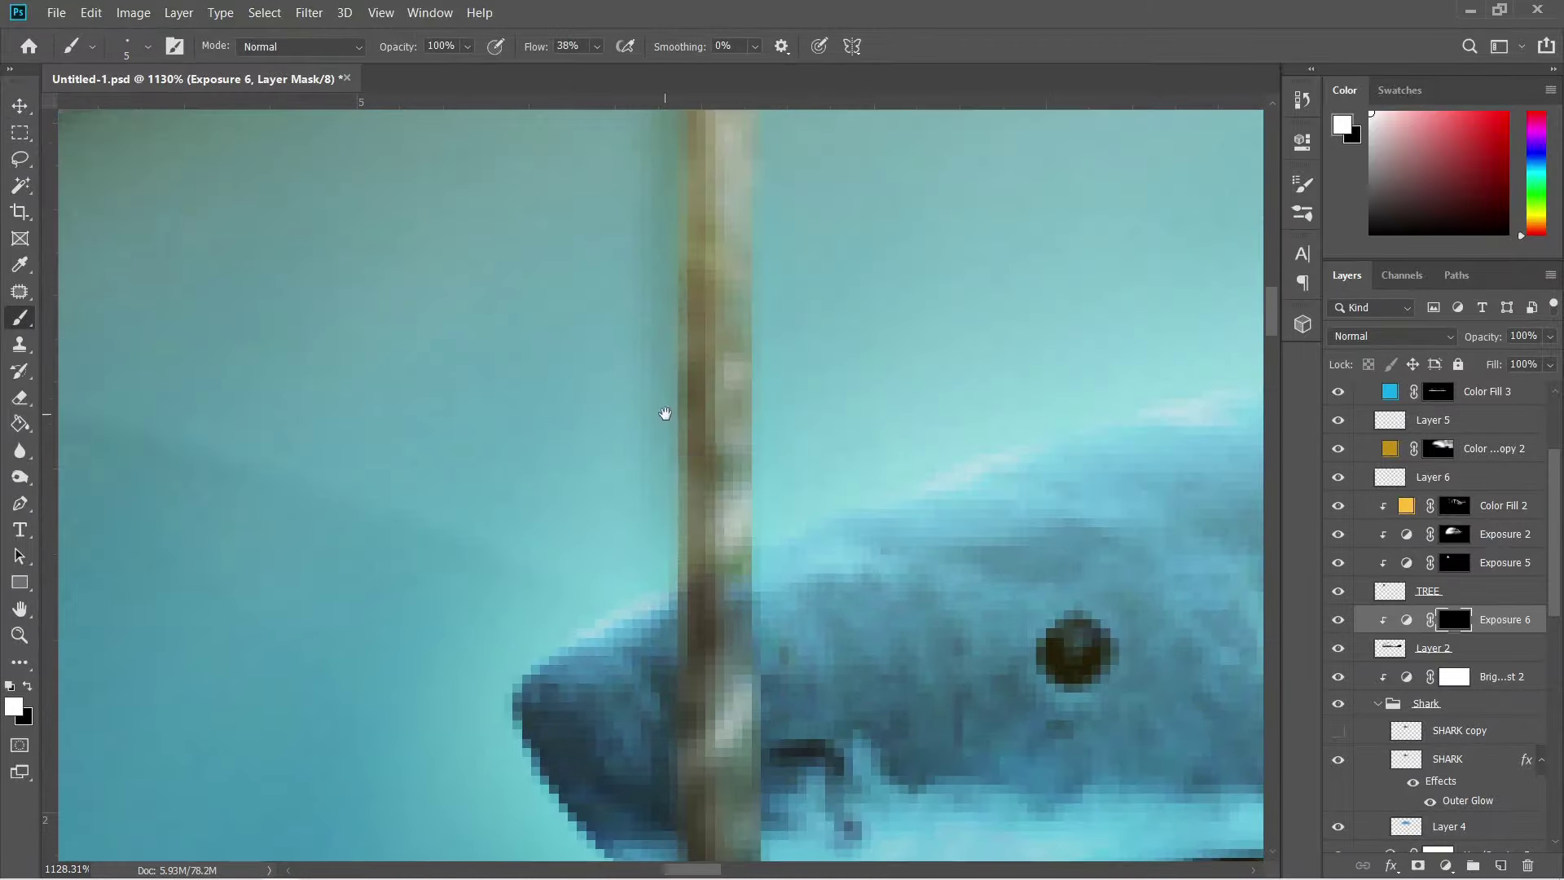
scroll(514, 241, "up", 5)
key("shift+3")
key("shift+8")
scroll(514, 241, "down", 5)
scroll(890, 395, "down", 2)
scroll(893, 611, "up", 7)
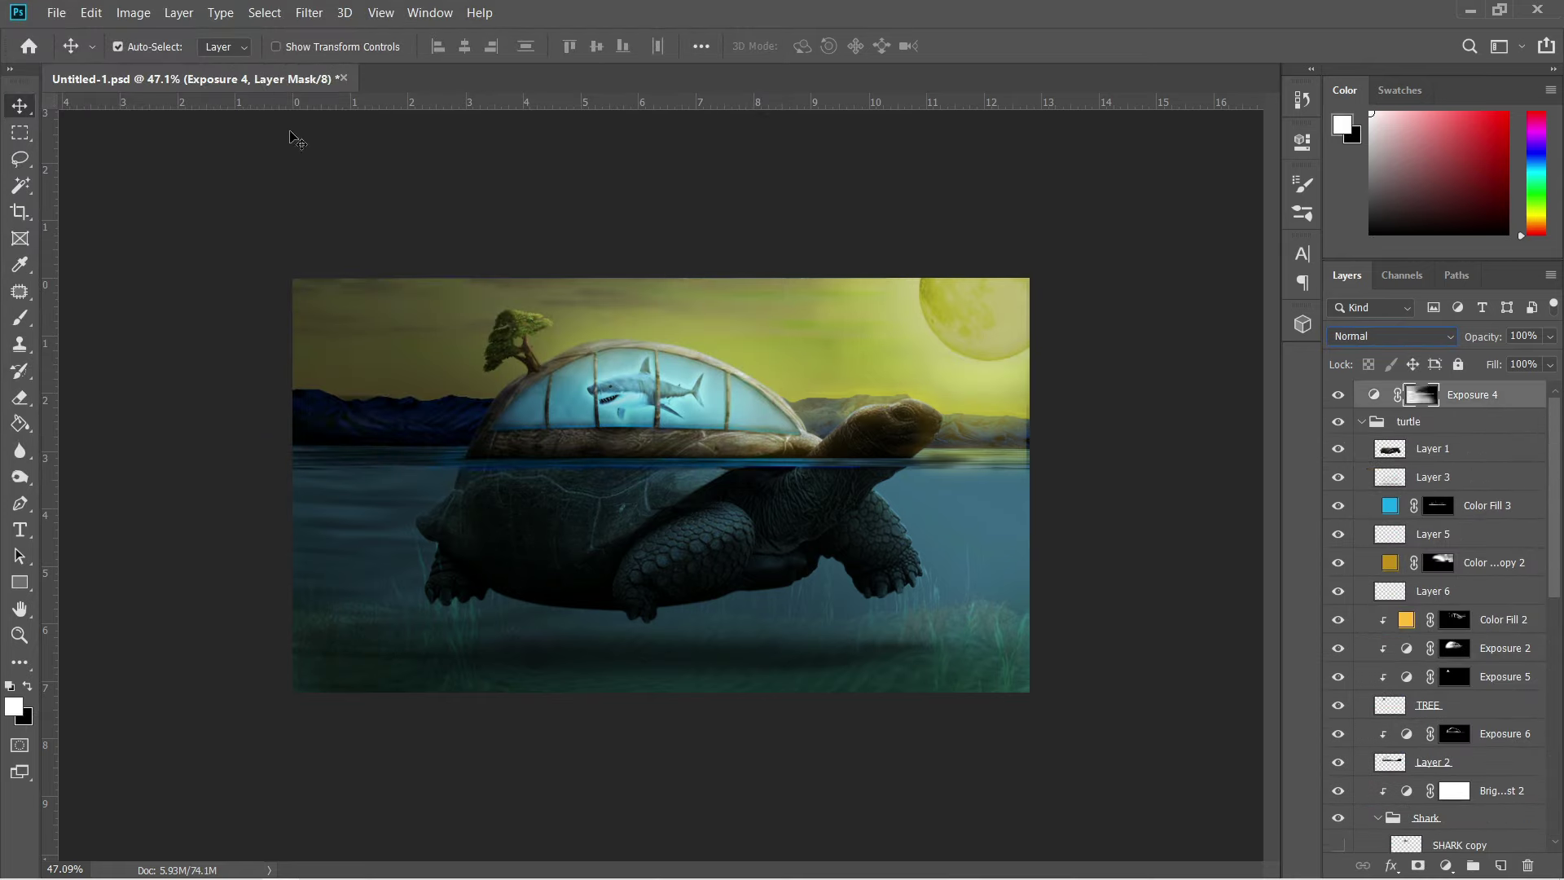
Place the black star image, blend it to show only bright specks, and add a mask.
double_click(349, 159)
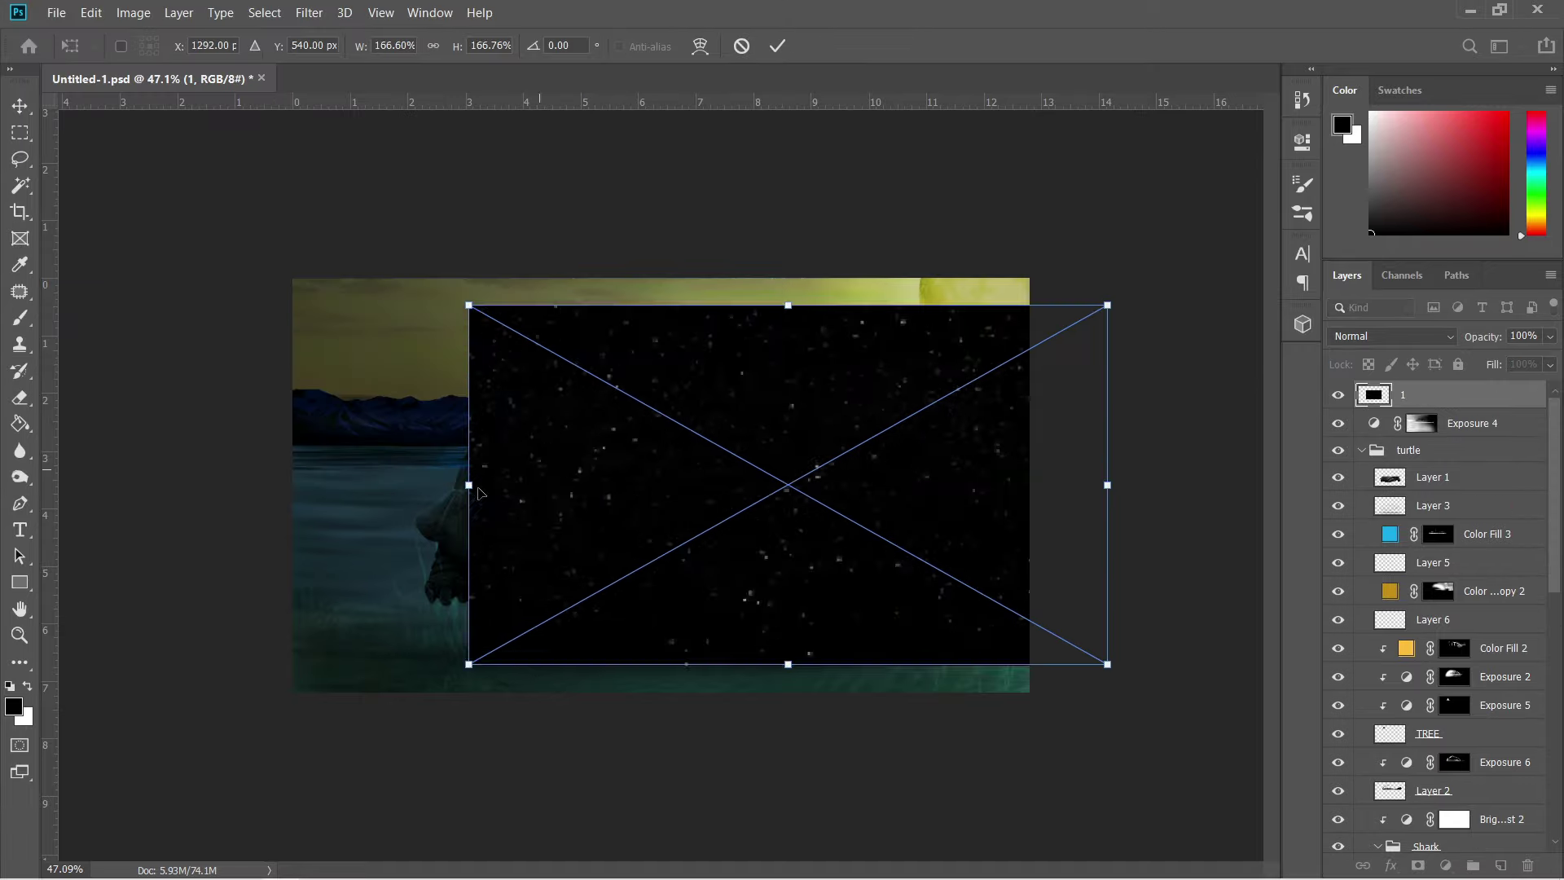
left_click(1391, 336)
left_click(1385, 493)
left_click(1418, 865)
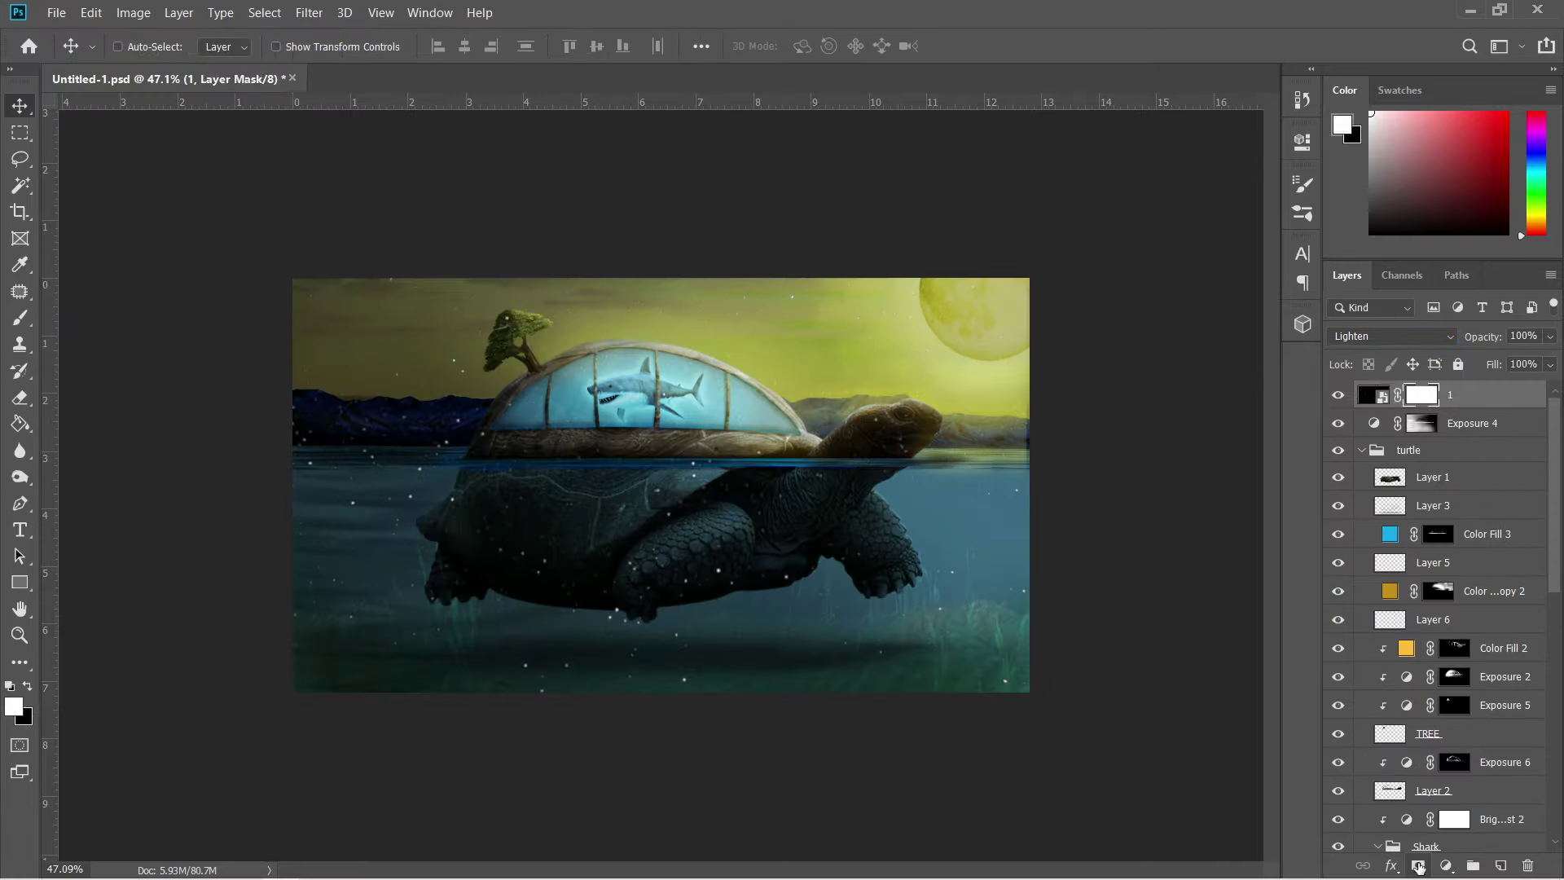
Mask the star layers with a 400 px black brush.
key("b")
key("bracketright")
key("bracketright")
key("bracketright")
left_click_drag(896, 350, 935, 402)
scroll(699, 375, "up", 2, "alt")
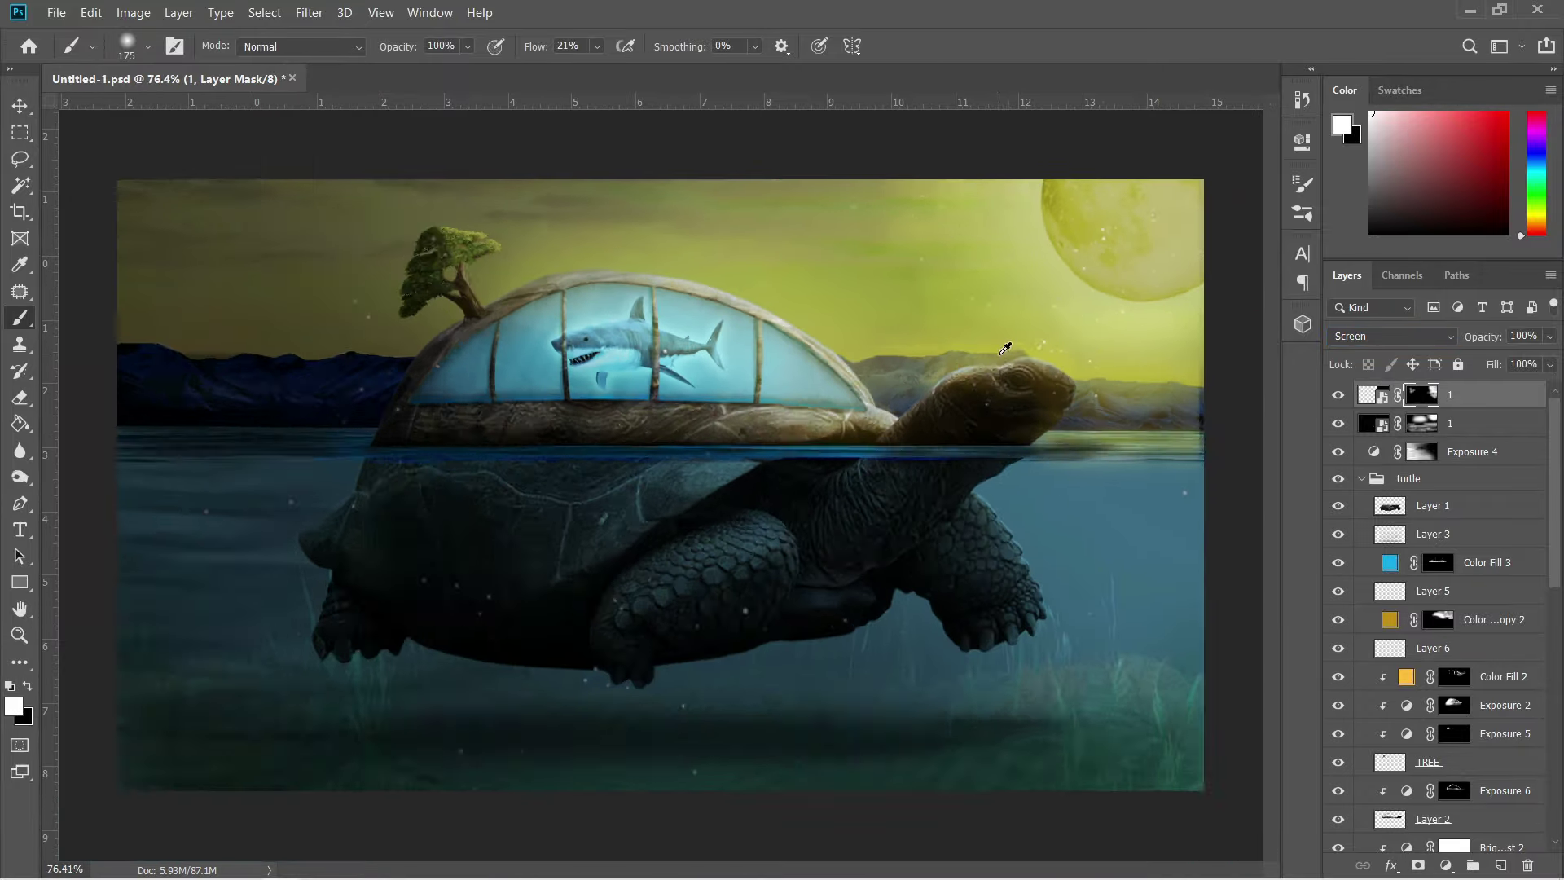
scroll(747, 611, "up", 2, "alt")
key("alt+bracketleft")
scroll(622, 761, "up", 3, "alt")
key("alt+bracketright")
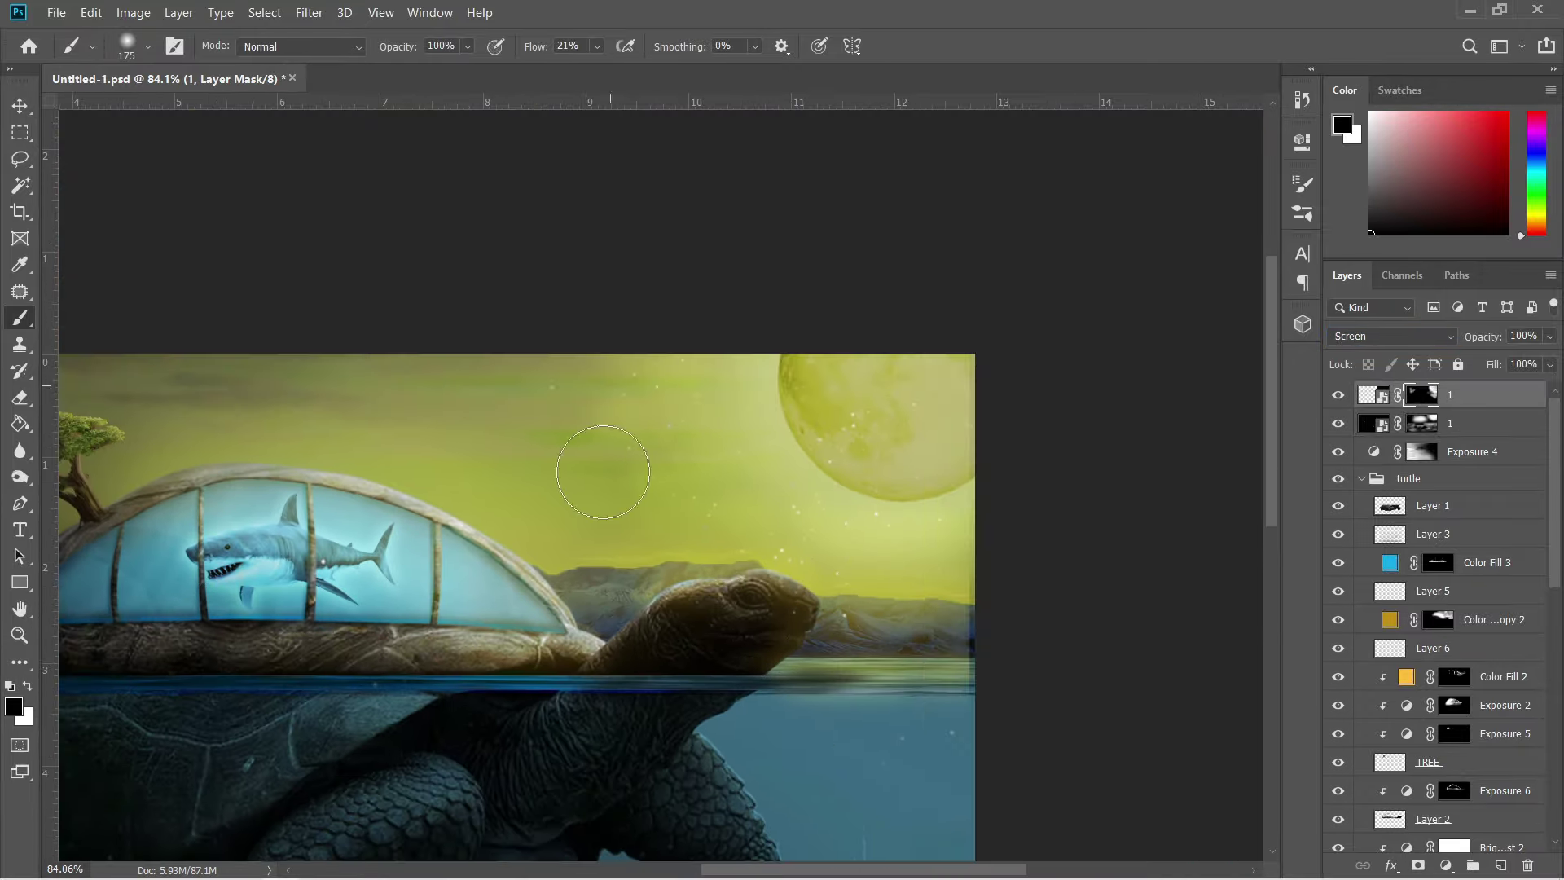
key("x")
scroll(669, 358, "down", 4)
key("v")
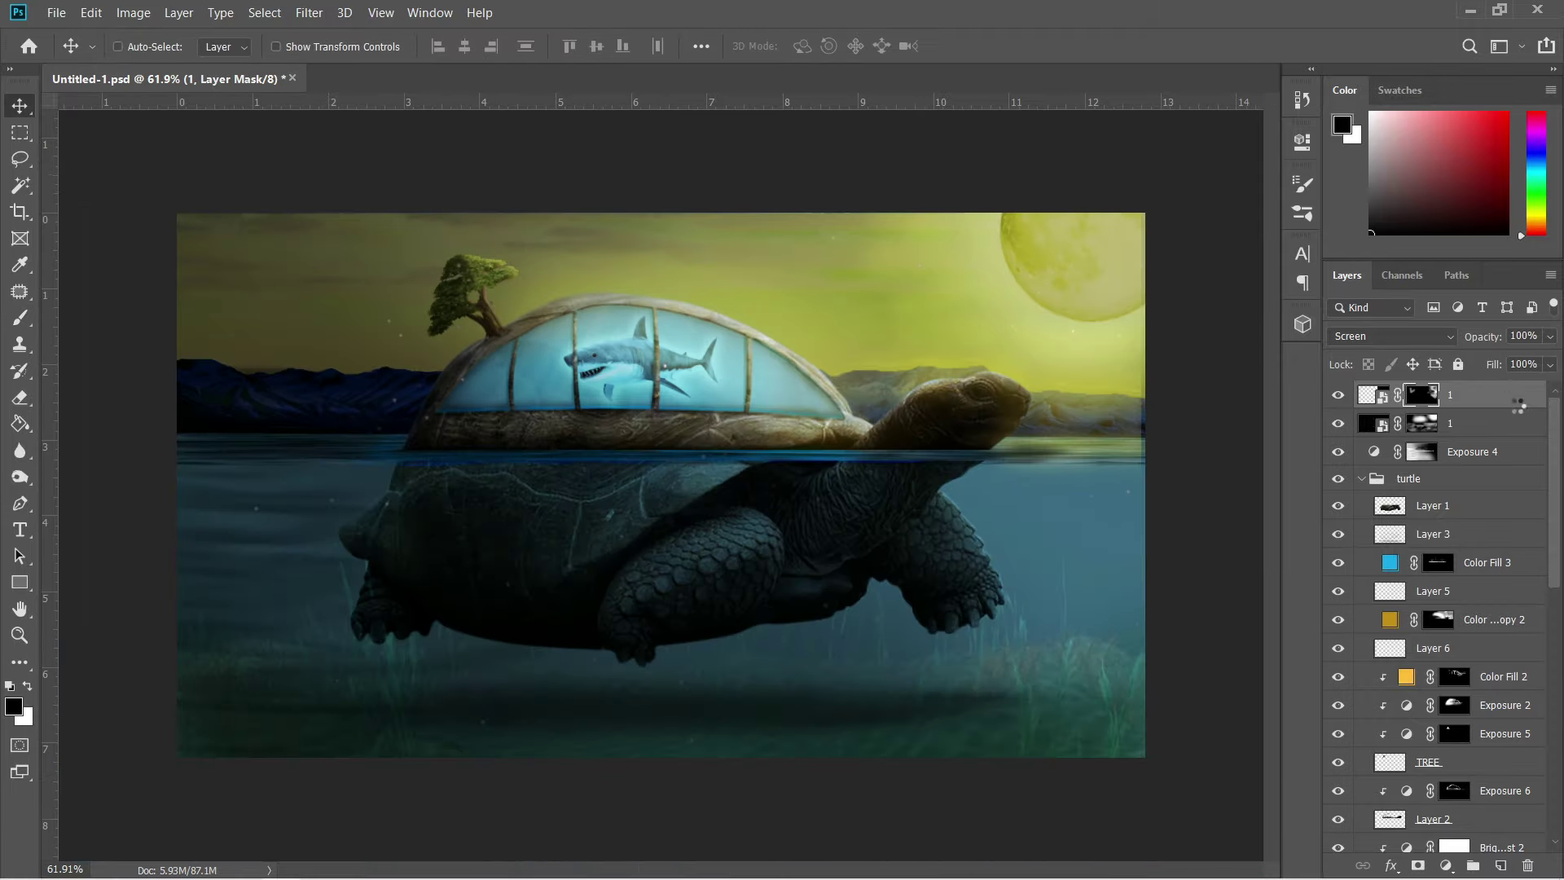
Stamp visible layers to Layer 7 and grade it in Camera Raw: exposure +0.10, contrast, shadows, clarity.
key("ctrl+shift+alt+e")
key("ctrl+shift+a")
left_click_drag(1131, 341, 1133, 341)
left_click_drag(1132, 366, 1122, 392)
mouse_move(1131, 417)
left_mouse_down()
mouse_move(1117, 417)
mouse_move(1136, 443)
left_mouse_up()
mouse_move(1132, 506)
left_mouse_down()
mouse_move(1161, 489)
mouse_move(1145, 488)
mouse_move(1125, 566)
mouse_move(1136, 515)
left_mouse_up()
key("ctrl+alt+2")
Raise Yellows saturation to +57 in Camera Raw's HSL panel.
key("ctrl+alt+3")
key("ctrl+alt+4")
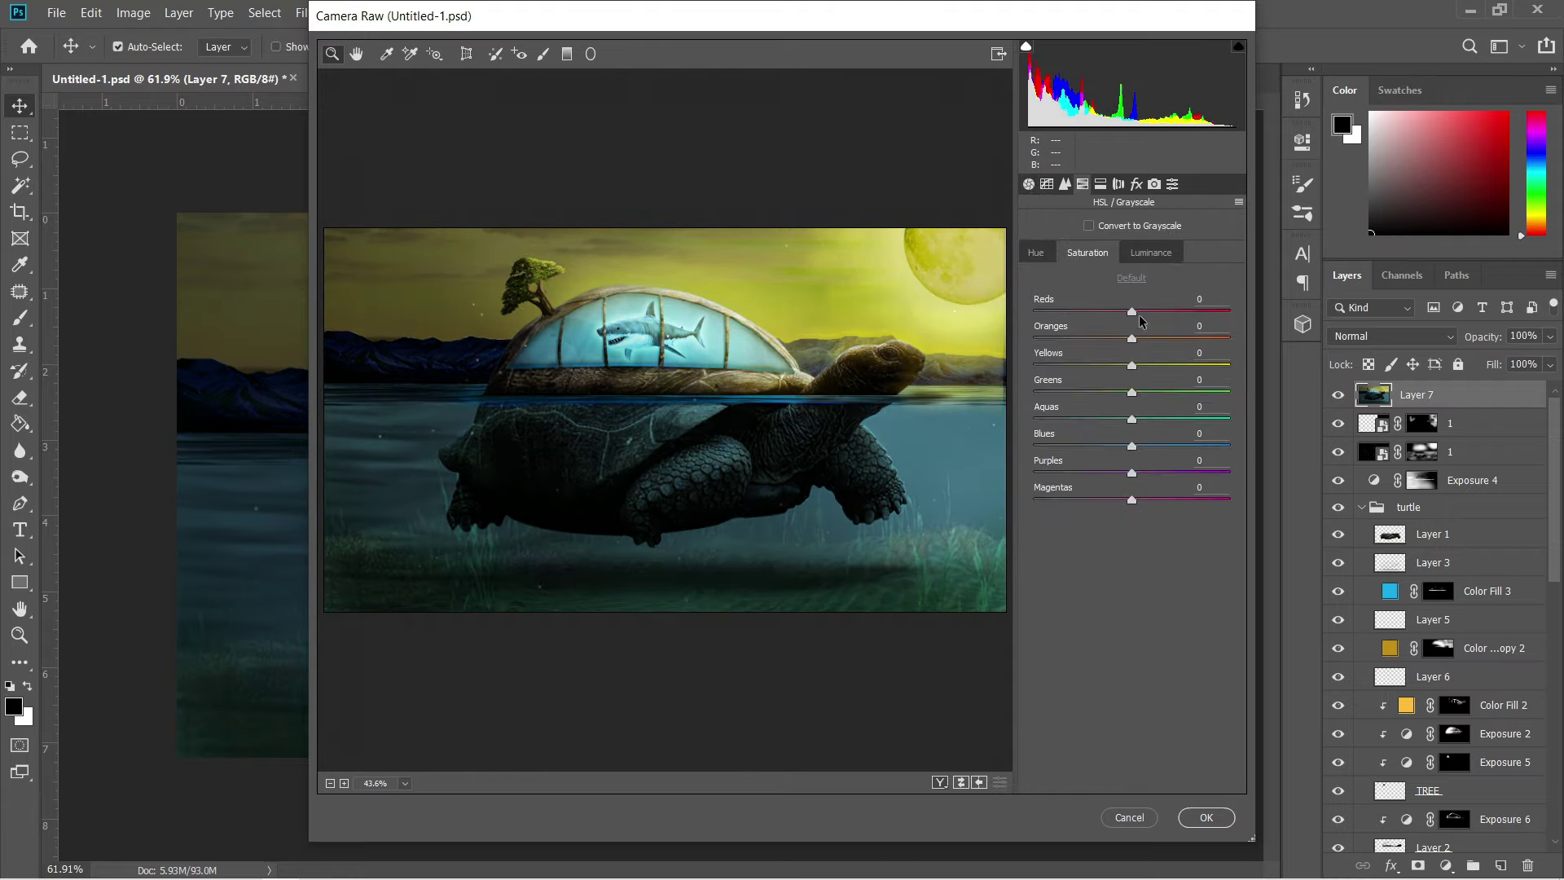
left_click_drag(1132, 364, 1186, 364)
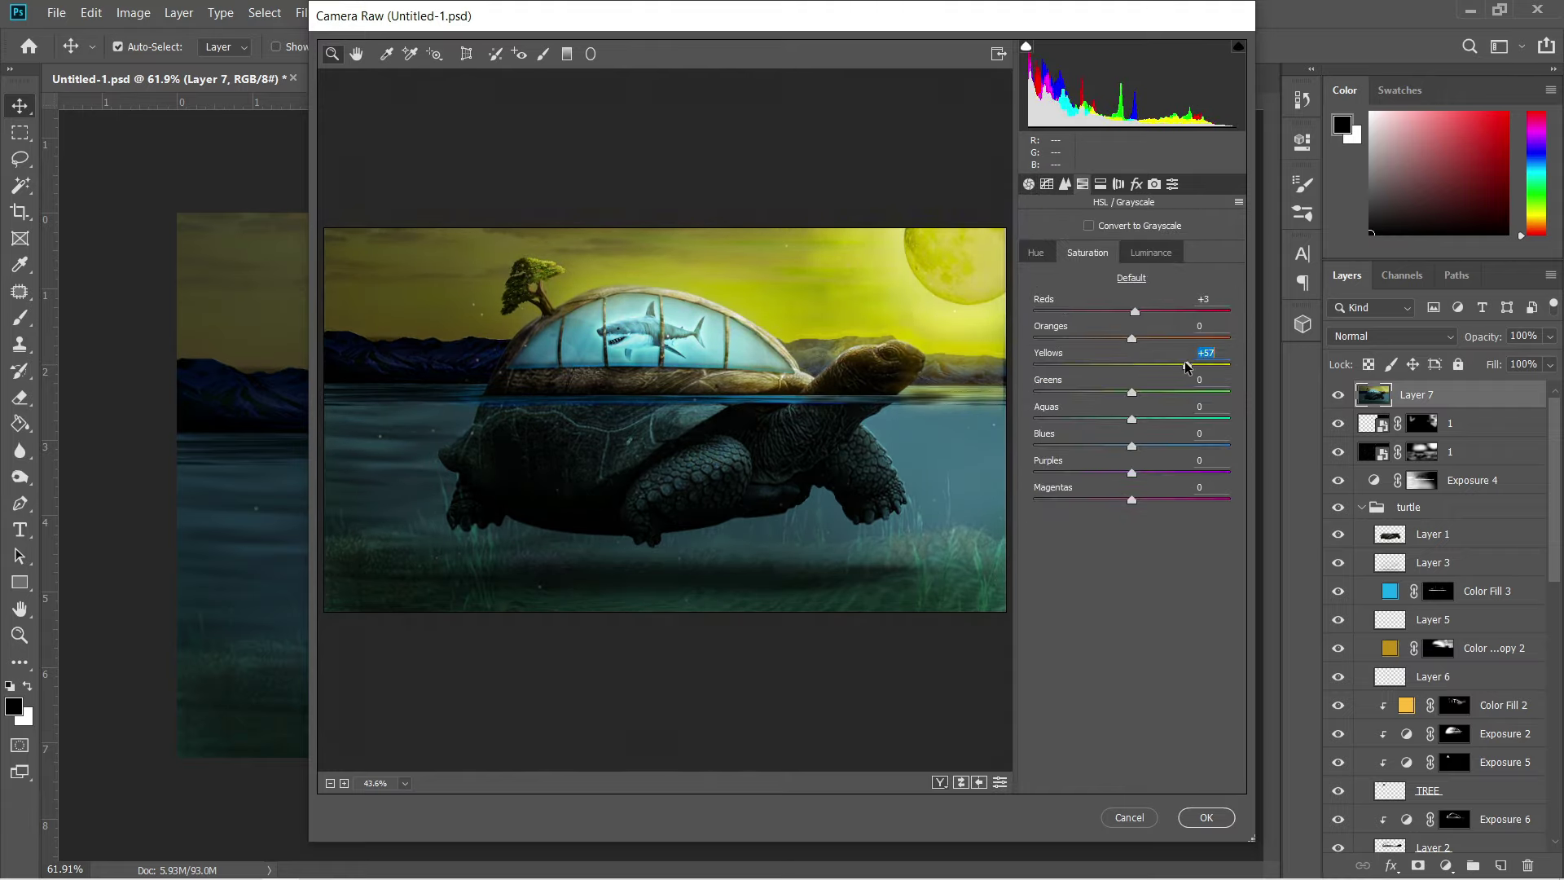